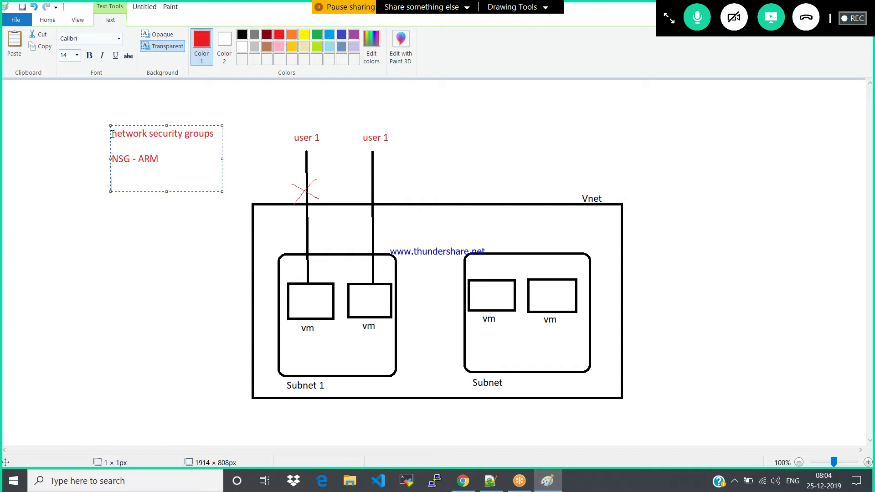
pyautogui.write('ACL - ASM')
pyautogui.press('BackSpace')
pyautogui.press('BackSpace')
pyautogui.press('BackSpace')
pyautogui.press('BackSpace')
pyautogui.press('BackSpace')
pyautogui.press('BackSpace')
pyautogui.press('BackSpace')
pyautogui.press('BackSpace')
pyautogui.press('BackSpace')
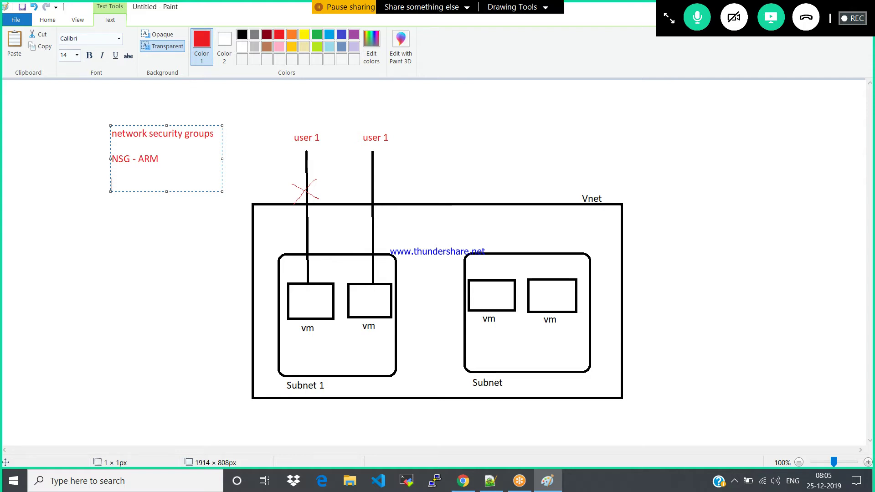
# - Add the lines "Subnet" and "NIC" to the red network security groups note, separated by a blank line
pyautogui.write('Subnet')
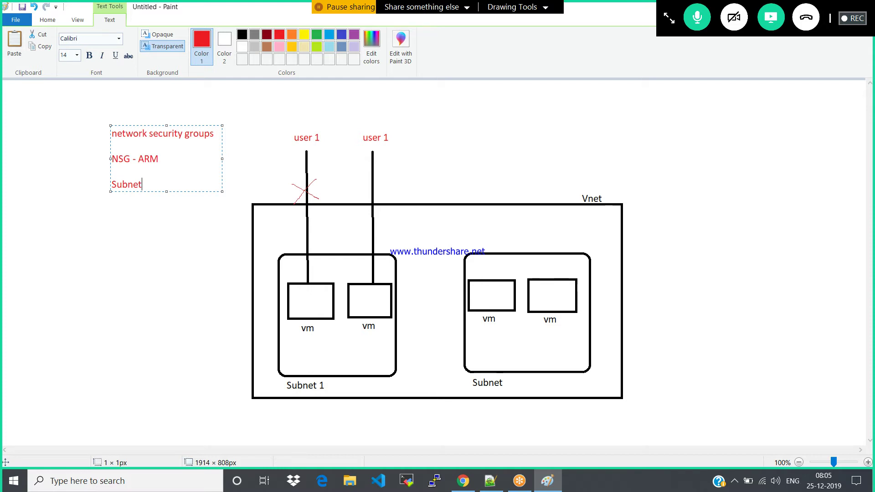
pyautogui.press('Return')
pyautogui.press('Return')
pyautogui.write('NIC')
# - Switch to Chrome and run a Google search for "nic" in a new tab
pyautogui.click(459, 481)
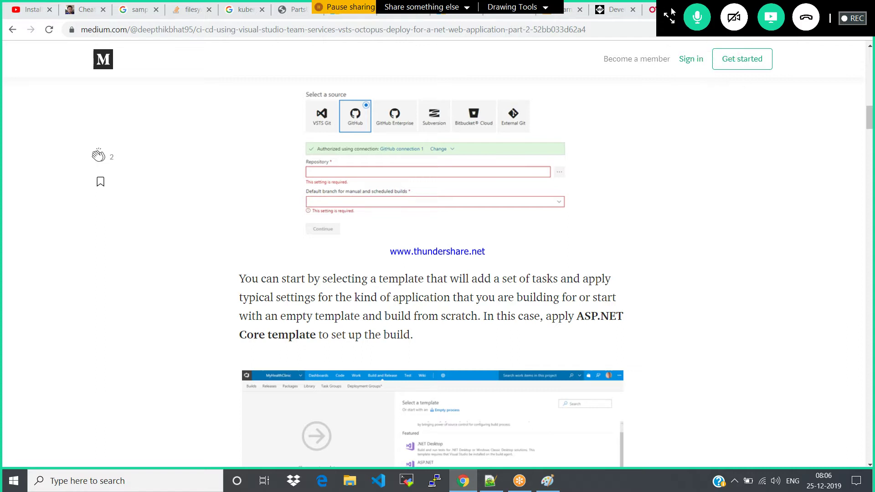
pyautogui.click(687, 33)
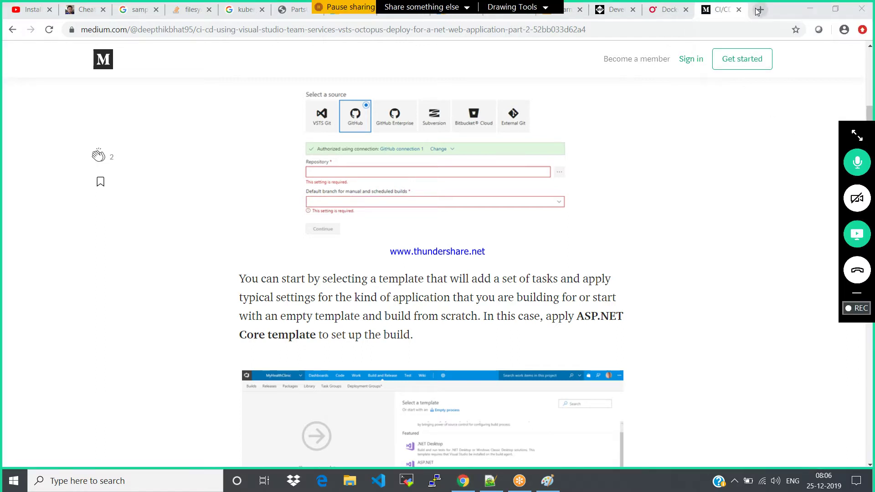
pyautogui.click(757, 10)
pyautogui.doubleClick(757, 9)
pyautogui.write('ic')
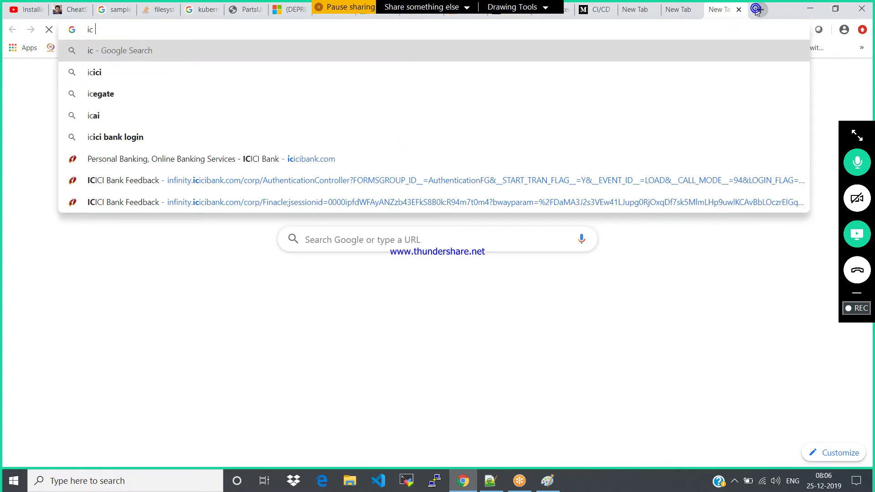
pyautogui.press('BackSpace')
pyautogui.press('BackSpace')
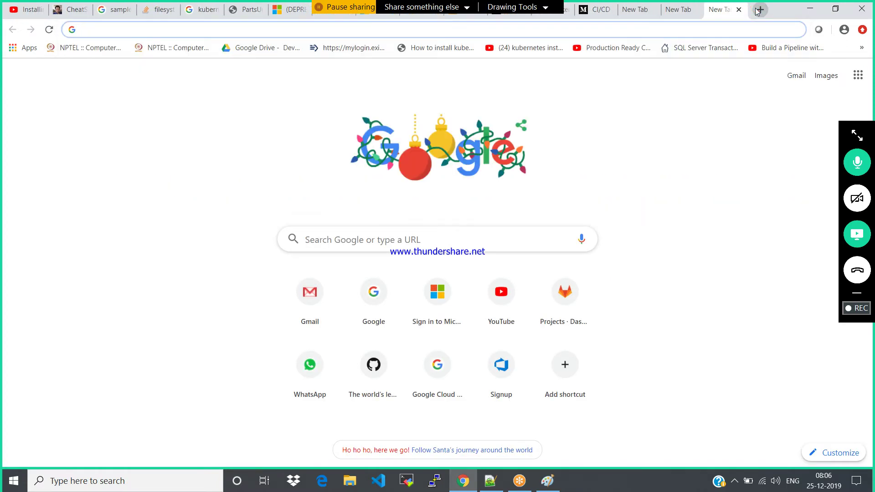
pyautogui.write('nic')
pyautogui.press('Return')
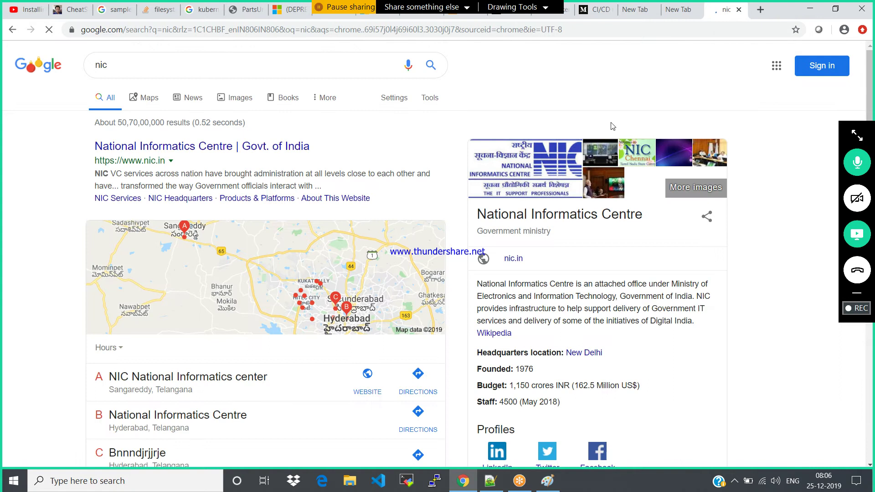
# - Refine the search to "nic card", show the image results and enlarge the Wikipedia network interface controller picture
pyautogui.click(187, 64)
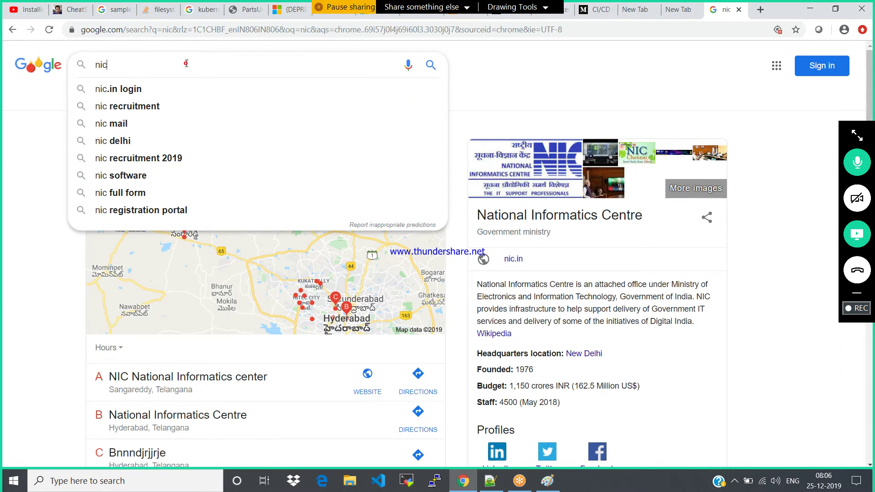
pyautogui.write('card')
pyautogui.press('Return')
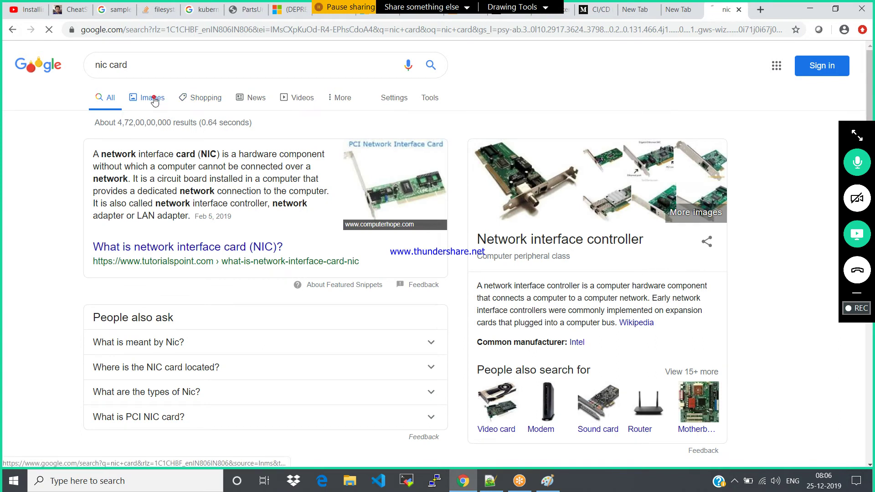
pyautogui.click(155, 98)
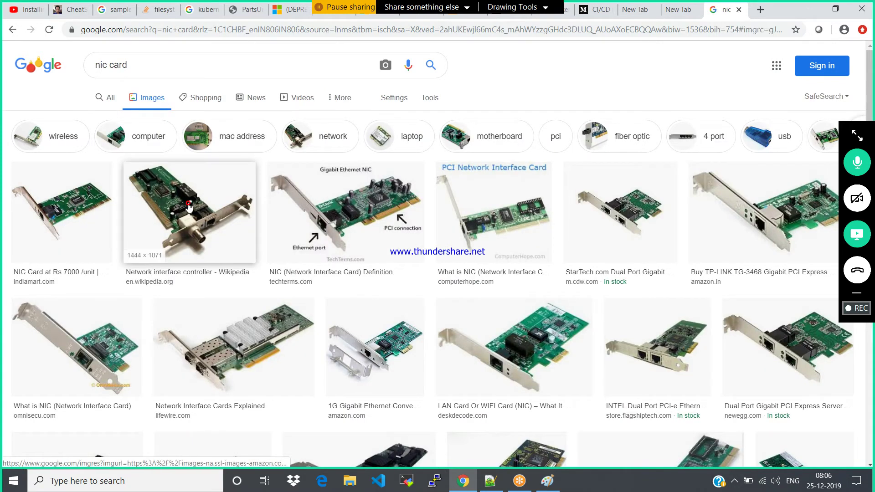
pyautogui.click(189, 207)
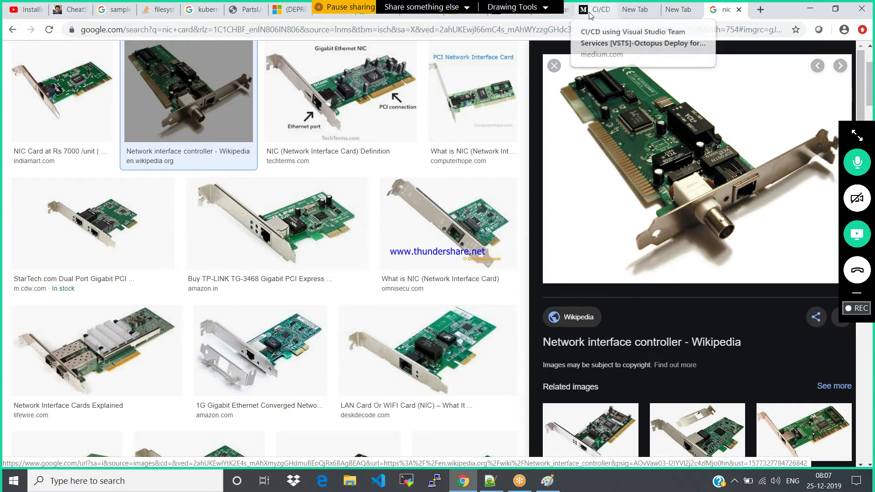
# - Return to Paint and finish the note with the line "VM - ACL" below "NIC"
pyautogui.click(813, 8)
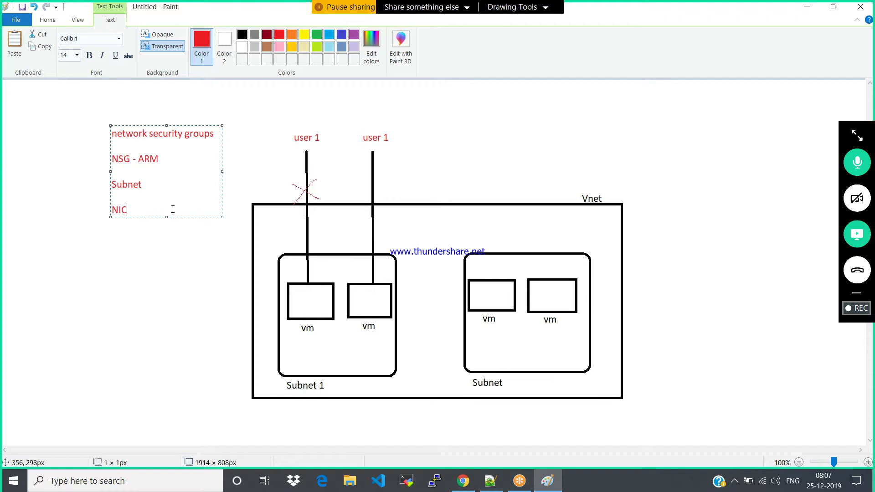
pyautogui.press('Return')
pyautogui.press('Return')
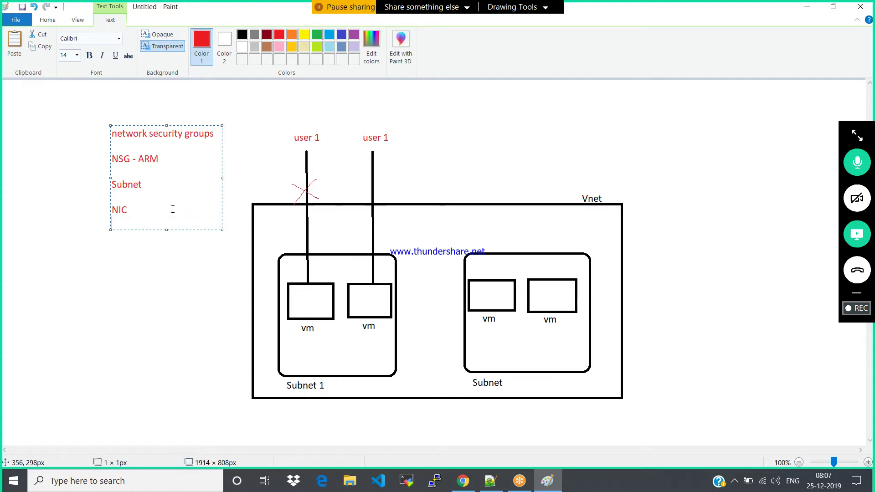
pyautogui.write('VM')
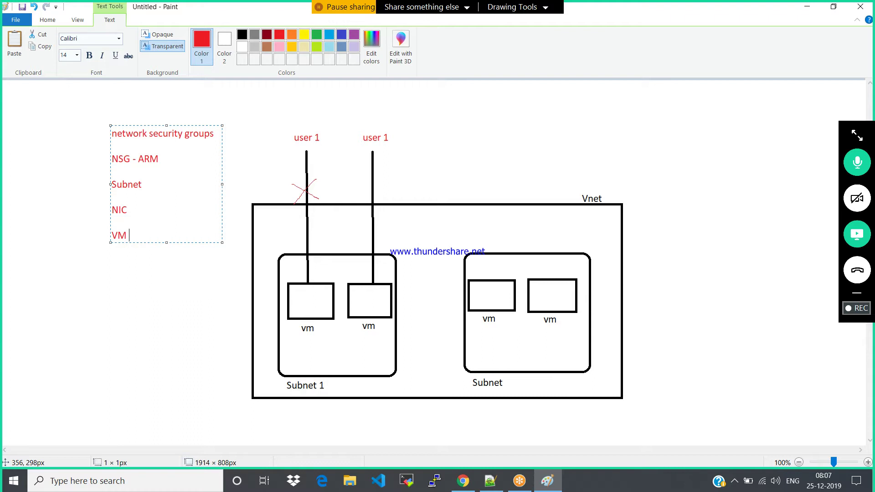
pyautogui.write('- ACL')
pyautogui.click(596, 147)
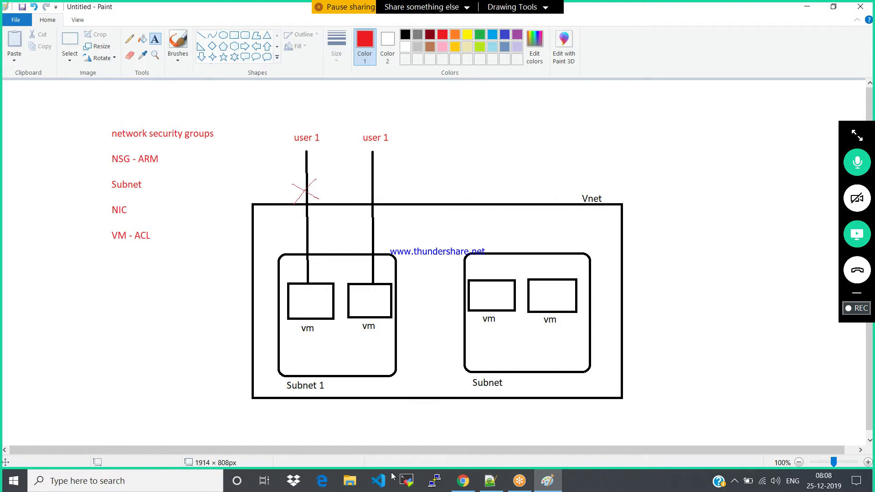
# - Switch to Chrome and load portal.azure in the current tab
pyautogui.click(467, 480)
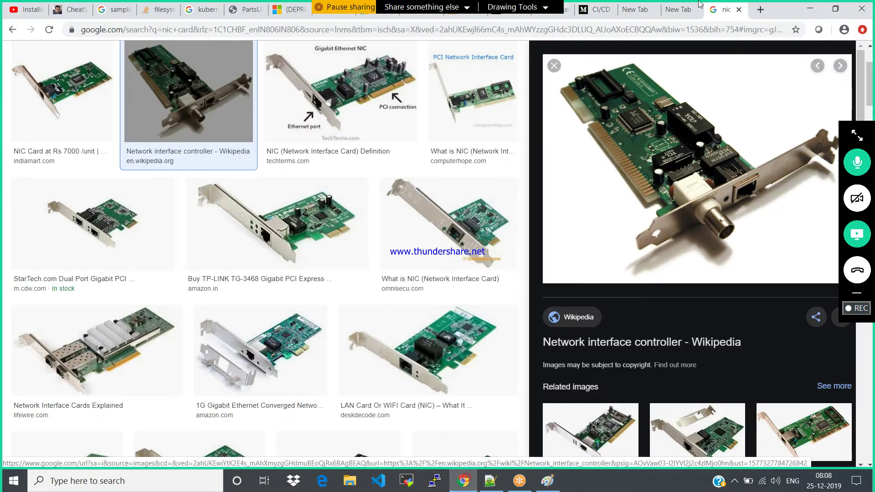
pyautogui.click(708, 30)
pyautogui.write('portal.azure')
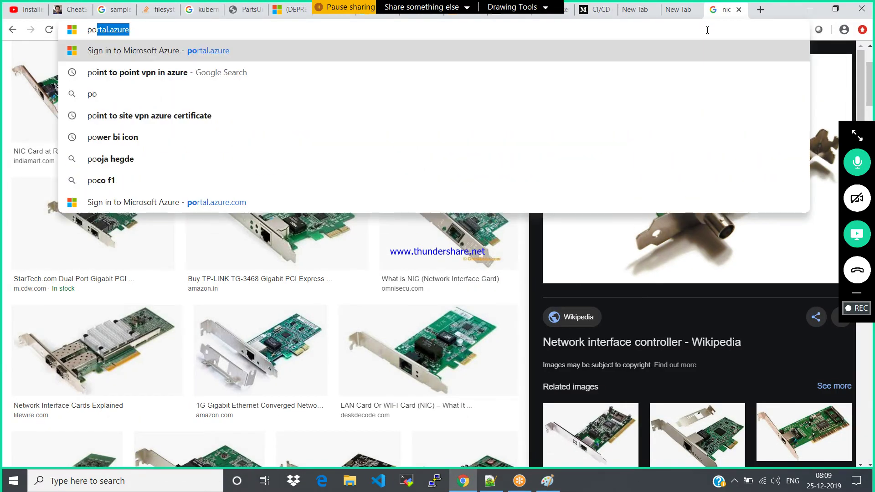
pyautogui.press('Return')
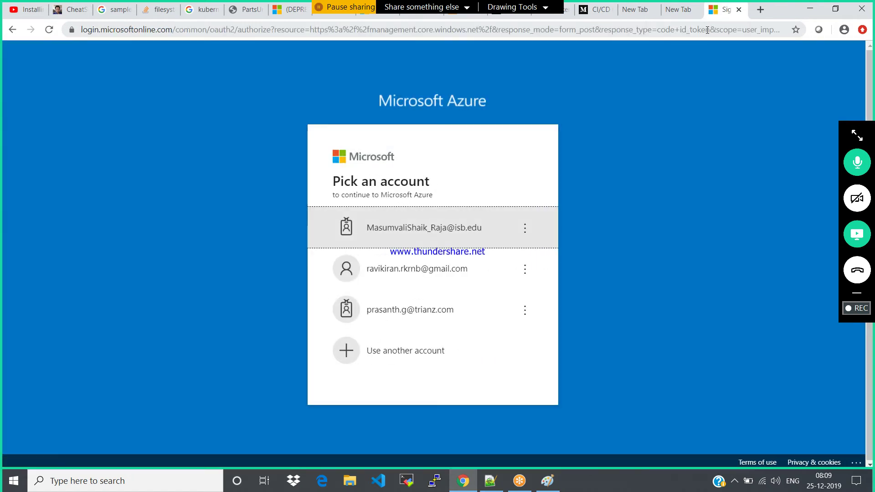
# - Sign in to Microsoft Azure with the saved isb.edu account, entering the account password
pyautogui.click(437, 242)
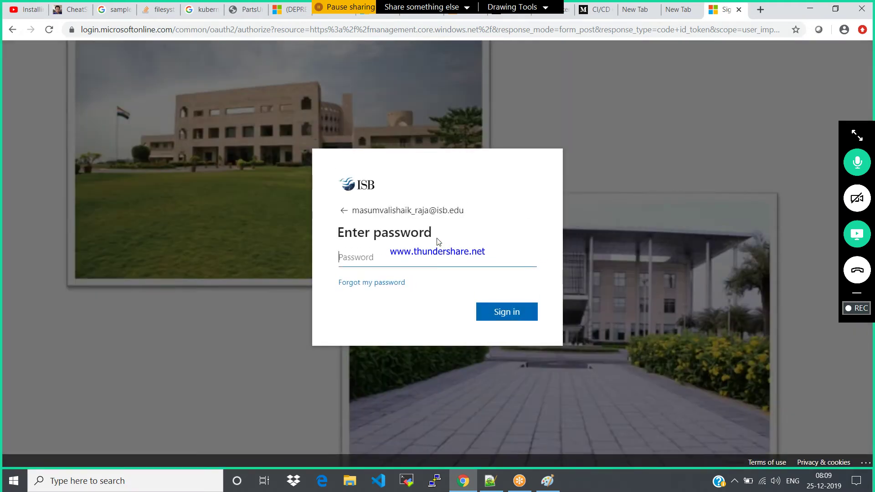
pyautogui.write('**********')
pyautogui.press('Return')
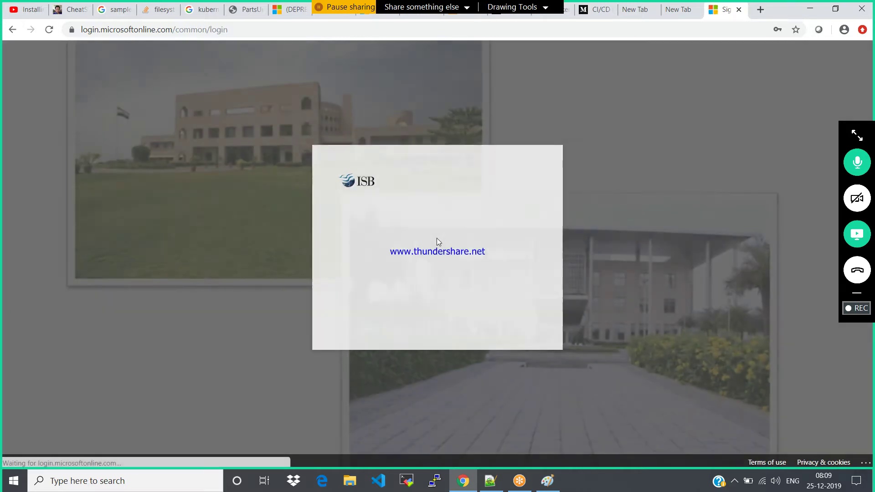
pyautogui.press('Return')
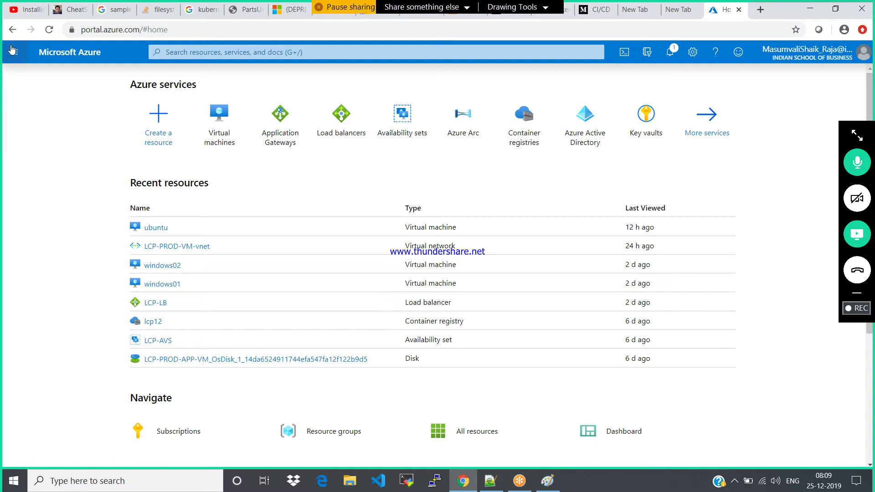
# - Open the windows01 virtual machine and start it
pyautogui.click(215, 119)
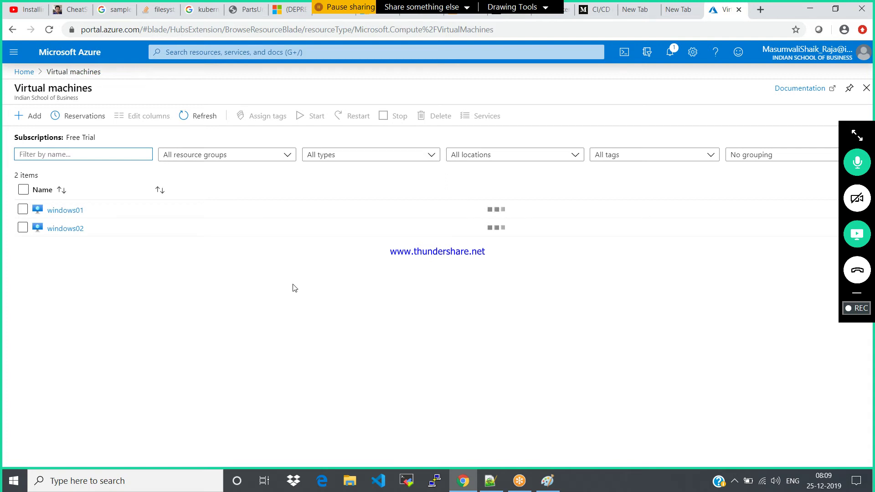
pyautogui.click(65, 210)
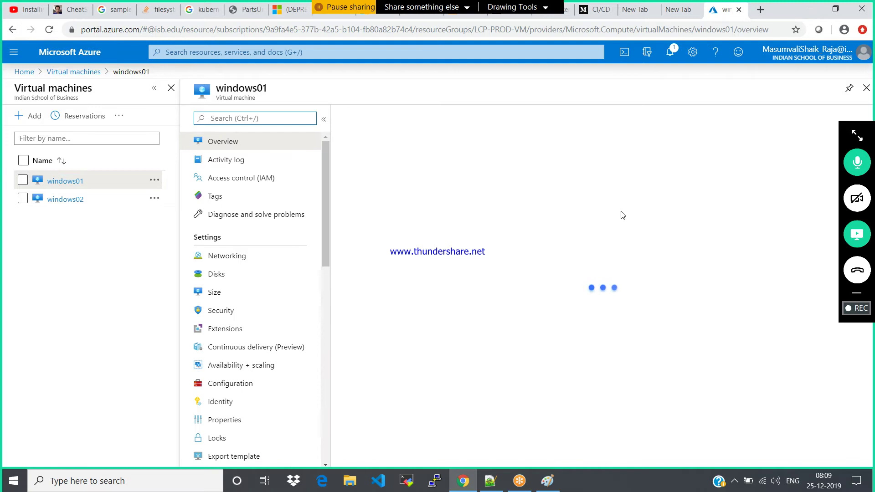
pyautogui.click(419, 119)
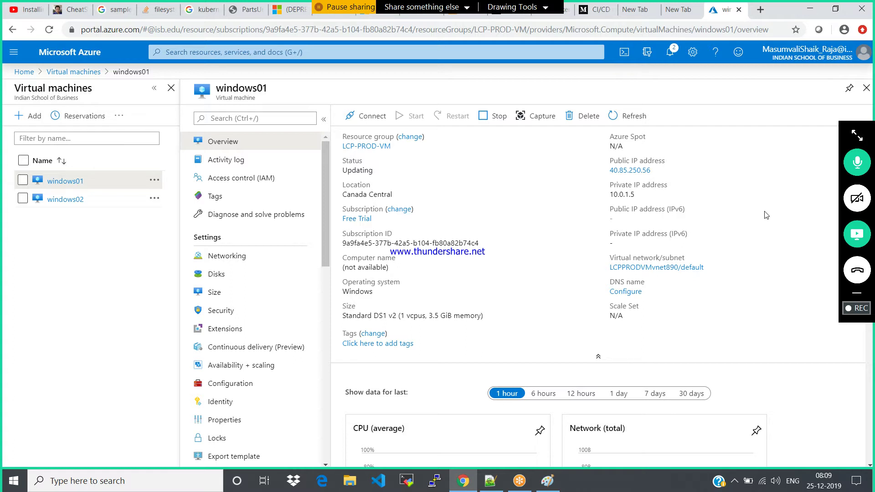
# - Switch to Paint and add a text note below "VM - ACL" reading "inbound" and "outbound", with a blank line between
pyautogui.click(547, 481)
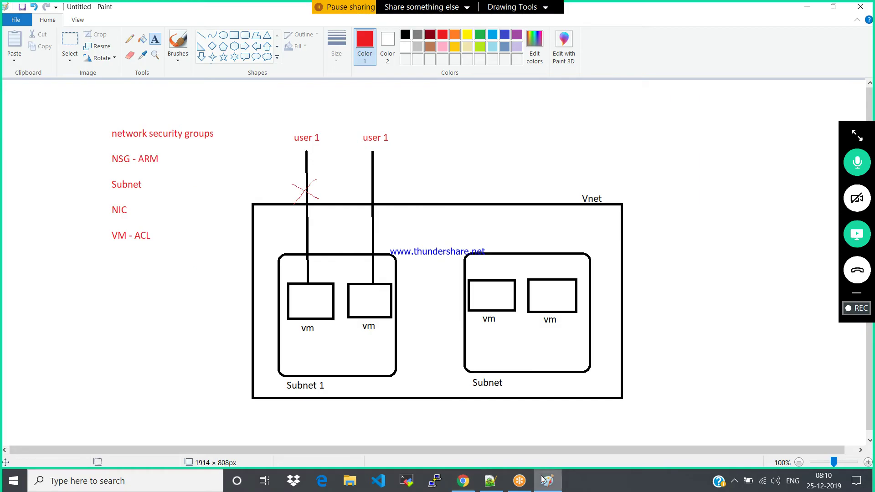
pyautogui.click(121, 271)
pyautogui.write('in')
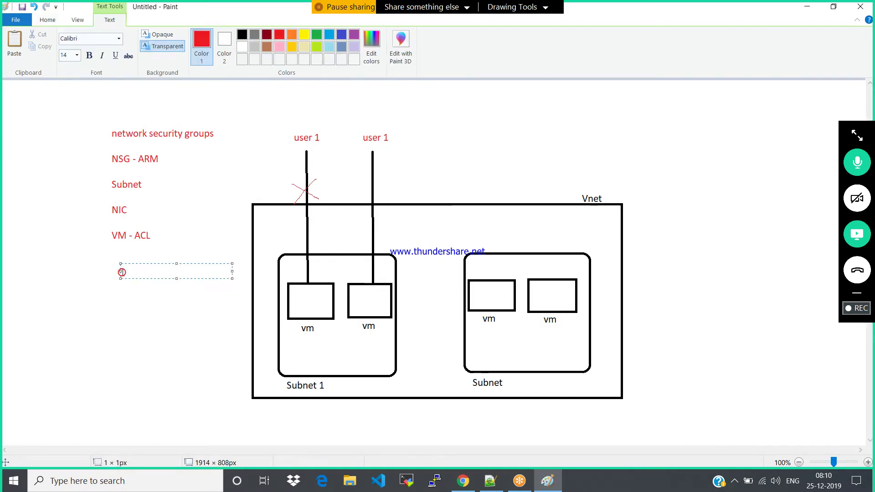
pyautogui.write('bound')
pyautogui.press('Return')
pyautogui.press('Return')
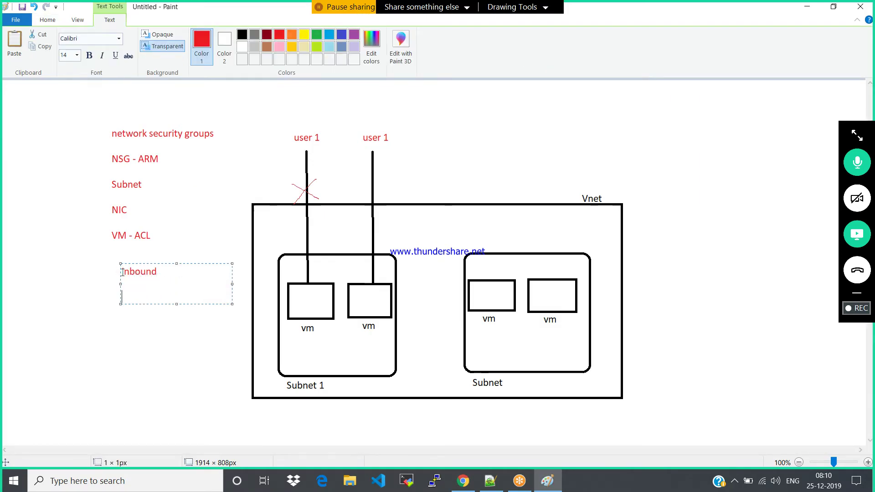
pyautogui.write('outbound')
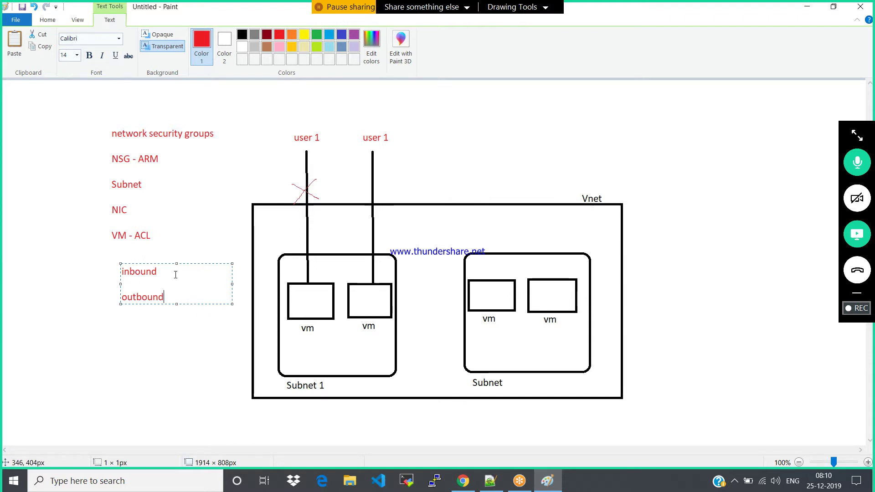
# - Switch back to Chrome, open the networking settings of windows01 and delete the priority 300 inbound rule for TCP port 3389
pyautogui.click(463, 481)
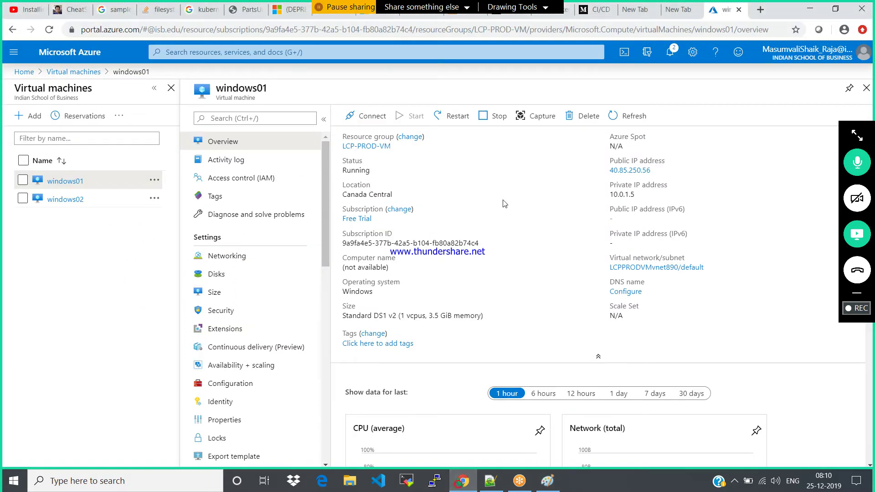
pyautogui.click(236, 256)
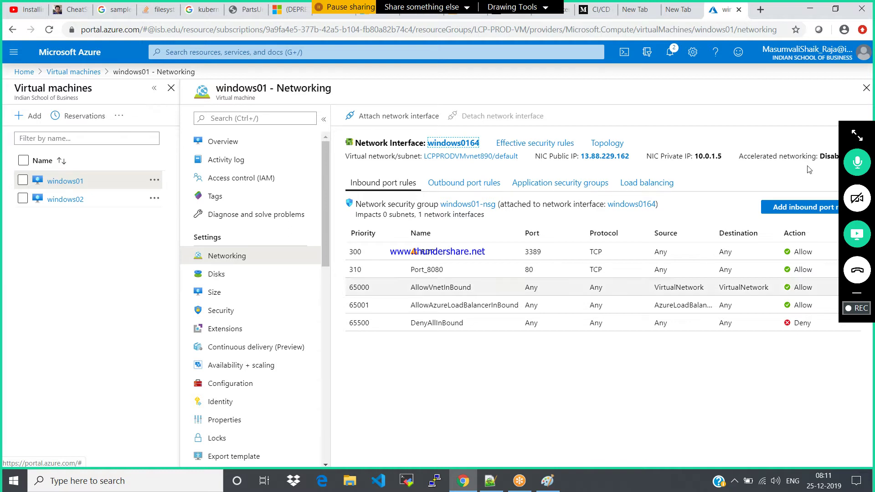
pyautogui.click(862, 132)
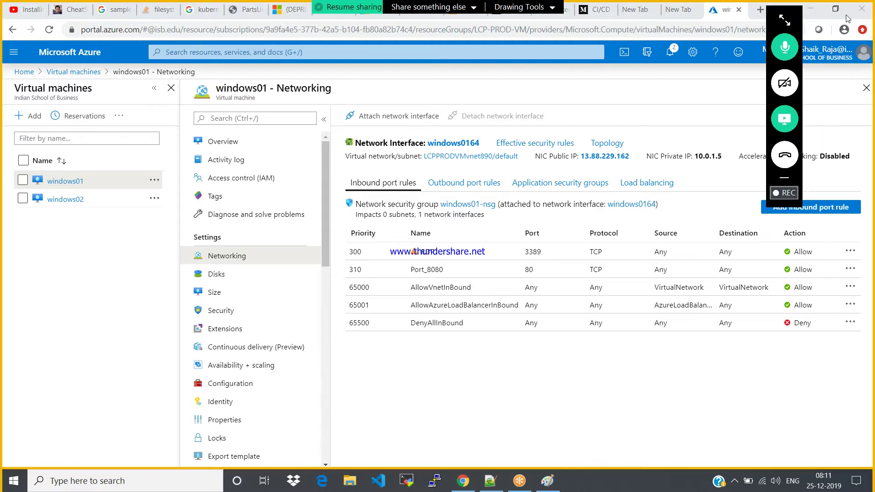
pyautogui.click(851, 251)
pyautogui.click(758, 262)
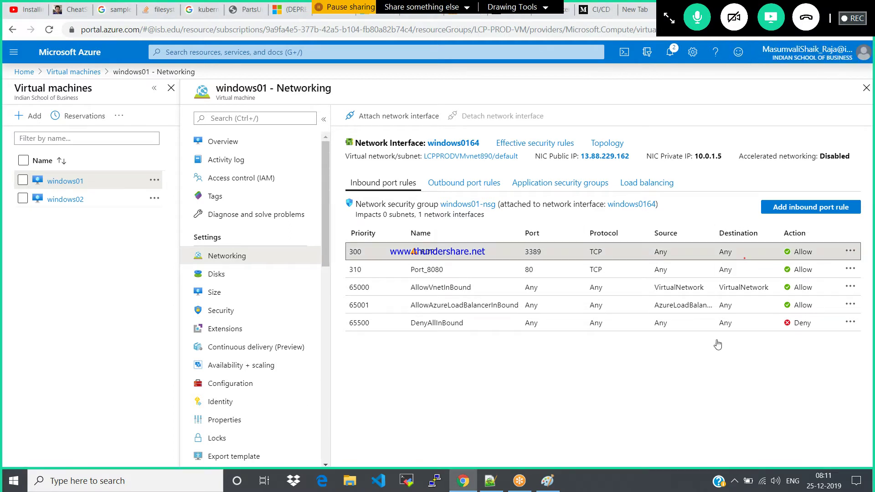
pyautogui.click(637, 222)
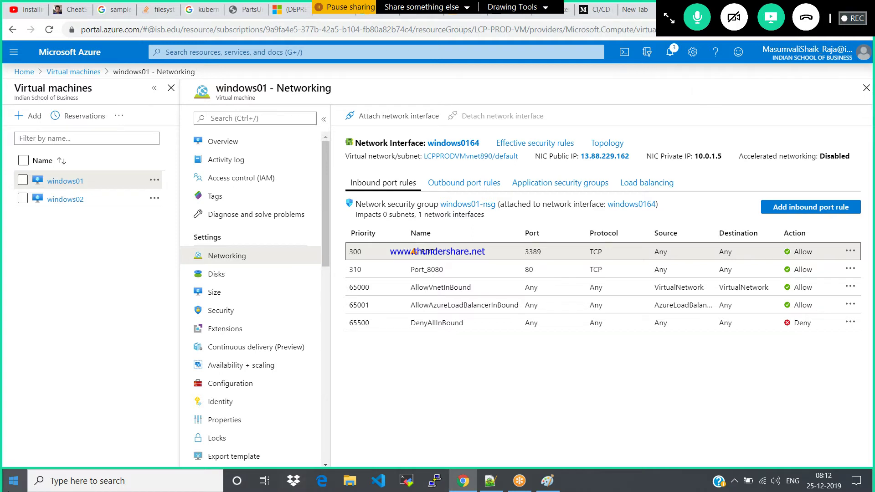
# - Reload the networking settings of windows01 and examine its inbound and outbound port rules
pyautogui.click(215, 275)
pyautogui.click(217, 257)
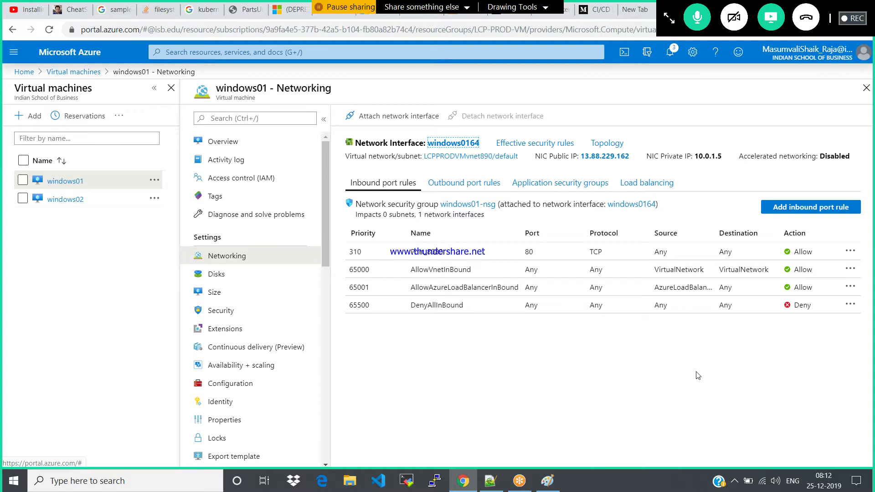
pyautogui.click(473, 185)
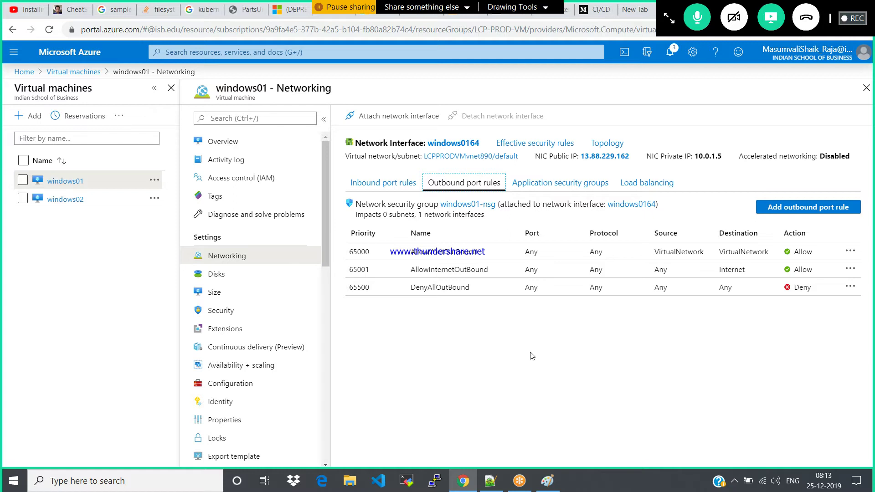
# - Show the inbound port rules and overview of windows01, including its public IP address, and open Remote Desktop Connection
pyautogui.click(393, 182)
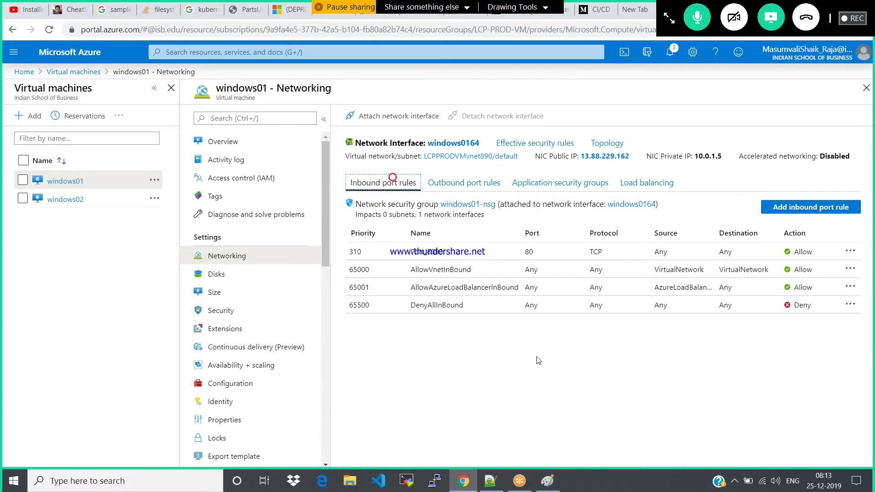
pyautogui.click(229, 141)
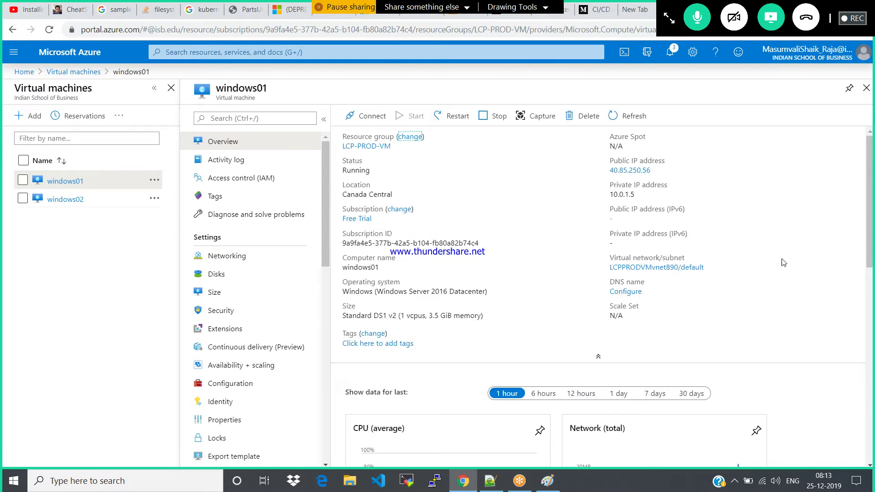
pyautogui.click(150, 479)
pyautogui.write('mst')
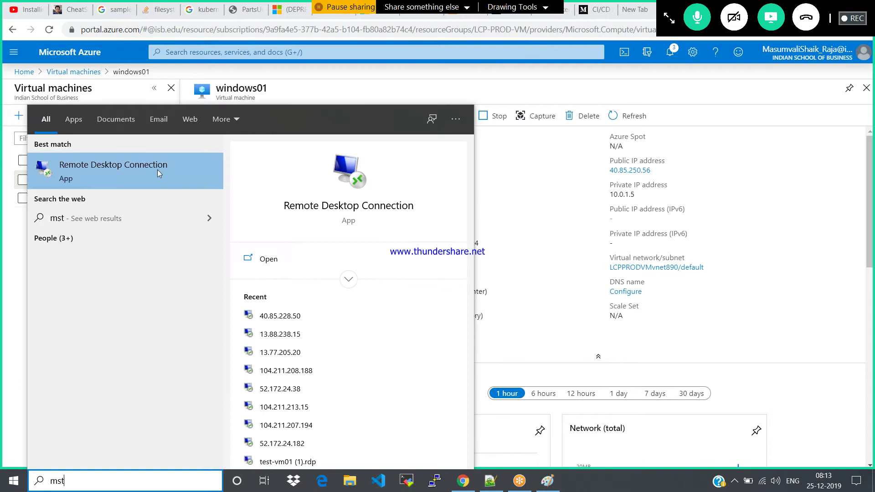
pyautogui.click(157, 170)
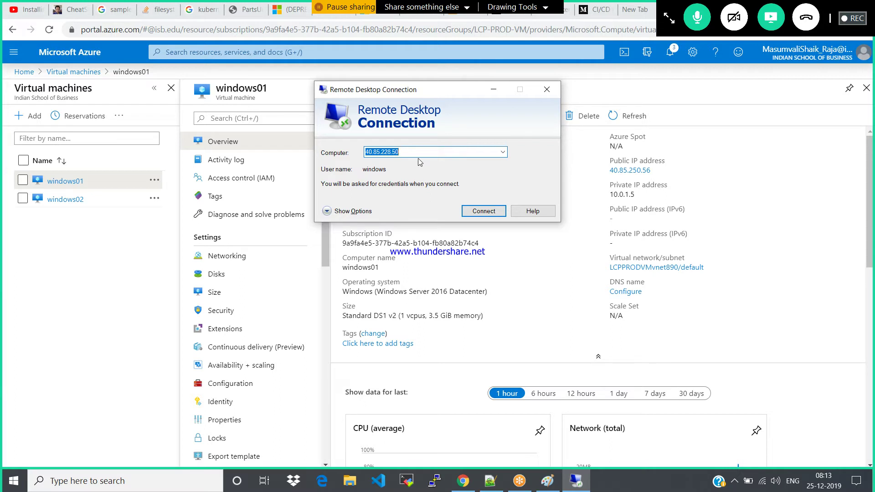
# - Try to connect to 40.85.250.56 through Remote Desktop and dismiss the resulting message
pyautogui.click(418, 156)
pyautogui.press('BackSpace')
pyautogui.press('BackSpace')
pyautogui.press('BackSpace')
pyautogui.press('BackSpace')
pyautogui.press('BackSpace')
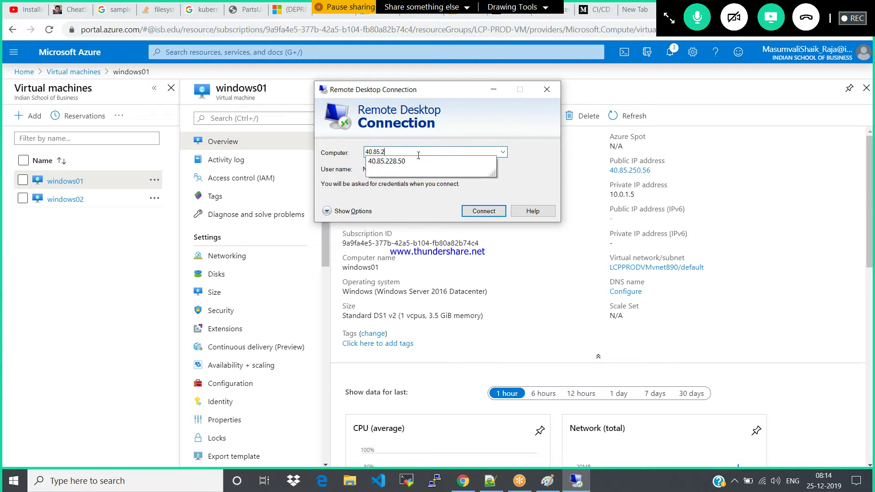
pyautogui.write('50.56')
pyautogui.press('Return')
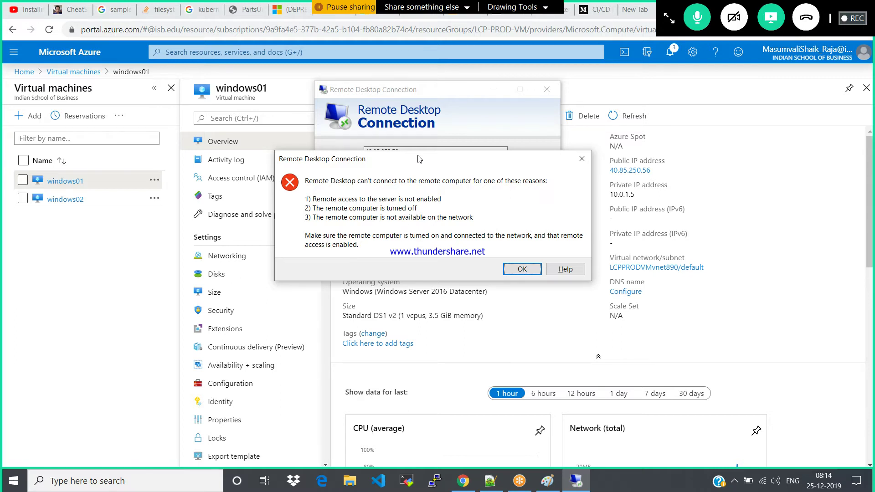
pyautogui.click(522, 270)
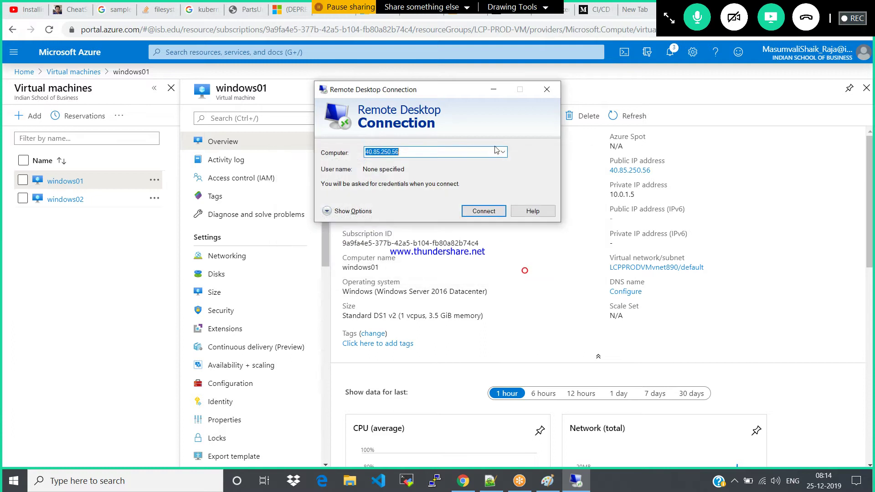
# - Return to the networking settings of windows01 and start a basic inbound security rule for the RDP service
pyautogui.click(224, 256)
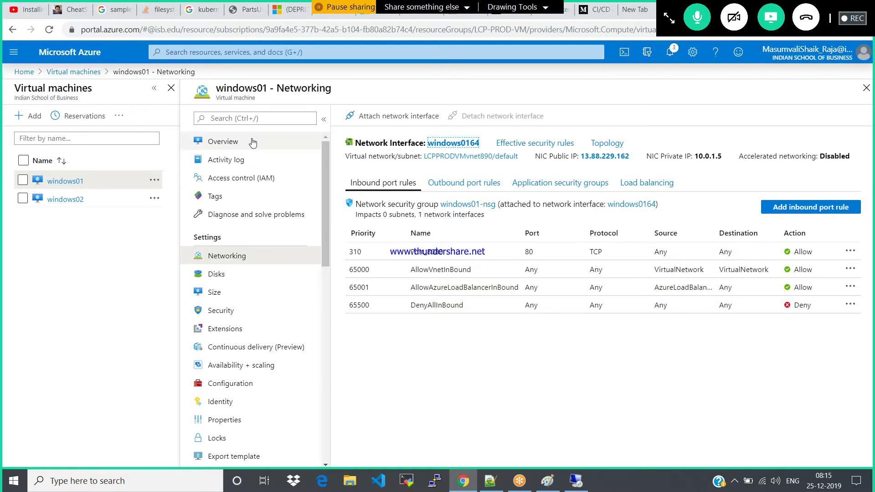
pyautogui.click(228, 142)
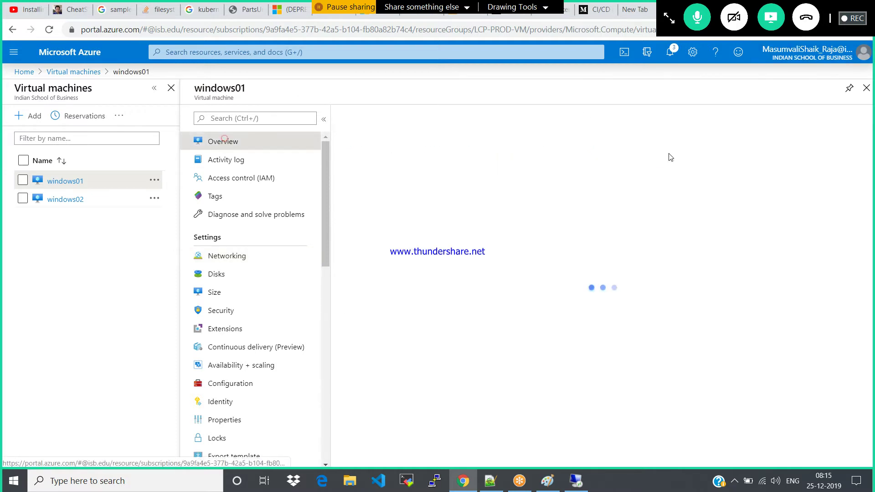
pyautogui.click(220, 256)
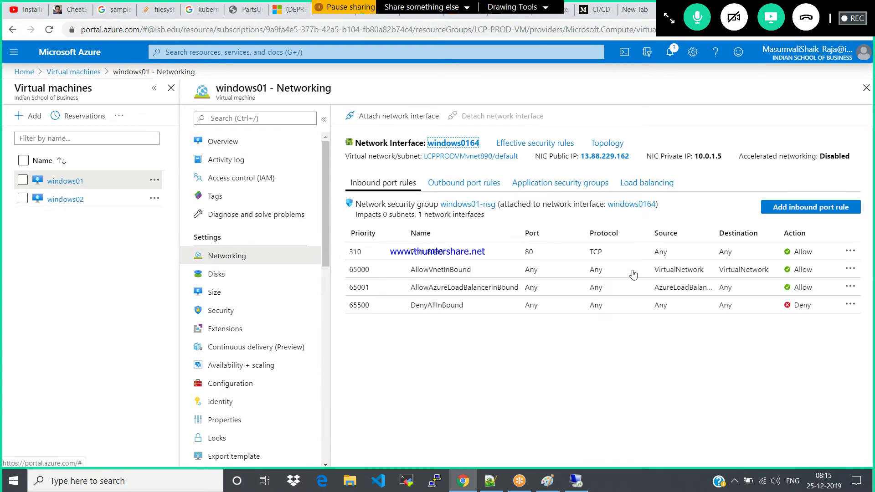
pyautogui.click(824, 210)
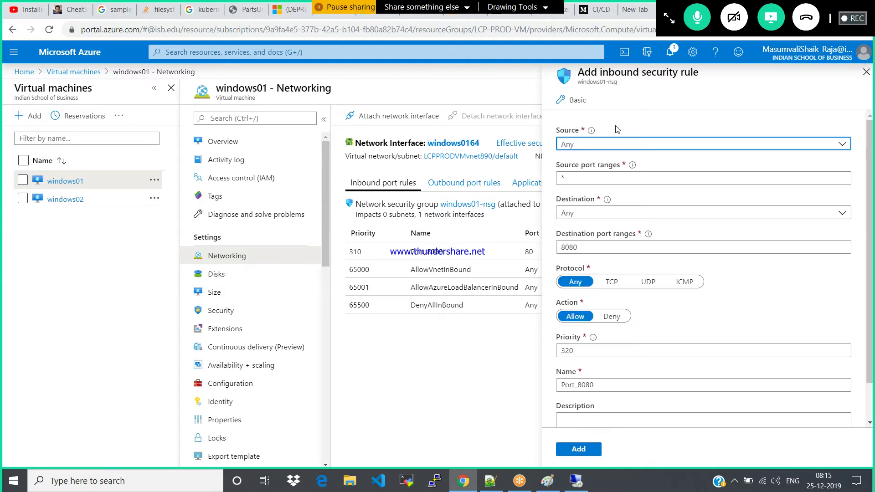
pyautogui.click(573, 102)
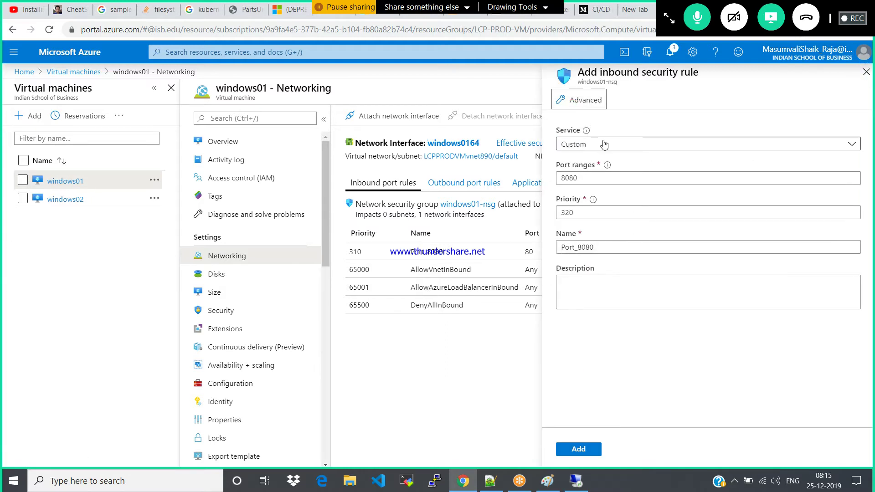
pyautogui.click(604, 144)
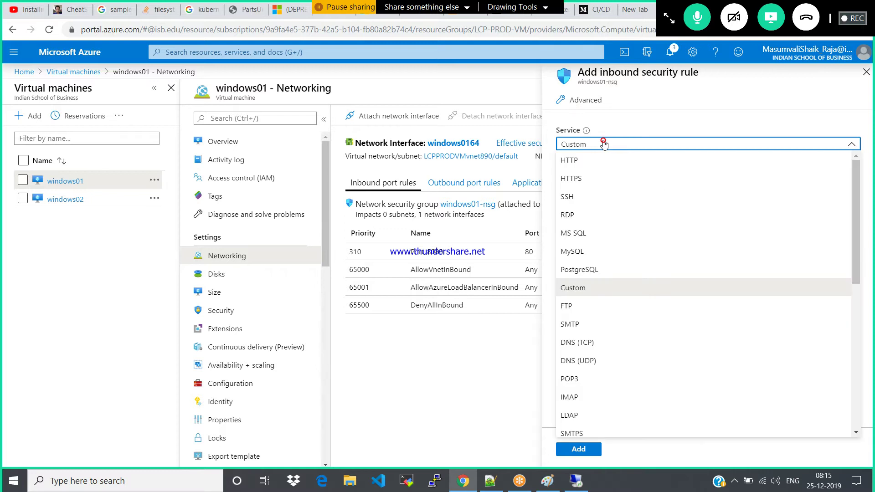
pyautogui.click(569, 216)
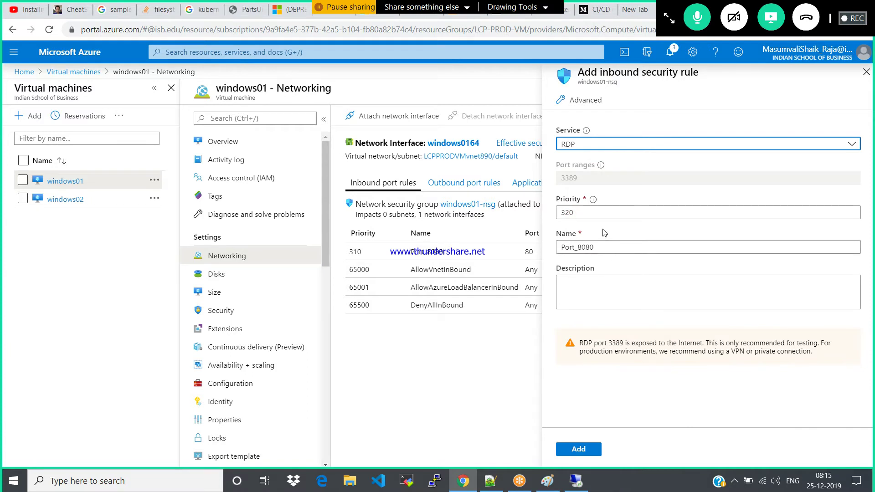
pyautogui.click(570, 180)
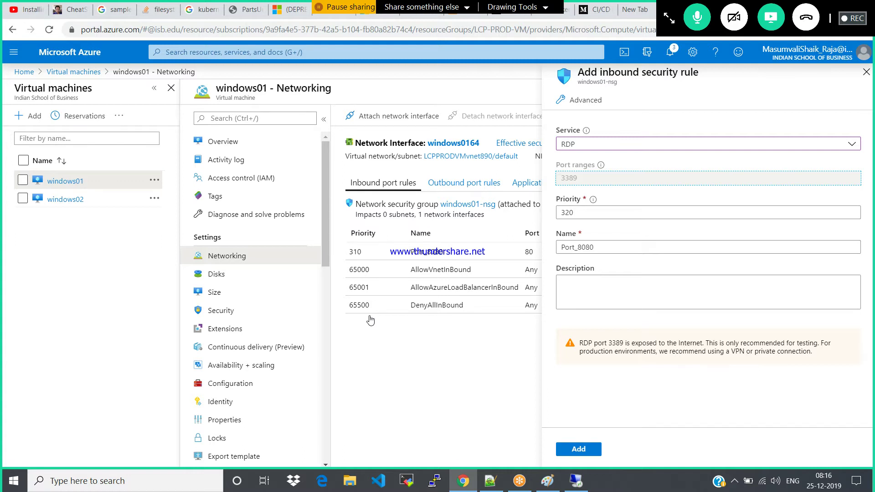
# - Set the inbound rule's priority to 100 and its name to Port_3389, and add the rule
pyautogui.doubleClick(580, 211)
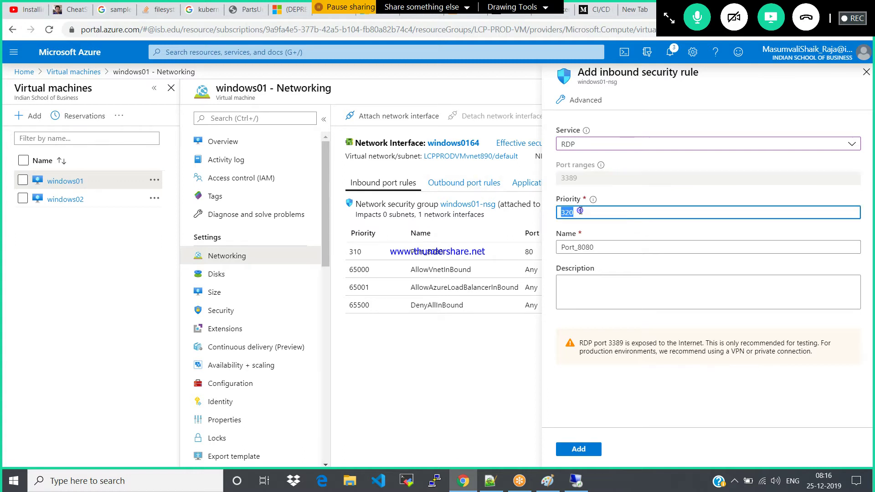
pyautogui.write('100')
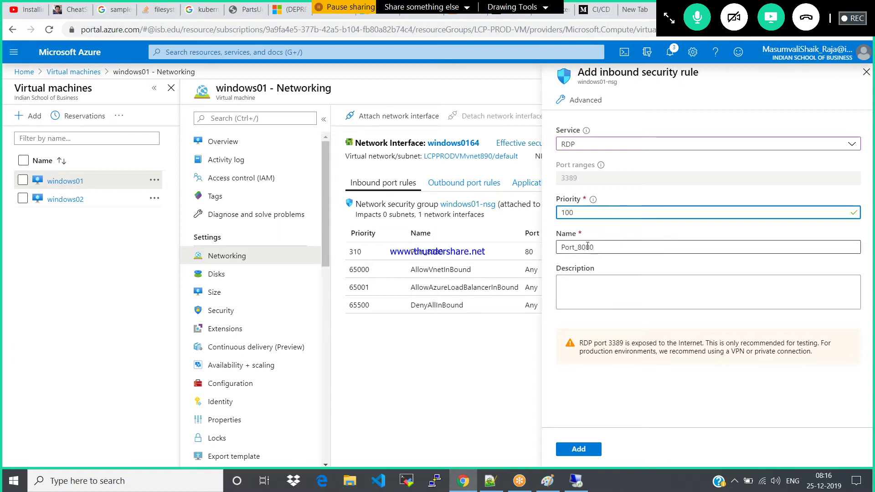
pyautogui.moveTo(580, 247); pyautogui.dragTo(636, 248)
pyautogui.write('3389')
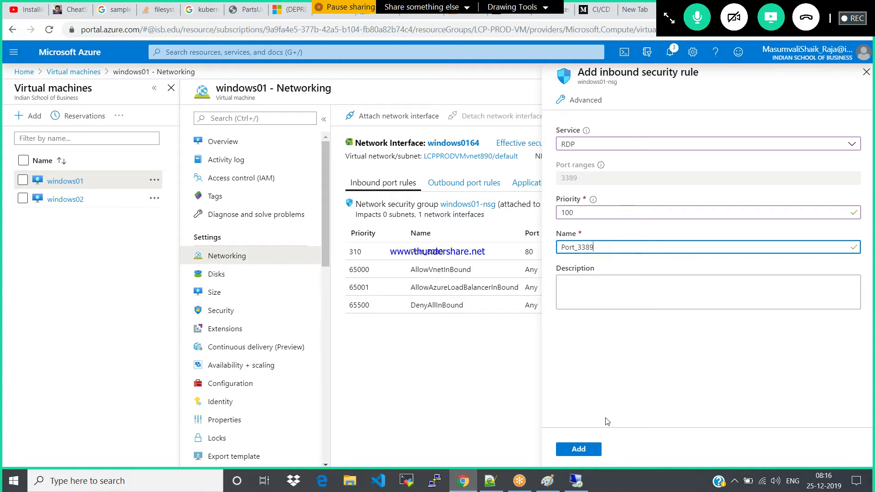
pyautogui.click(579, 450)
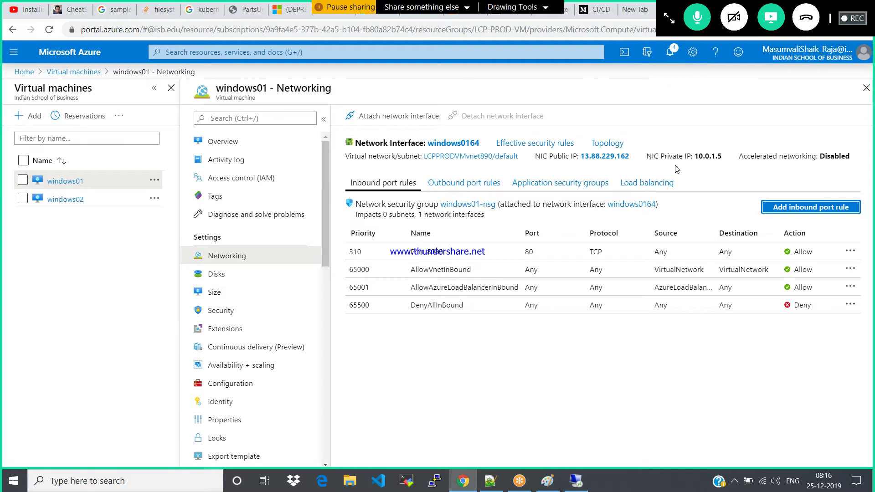
# - Try again to connect to 40.85.250.56 through Remote Desktop, cancel the attempts and minimize the connection window
pyautogui.moveTo(633, 153); pyautogui.dragTo(632, 155)
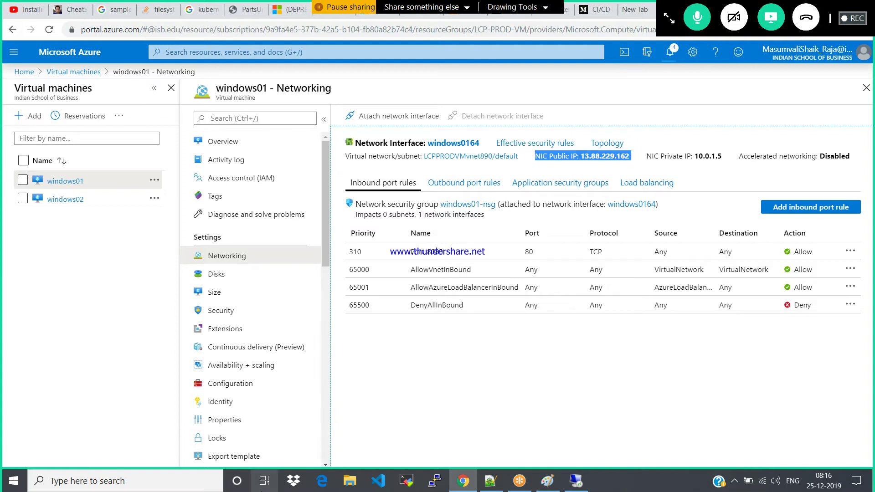
pyautogui.click(568, 486)
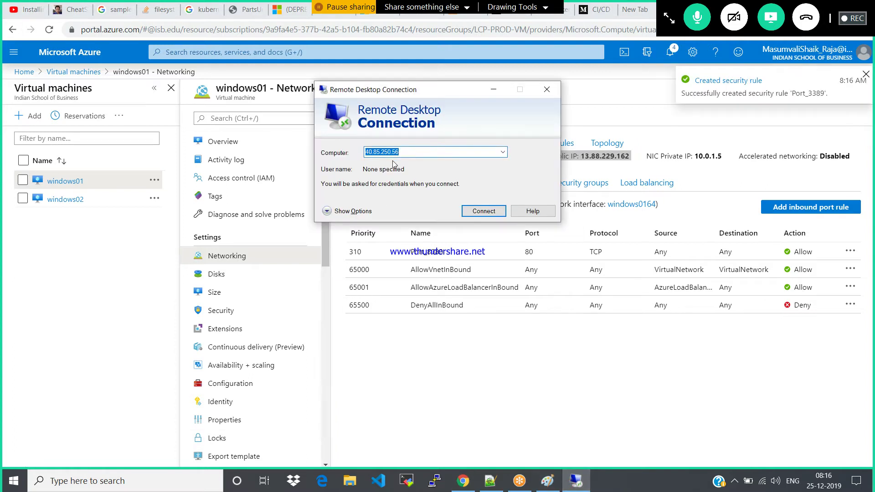
pyautogui.click(482, 211)
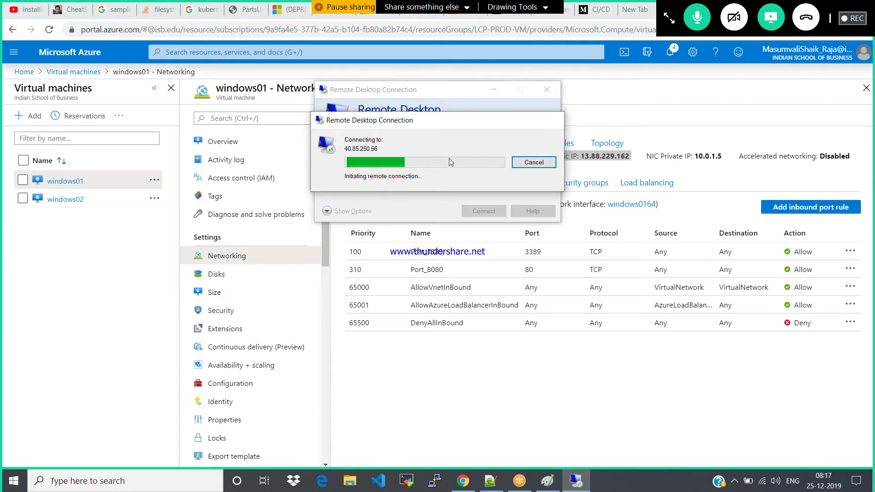
pyautogui.press('Return')
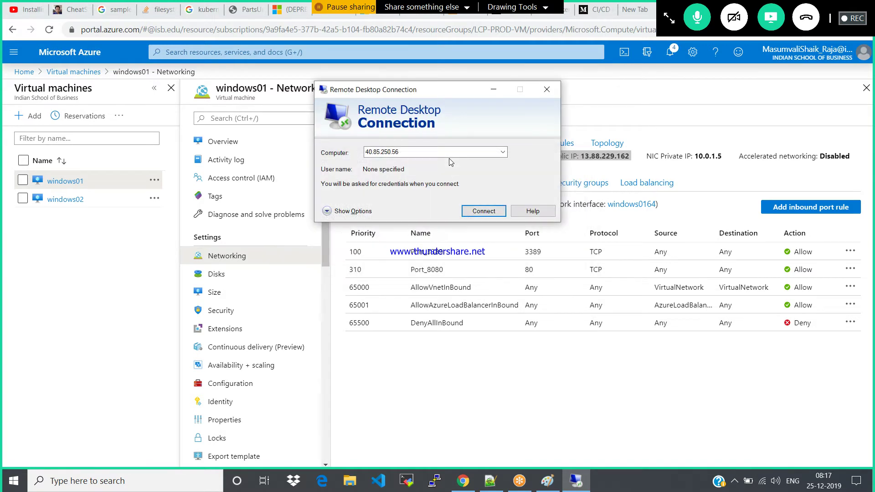
pyautogui.click(472, 212)
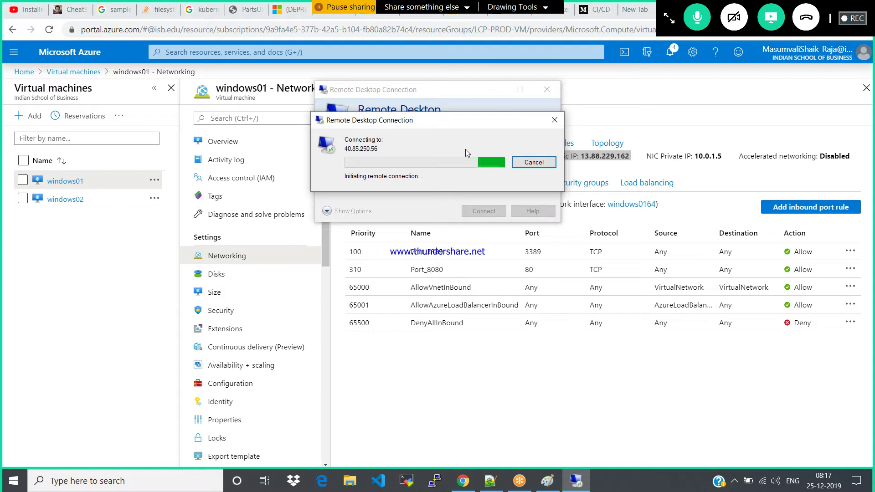
pyautogui.click(538, 163)
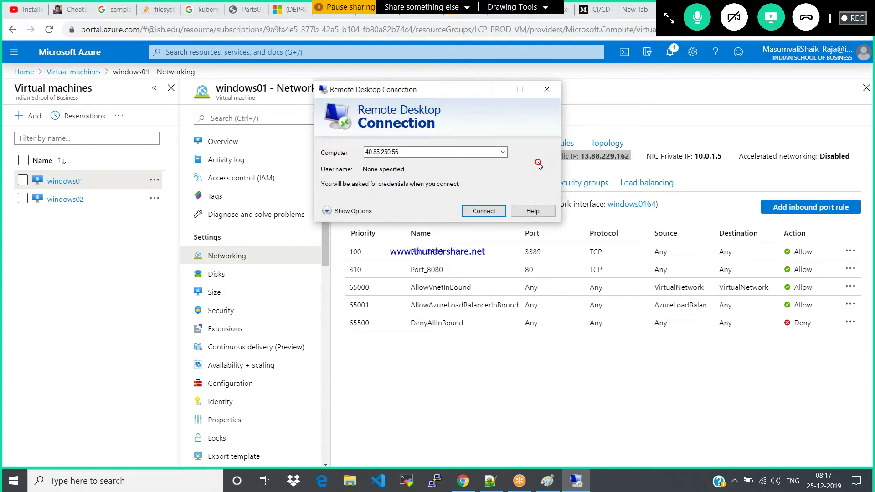
pyautogui.click(499, 89)
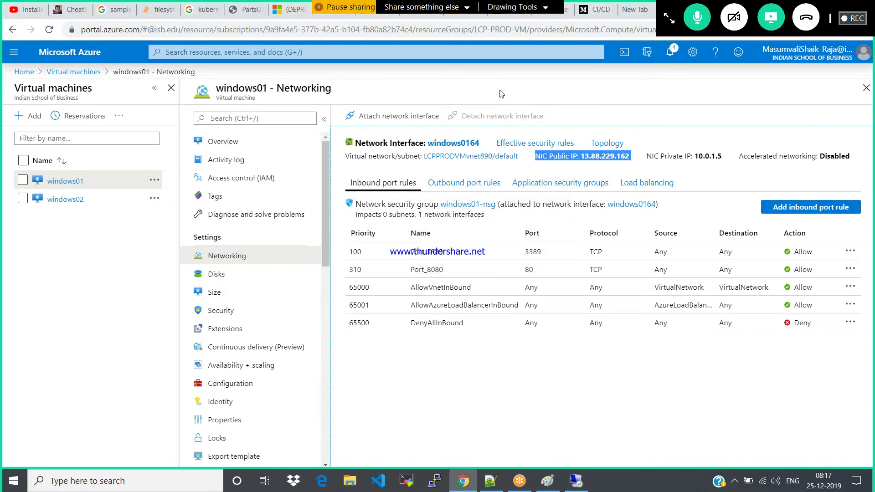
# - Check the public IP address in the windows01 overview and copy the NIC public IP from its networking settings
pyautogui.click(249, 142)
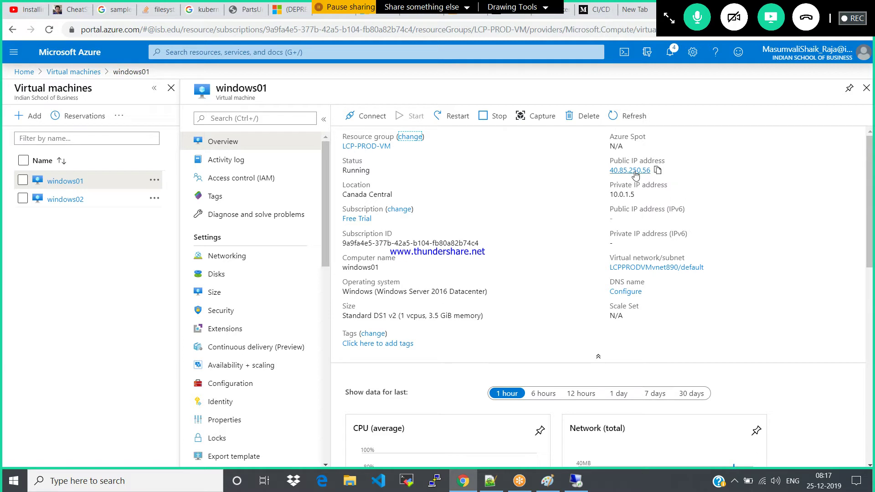
pyautogui.click(235, 258)
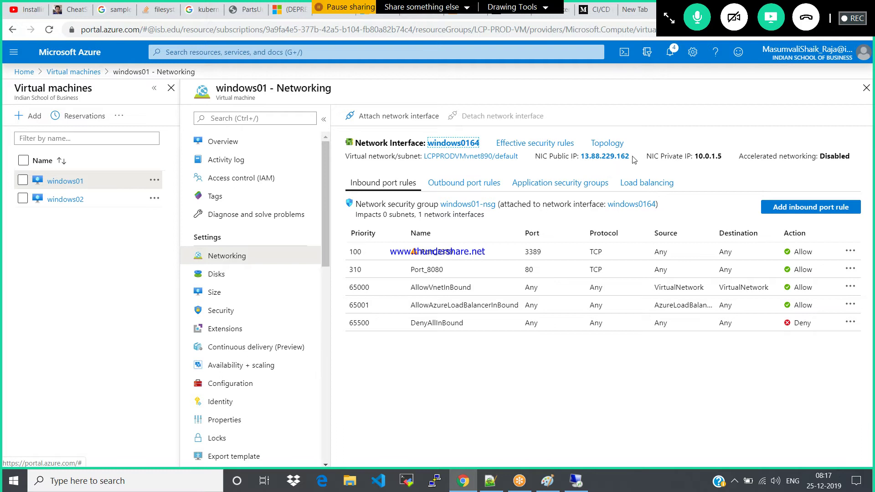
pyautogui.moveTo(632, 156); pyautogui.dragTo(583, 156)
pyautogui.hotkey('ctrl', 'c')
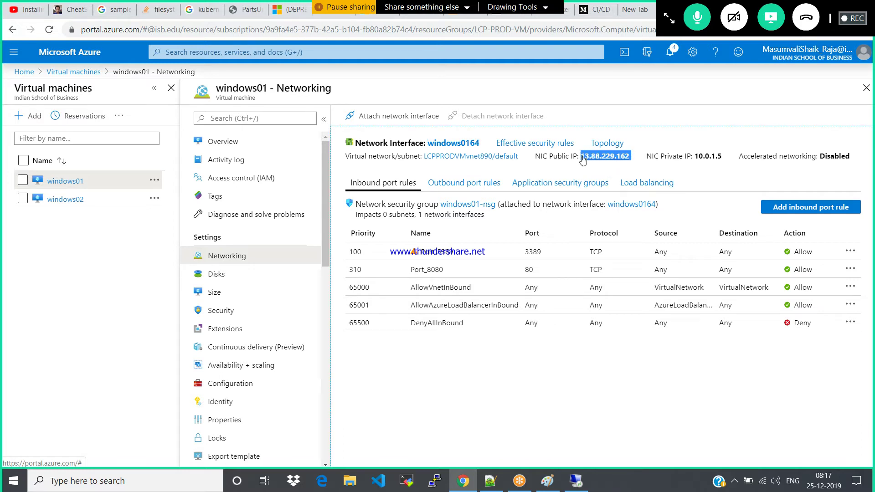
# - Switch to Remote Desktop Connection, replace the computer address with 13.88.229.162 and start the connection
pyautogui.click(576, 481)
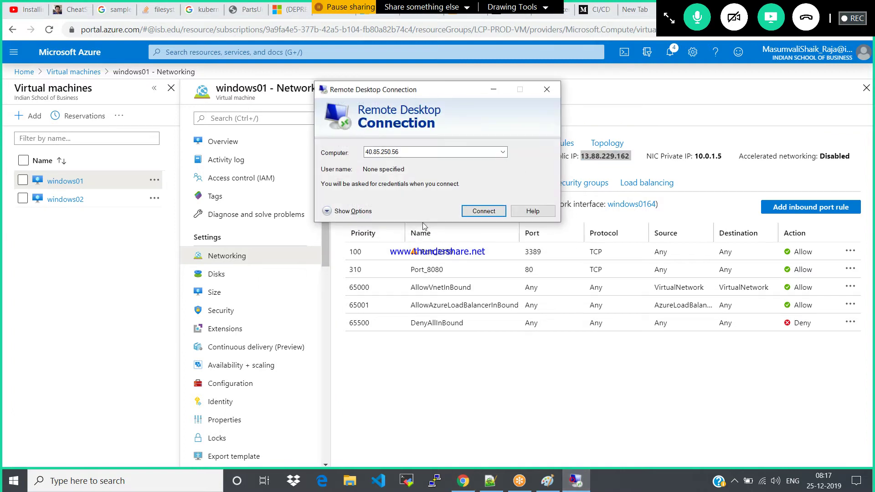
pyautogui.doubleClick(405, 153)
pyautogui.hotkey('ctrl', 'v')
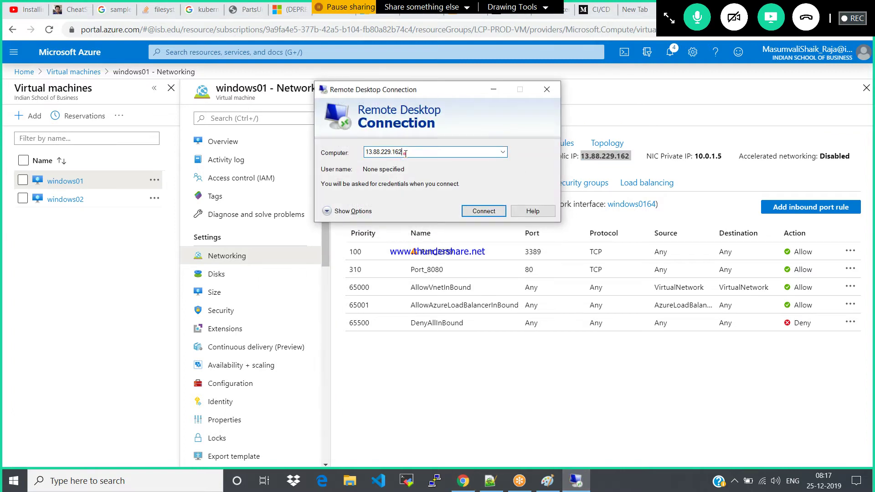
pyautogui.press('Return')
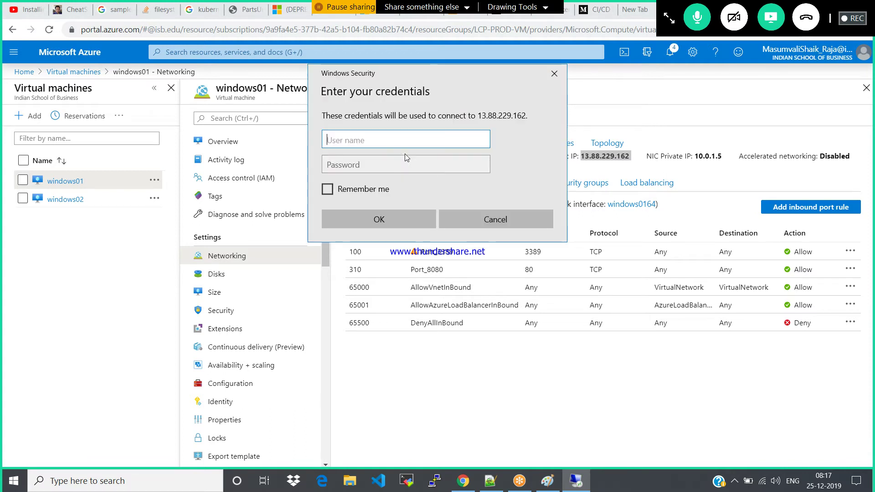
# - Enter windows as the user name and the account password, and submit the remote connection credentials
pyautogui.write('windows')
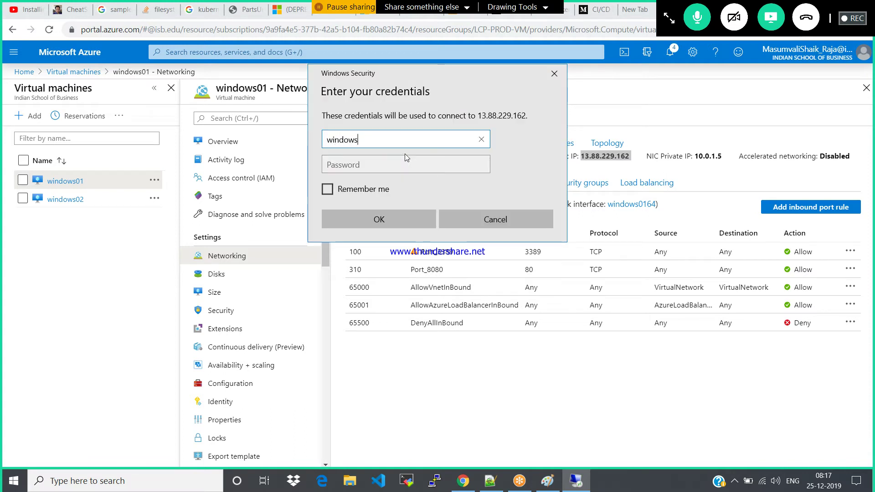
pyautogui.press('Tab')
pyautogui.write('*******')
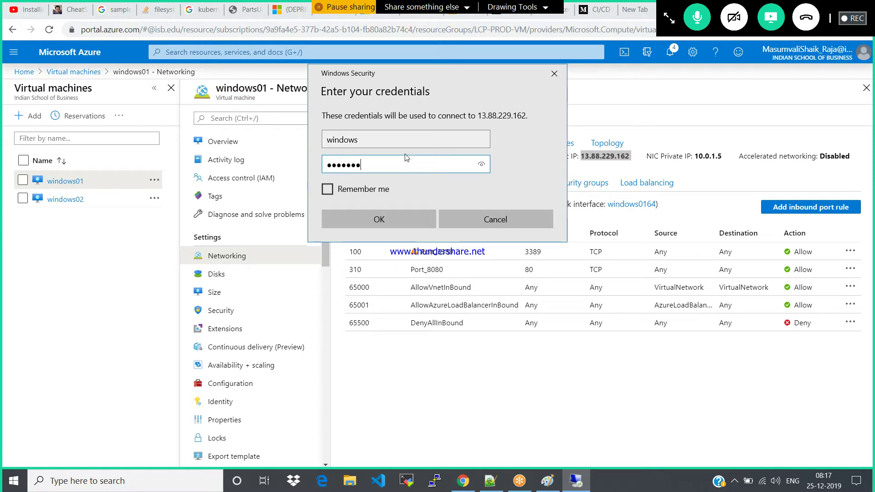
pyautogui.write('******')
pyautogui.press('Return')
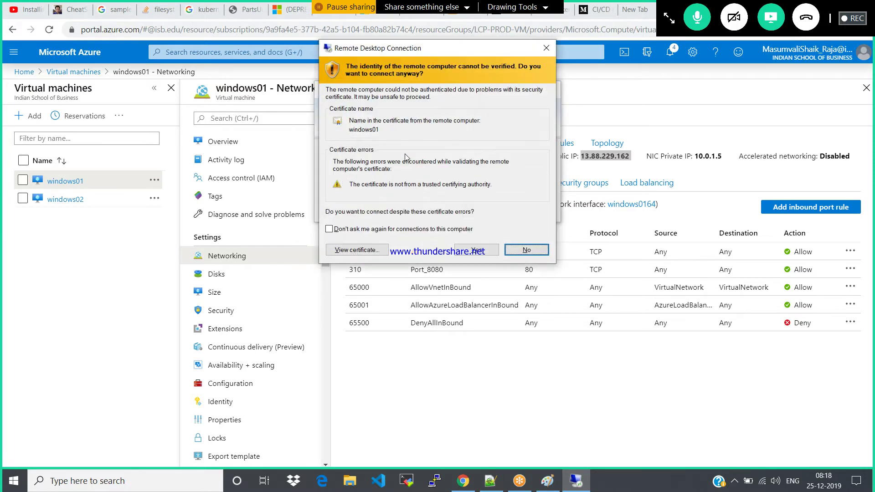
# - Accept the certificate warning for windows01, then open and minimize File Explorer on the remote desktop
pyautogui.press('y')
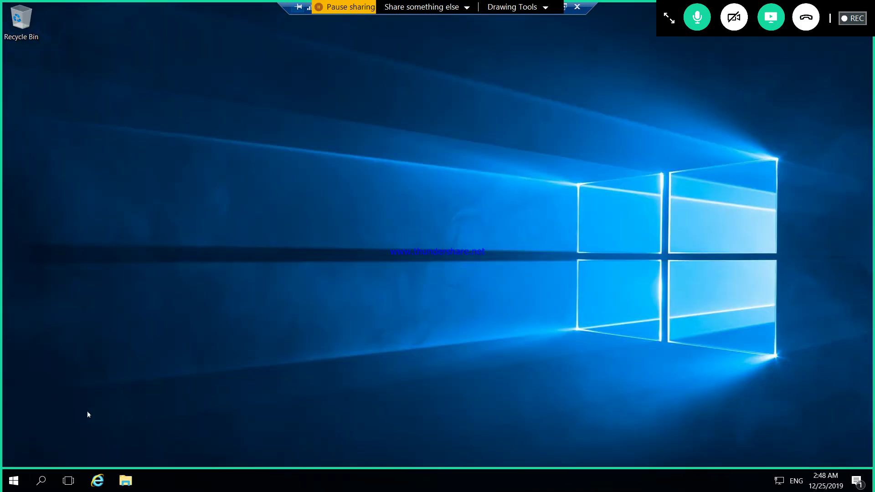
pyautogui.click(124, 480)
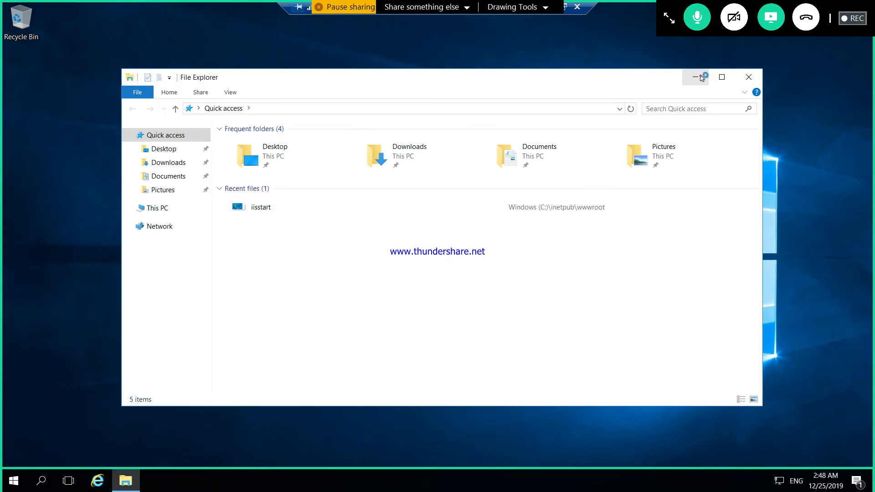
pyautogui.click(697, 77)
pyautogui.click(98, 480)
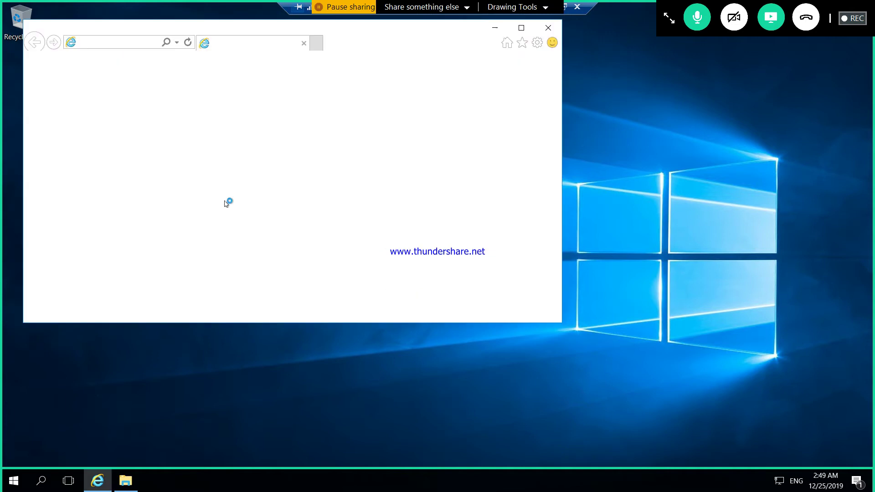
pyautogui.click(135, 44)
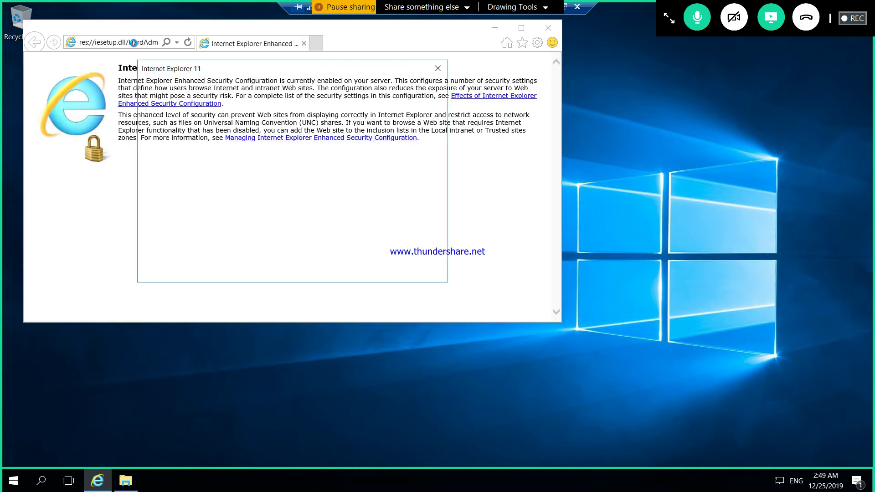
pyautogui.click(136, 43)
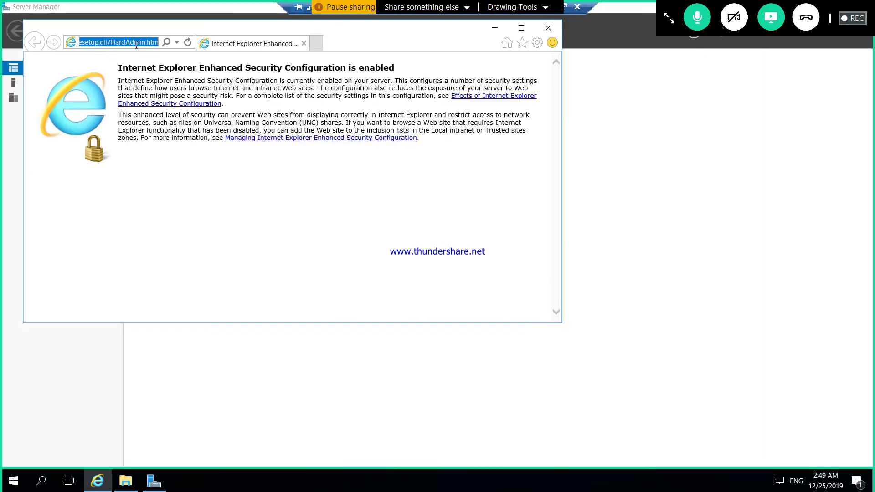
pyautogui.write('lo')
pyautogui.press('Return')
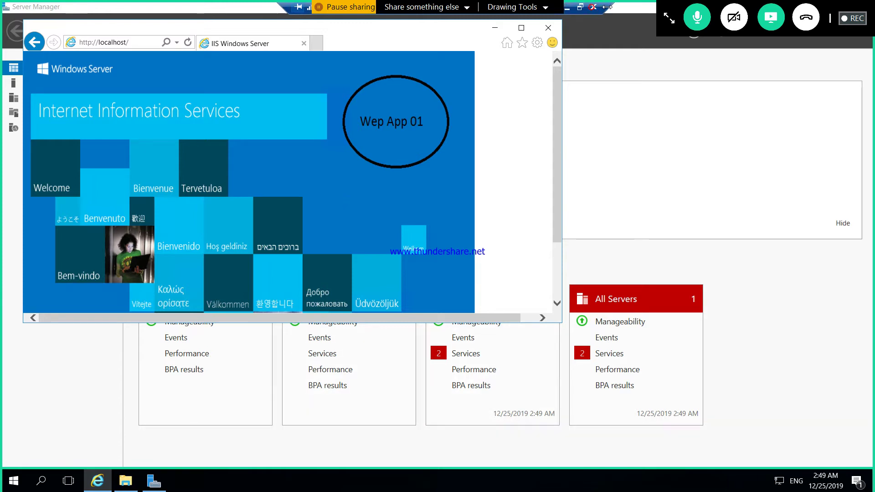
pyautogui.click(568, 8)
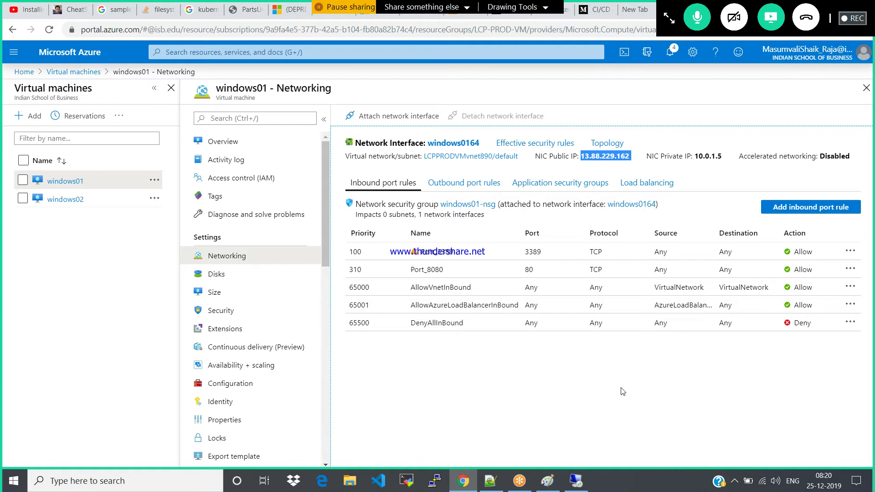
pyautogui.click(820, 211)
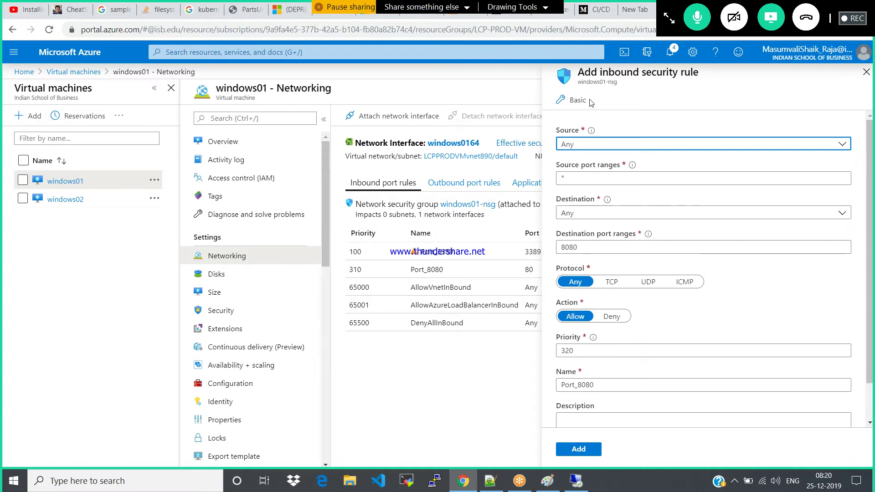
pyautogui.click(575, 100)
pyautogui.click(646, 144)
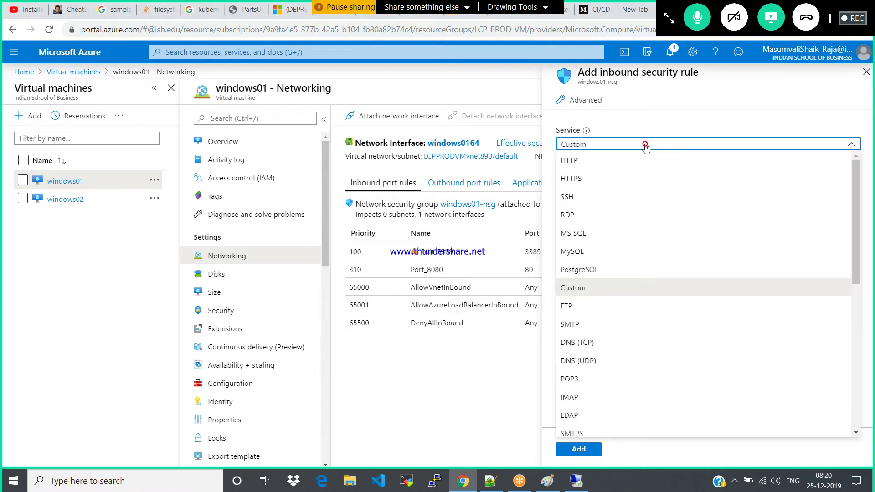
pyautogui.click(580, 176)
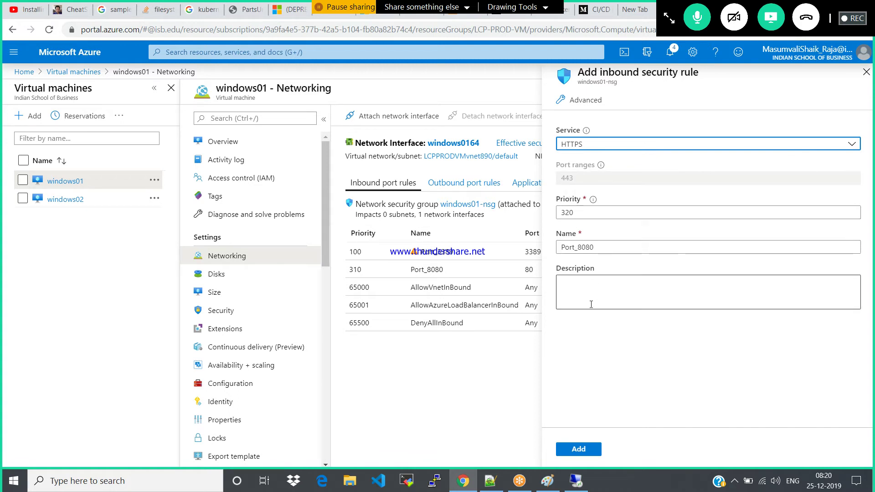
pyautogui.click(867, 76)
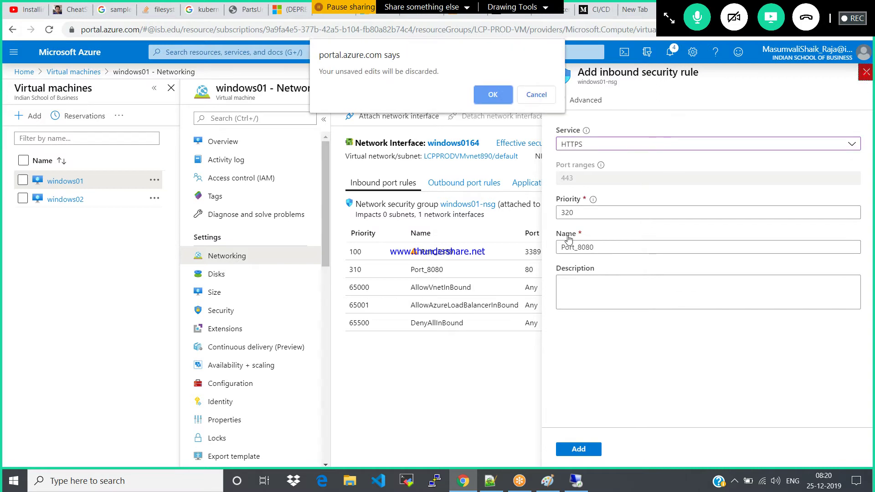
pyautogui.click(492, 94)
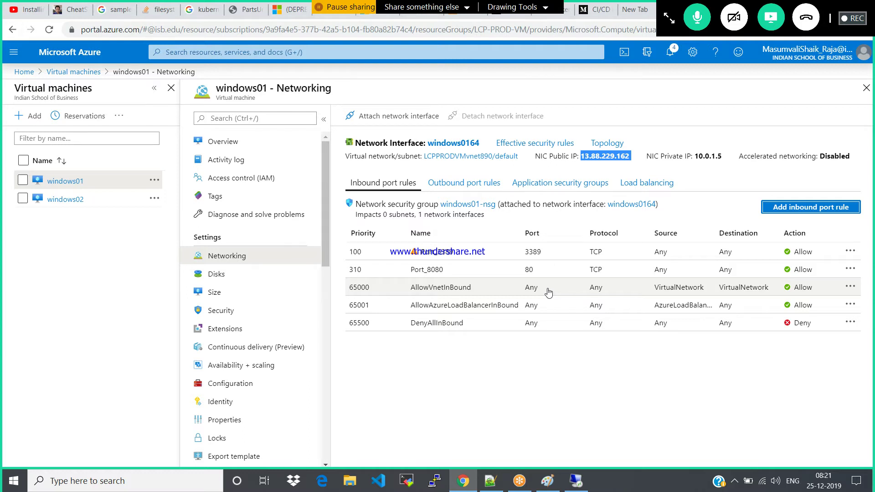
# - Leave the virtual machine pages, search all services for nsg and open the list of network security groups
pyautogui.click(866, 88)
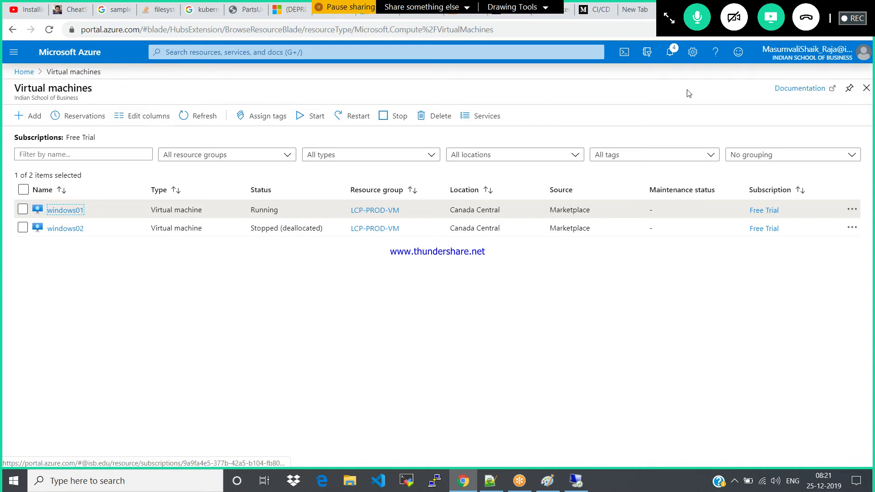
pyautogui.click(870, 88)
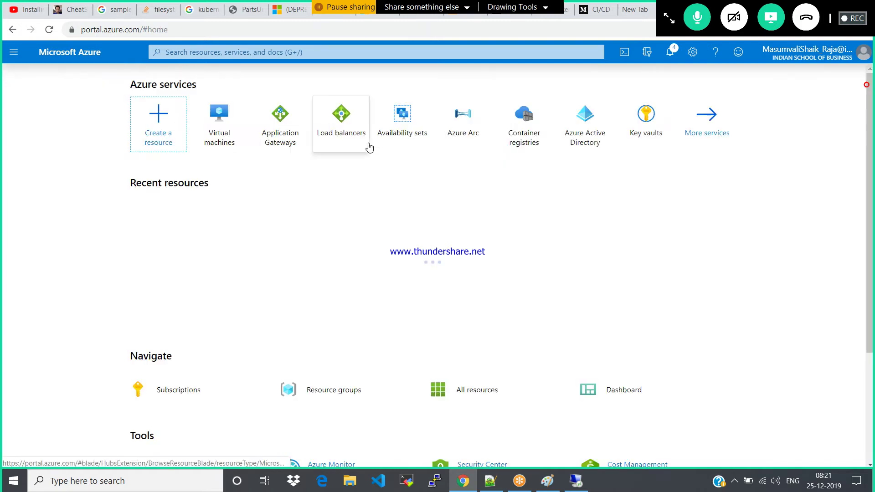
pyautogui.click(14, 52)
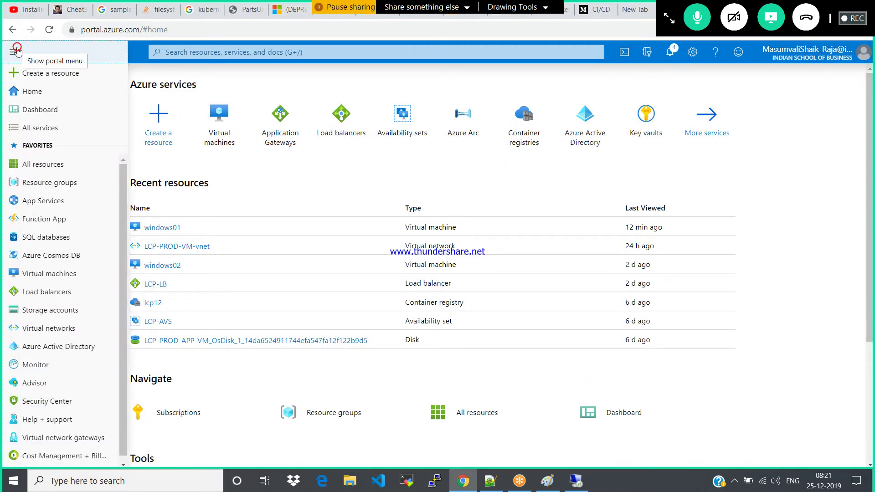
pyautogui.click(44, 131)
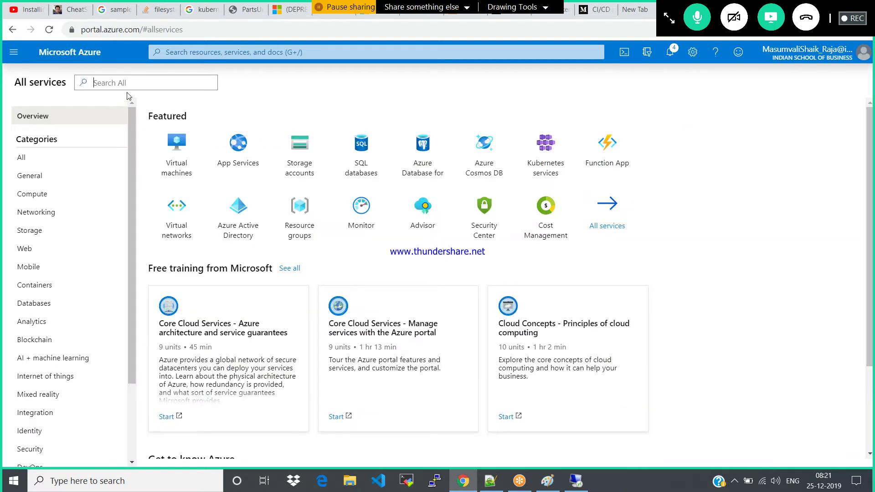
pyautogui.click(129, 87)
pyautogui.write('nsg')
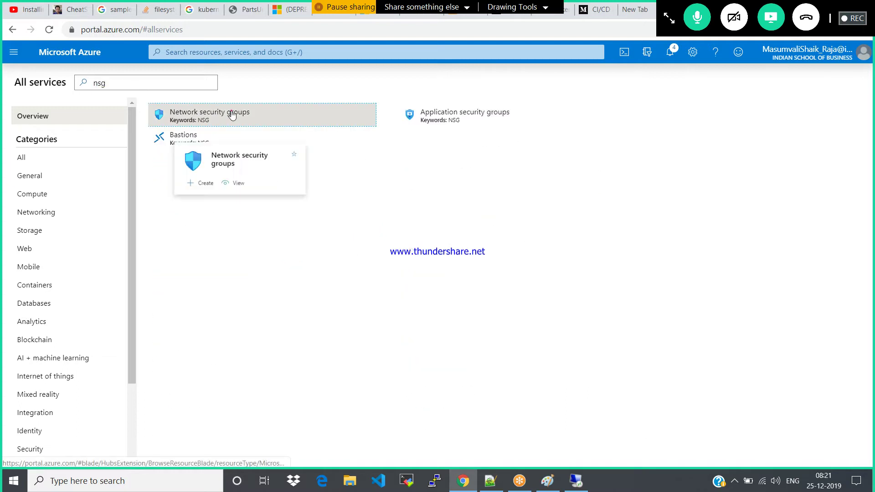
pyautogui.click(215, 114)
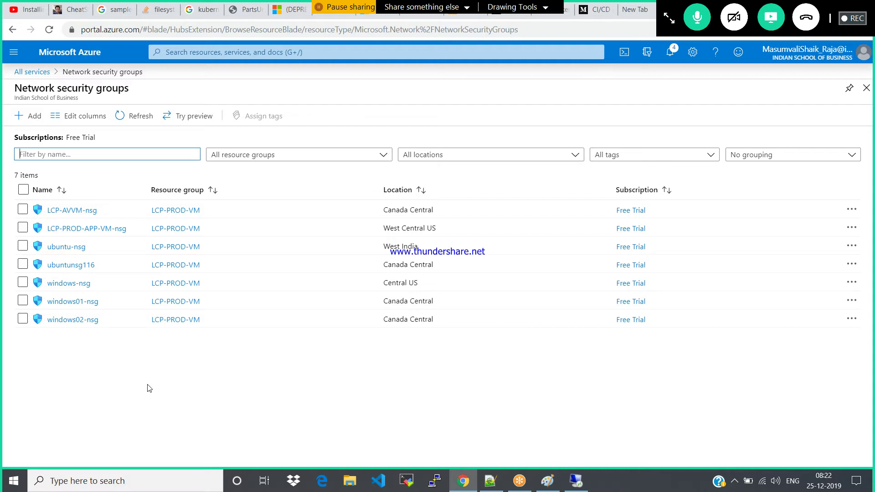
# - Create a network security group named lcp-nsg in resource group LCP-PROD-VM, keeping the Canada Central region
pyautogui.click(31, 115)
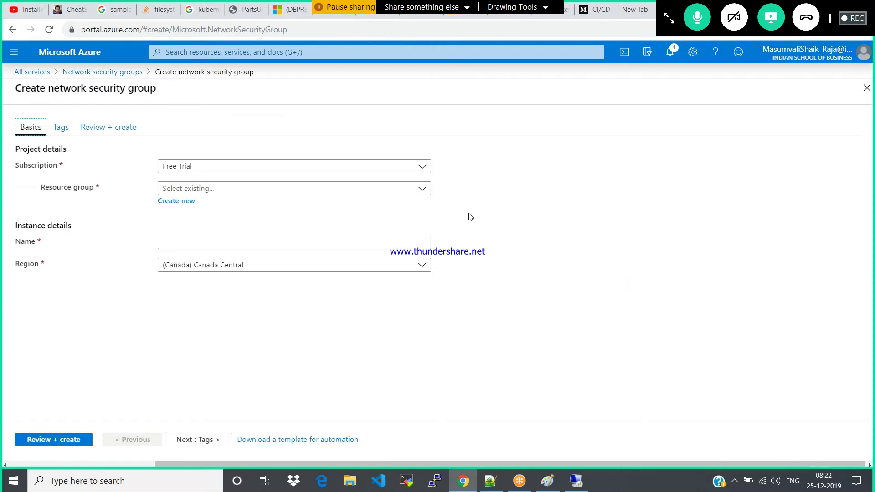
pyautogui.click(334, 192)
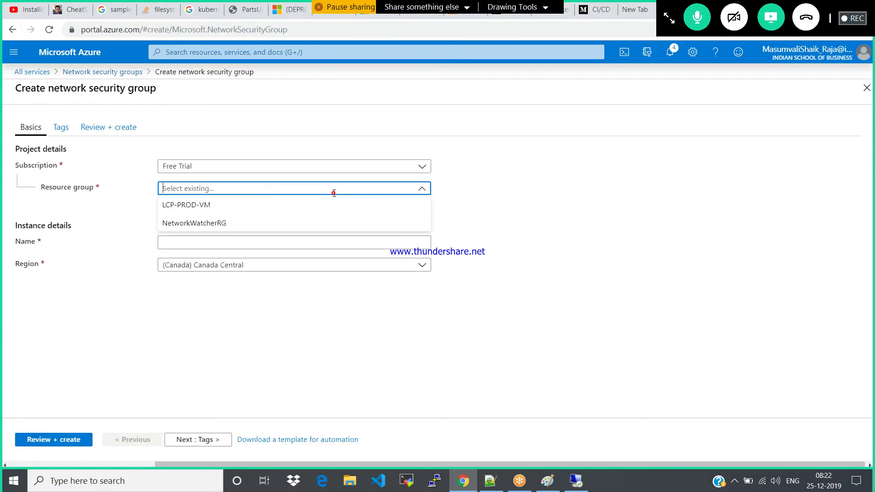
pyautogui.click(271, 208)
pyautogui.click(254, 243)
pyautogui.write('lcp-nsg')
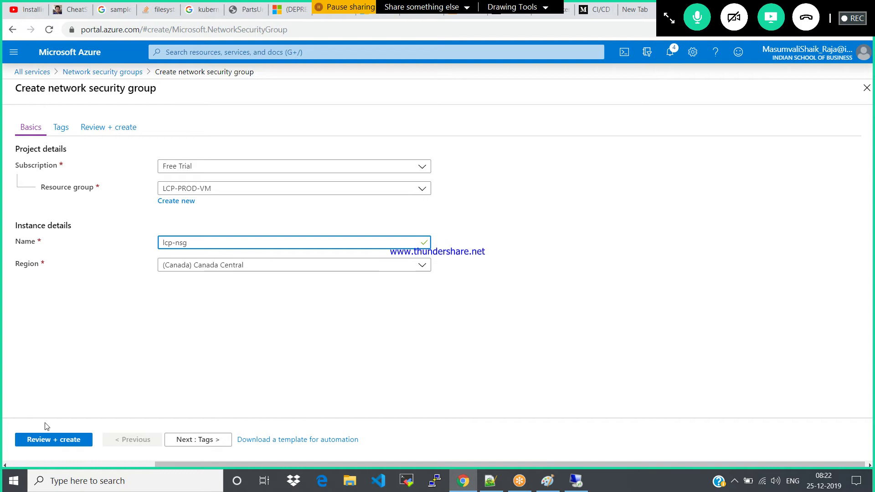
pyautogui.click(56, 439)
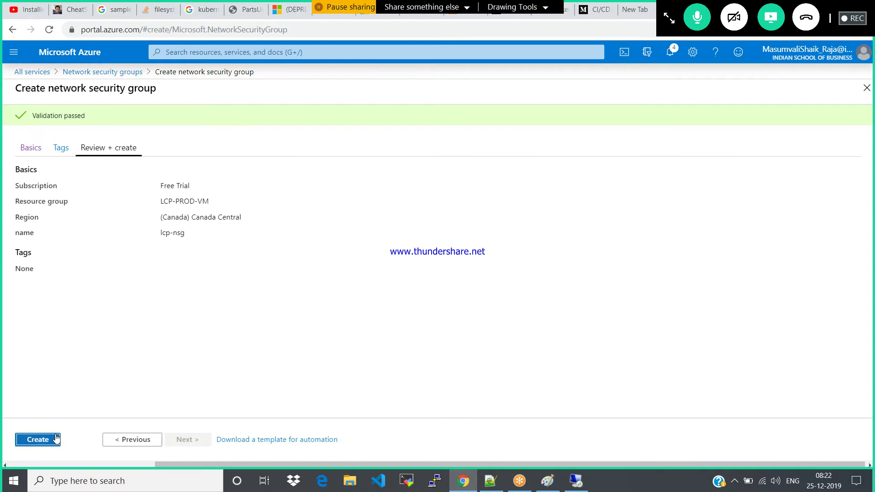
pyautogui.click(56, 438)
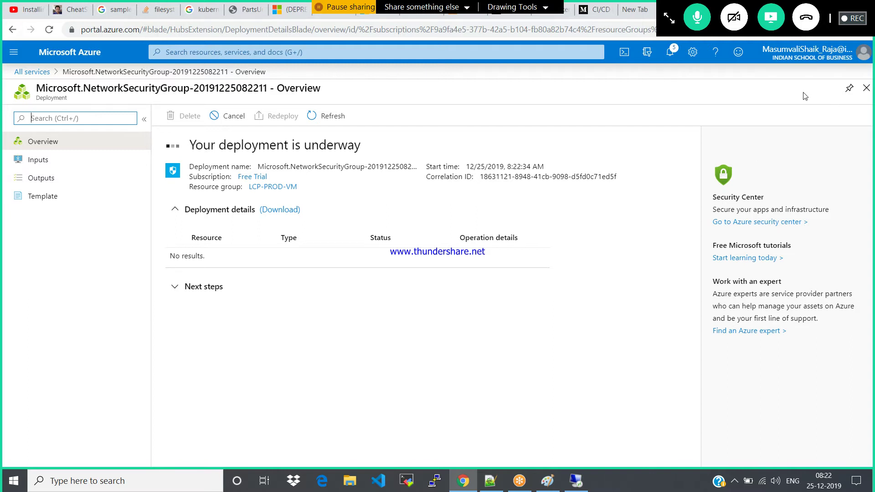
# - Go to the deployed lcp-nsg resource from the notifications and examine its inbound and outbound security rules
pyautogui.click(669, 53)
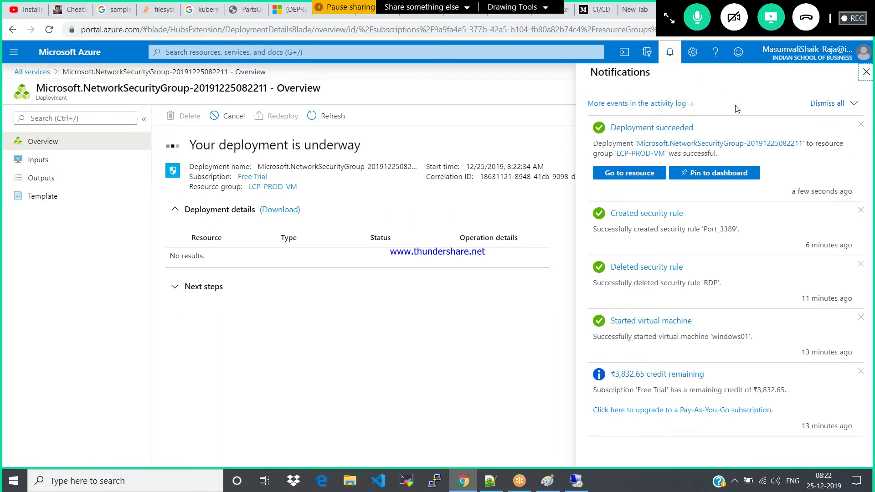
pyautogui.click(606, 175)
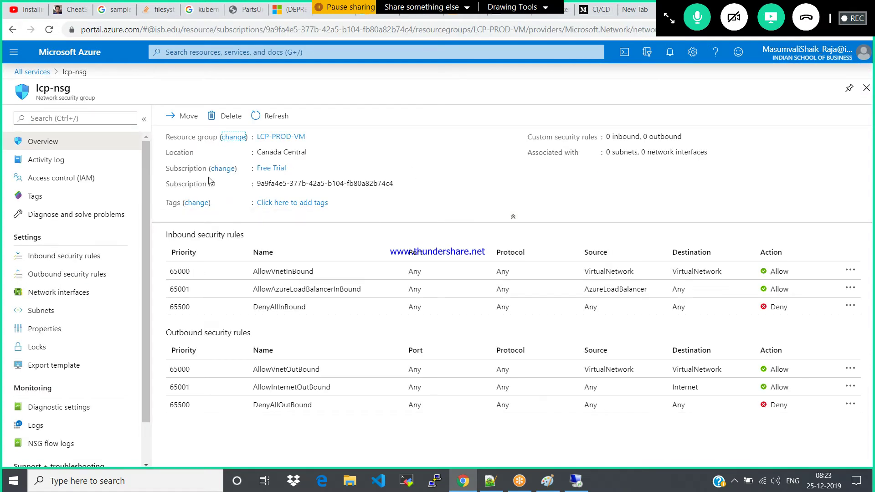
pyautogui.click(91, 257)
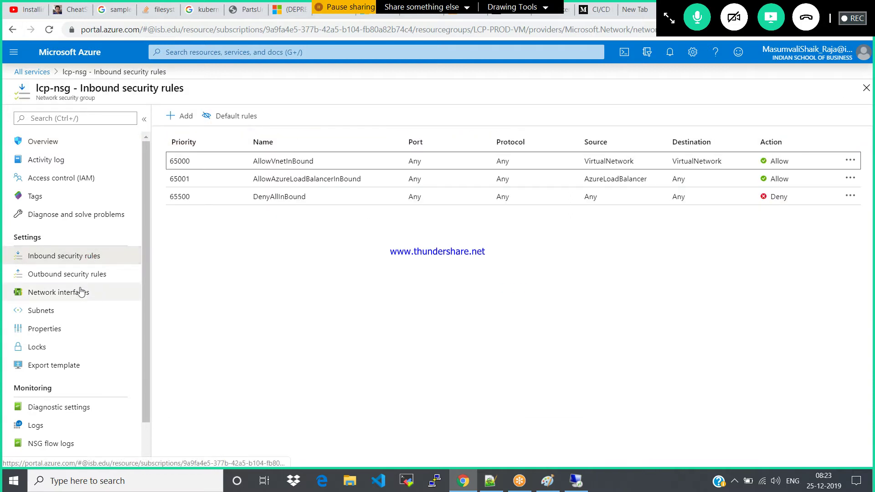
pyautogui.click(72, 275)
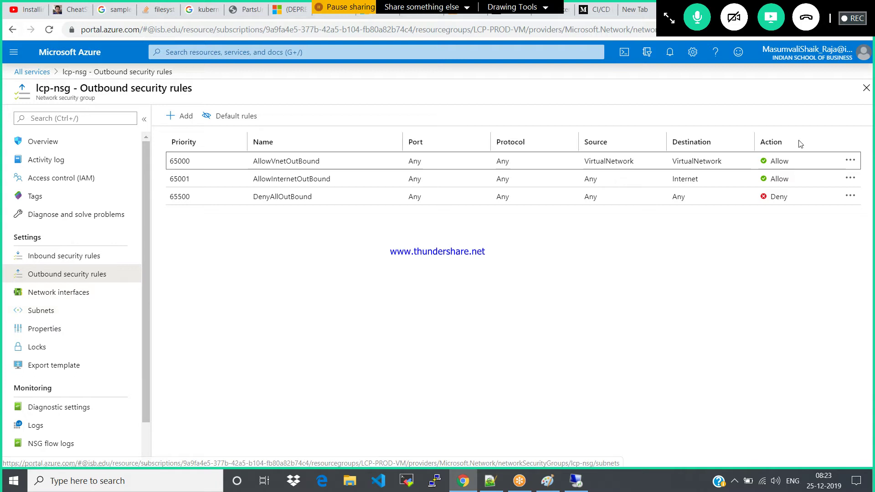
# - Return to all services, look at the list of virtual networks and close it
pyautogui.click(32, 71)
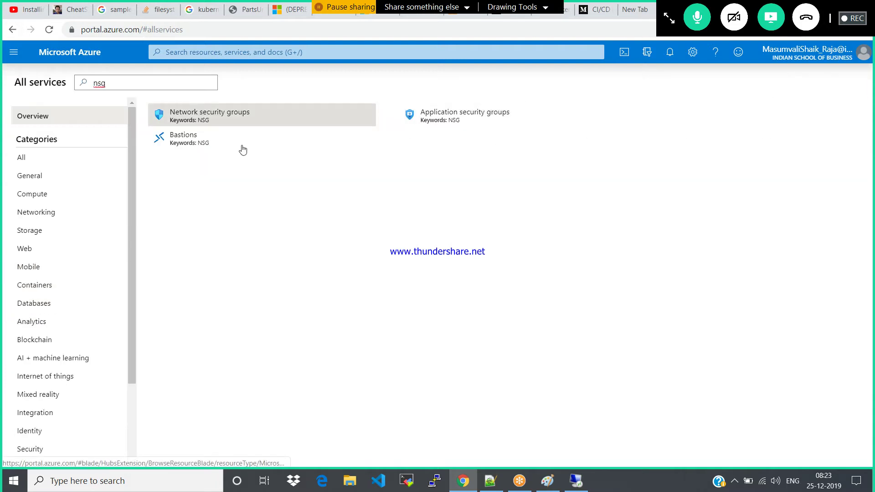
pyautogui.click(15, 54)
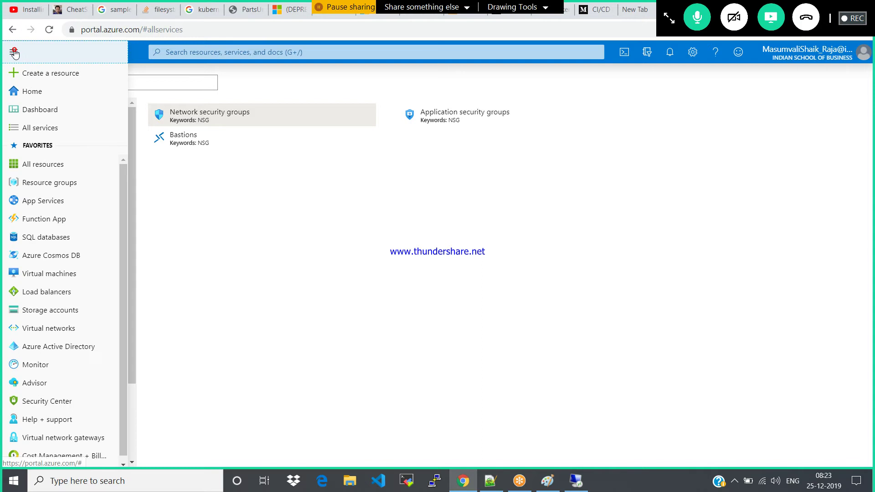
pyautogui.click(49, 328)
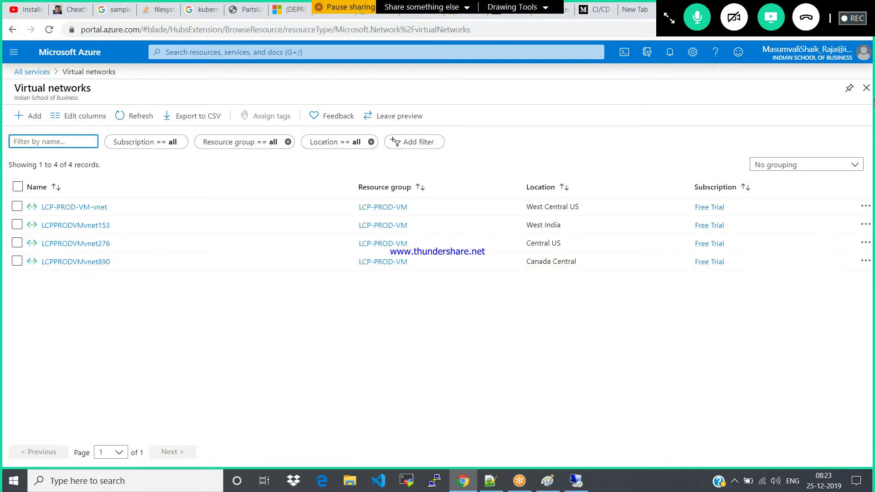
pyautogui.click(866, 88)
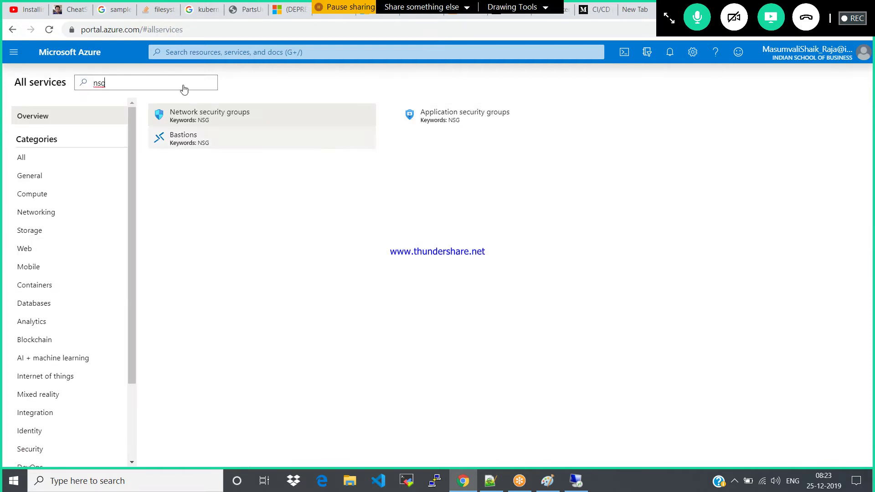
# - Clear the nsg search in all services and open the overview of the windows01 virtual machine
pyautogui.click(113, 79)
pyautogui.press('BackSpace')
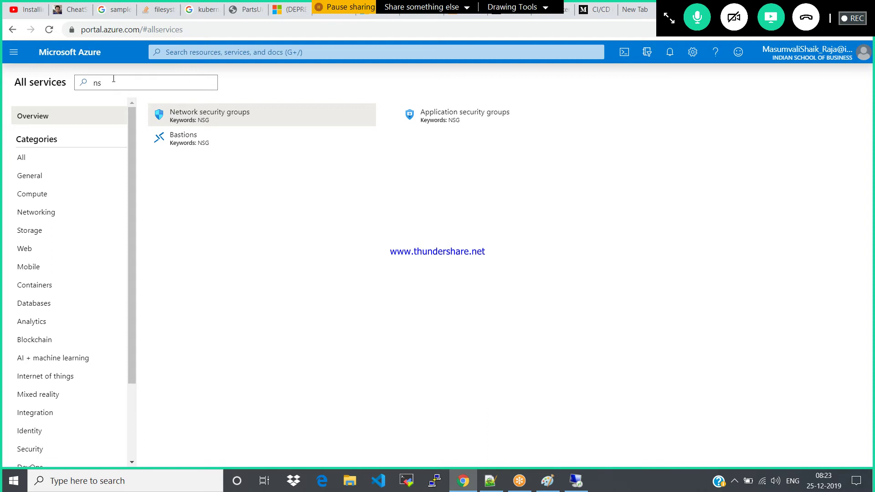
pyautogui.press('BackSpace')
pyautogui.press('BackSpace')
pyautogui.click(15, 54)
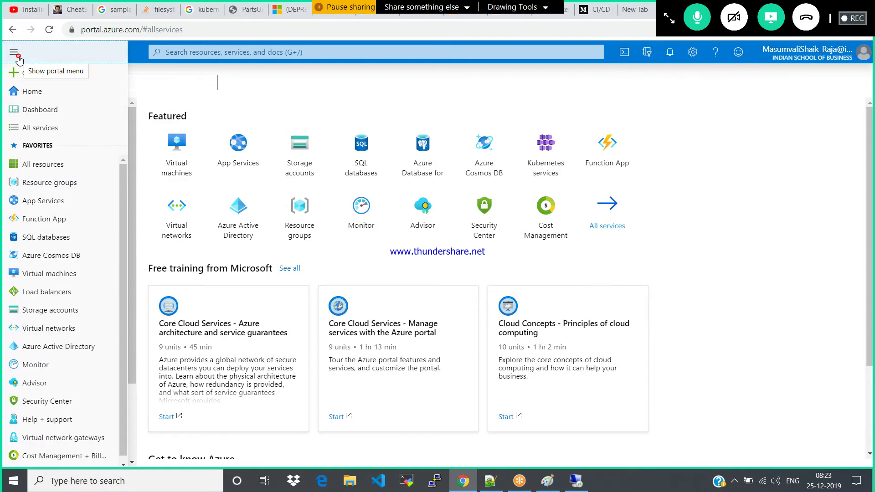
pyautogui.click(168, 147)
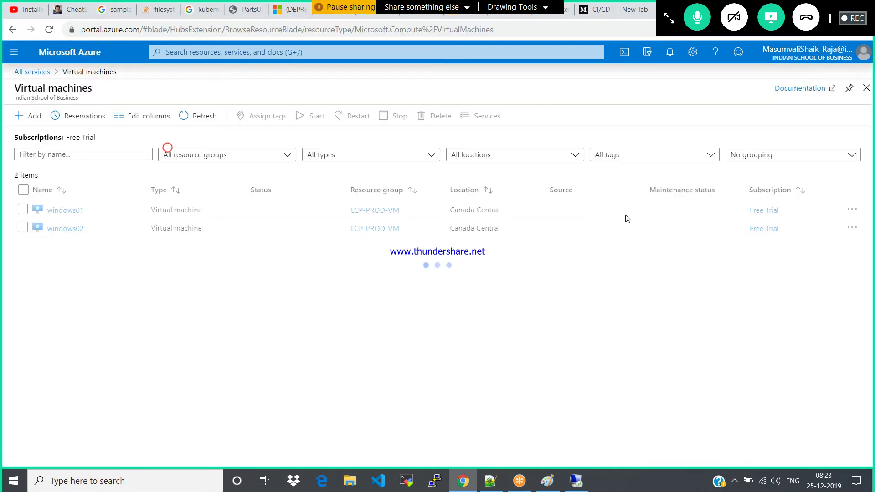
pyautogui.click(65, 210)
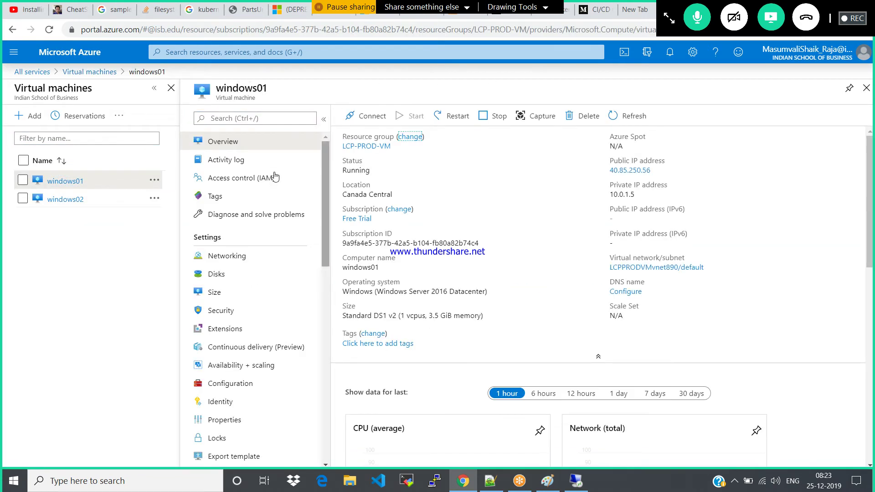
# - Open the default subnet of the virtual network LCPPRODVMvnet890
pyautogui.click(14, 52)
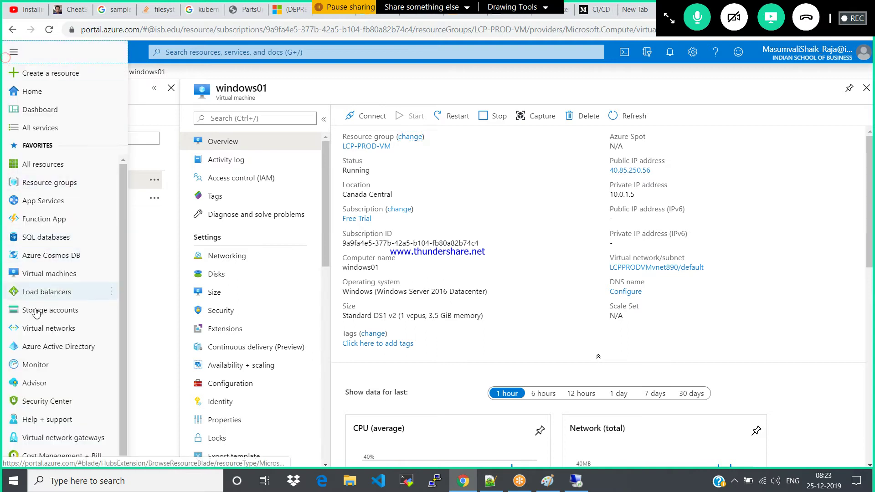
pyautogui.click(37, 327)
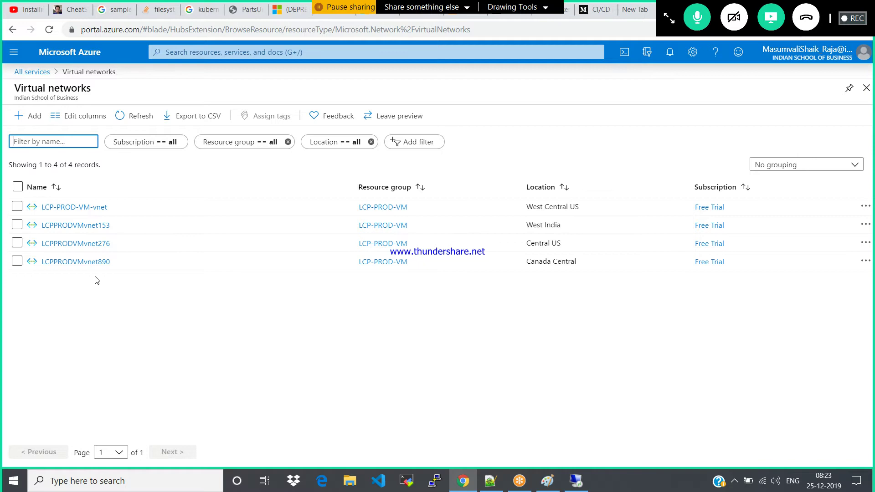
pyautogui.click(88, 262)
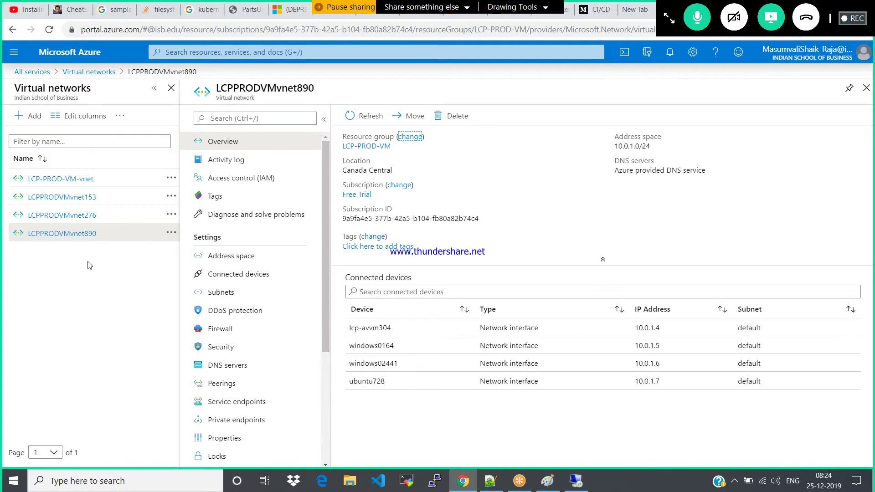
pyautogui.click(235, 293)
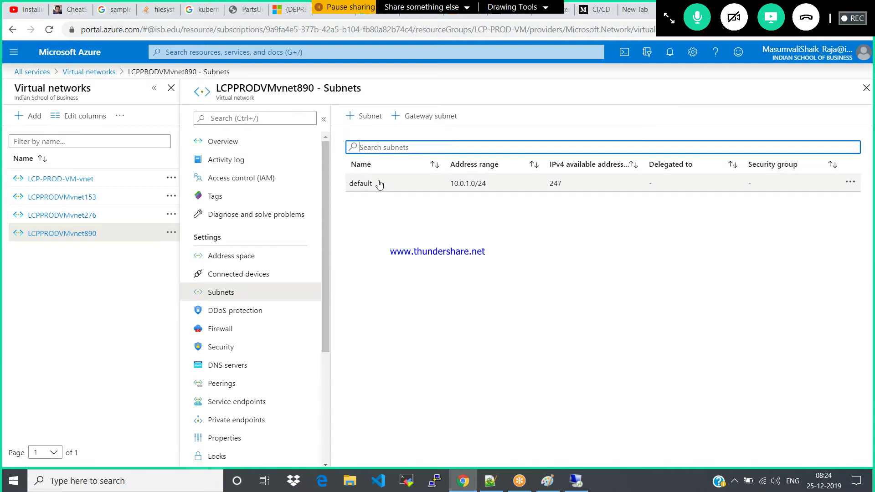
pyautogui.click(379, 184)
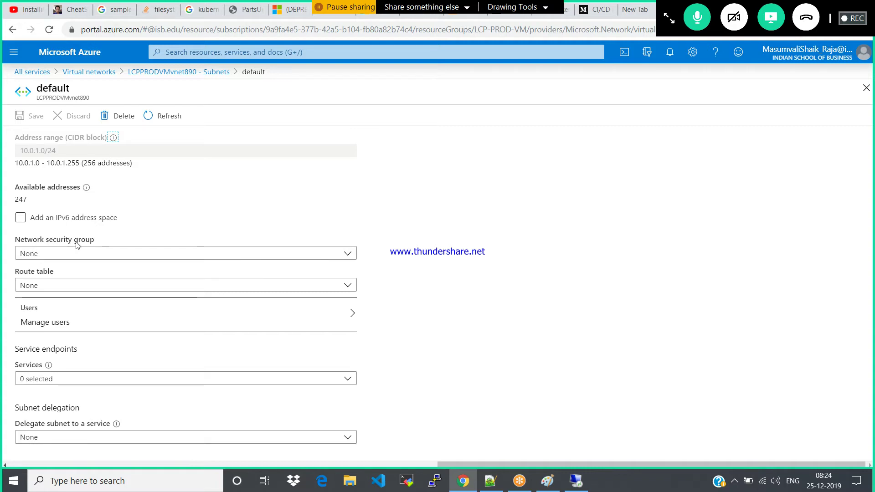
# - Assign the network security group lcp-nsg to the default subnet, save the change and close the subnet
pyautogui.click(81, 256)
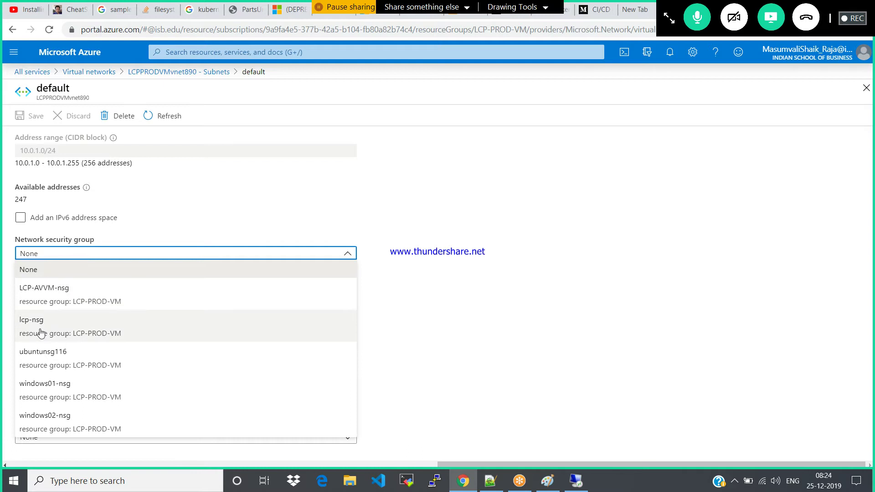
pyautogui.click(72, 329)
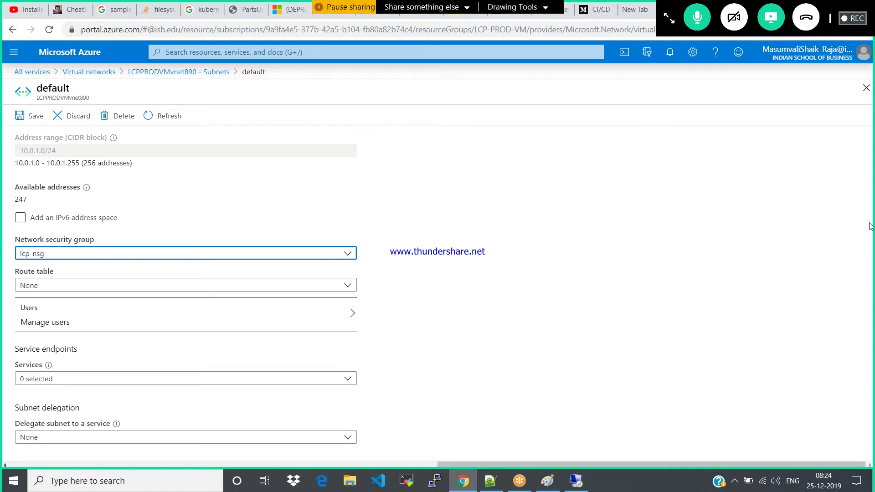
pyautogui.click(28, 115)
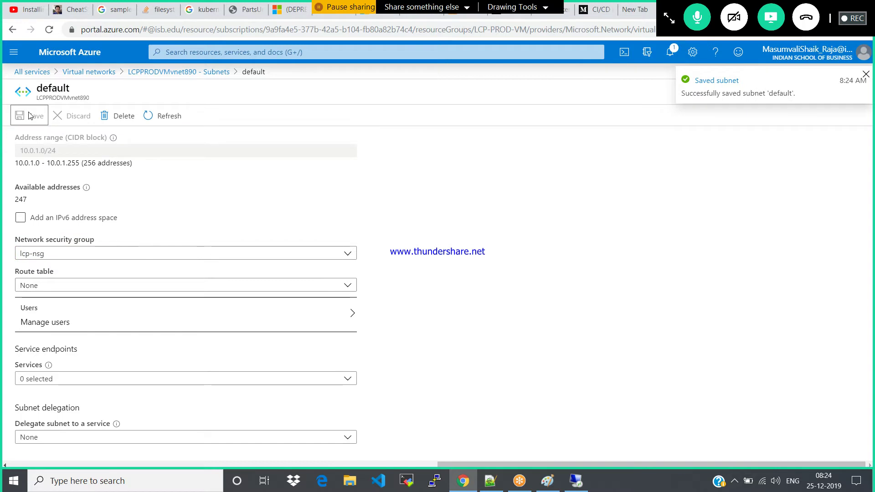
pyautogui.click(866, 74)
pyautogui.click(865, 89)
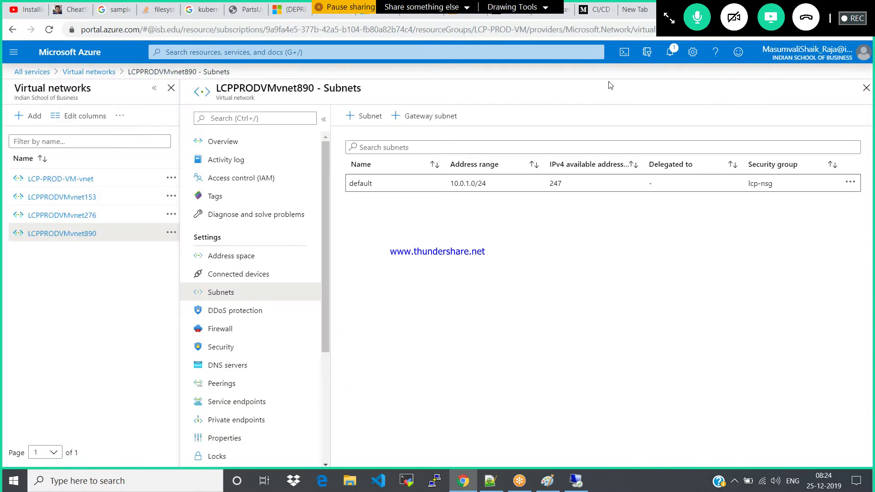
# - Leave the virtual networks and examine the inbound port rules in the networking settings of the windows01 virtual machine
pyautogui.click(866, 88)
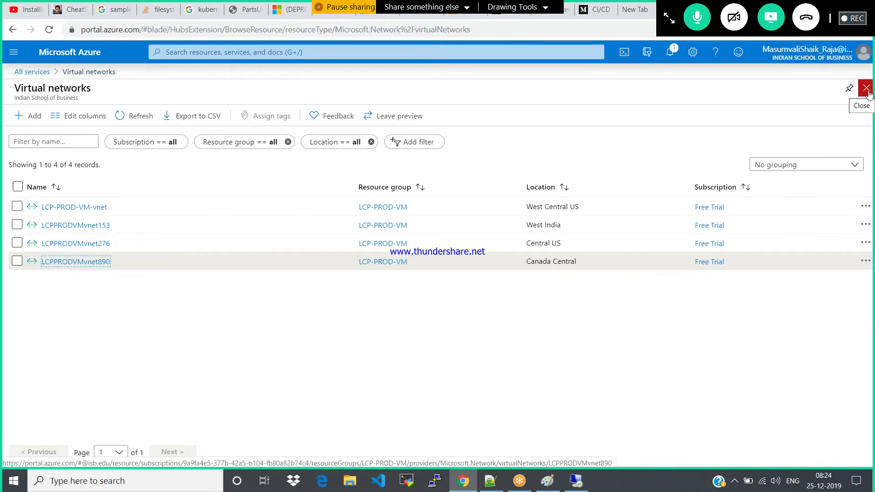
pyautogui.click(868, 91)
pyautogui.click(192, 177)
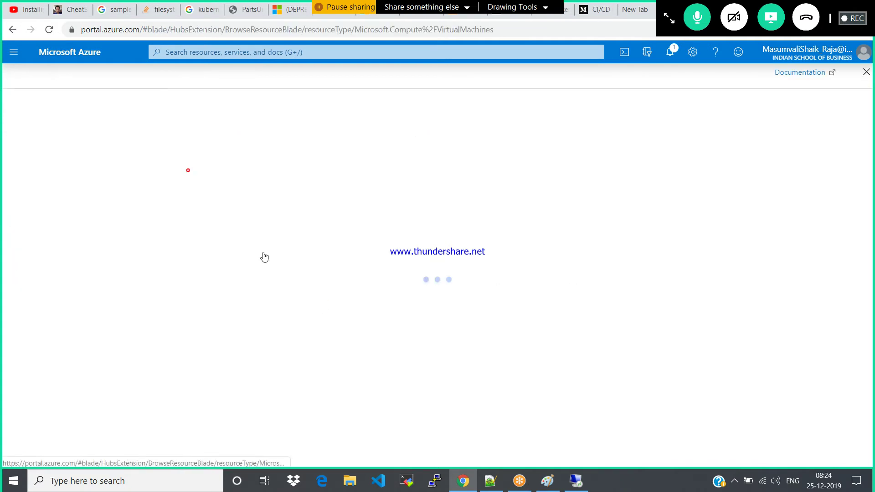
pyautogui.click(66, 210)
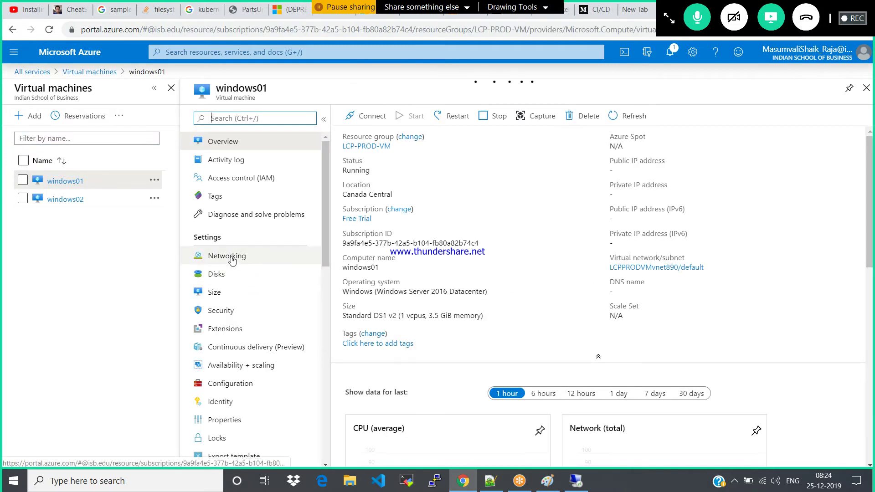
pyautogui.click(231, 256)
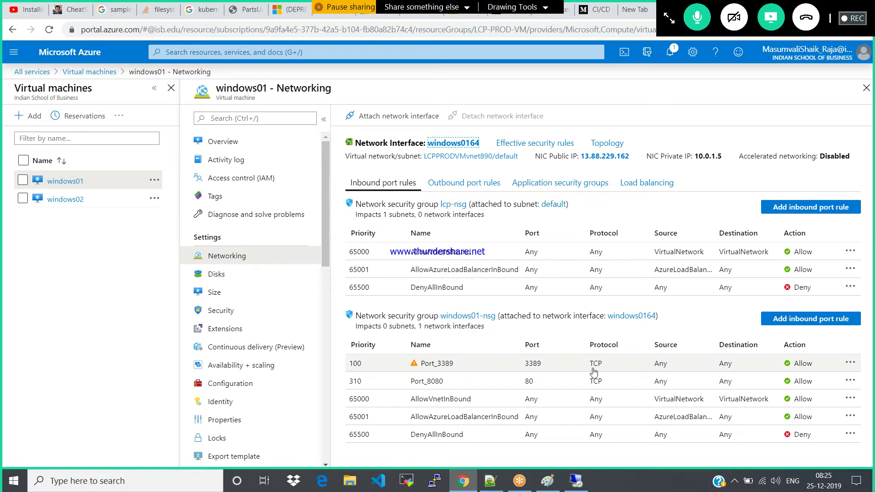
# - Try to delete the network security group windows01-nsg attached to the windows01 network interface, and return to the networking settings
pyautogui.click(476, 316)
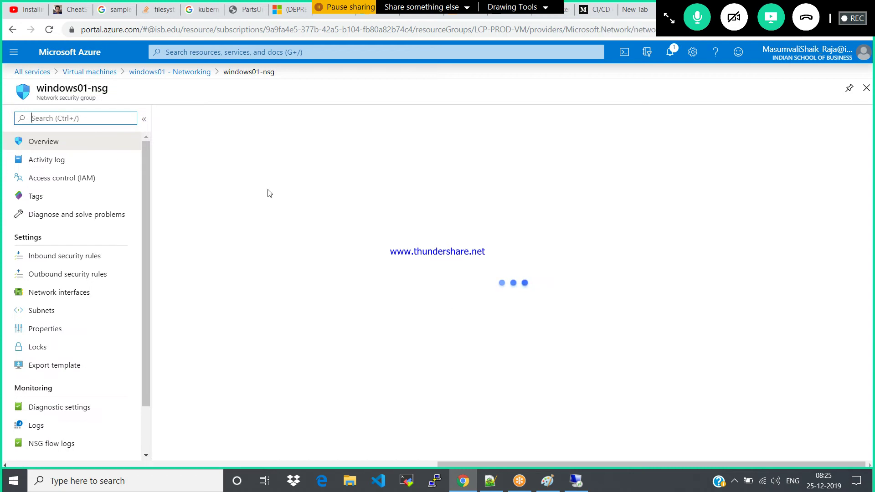
pyautogui.click(226, 116)
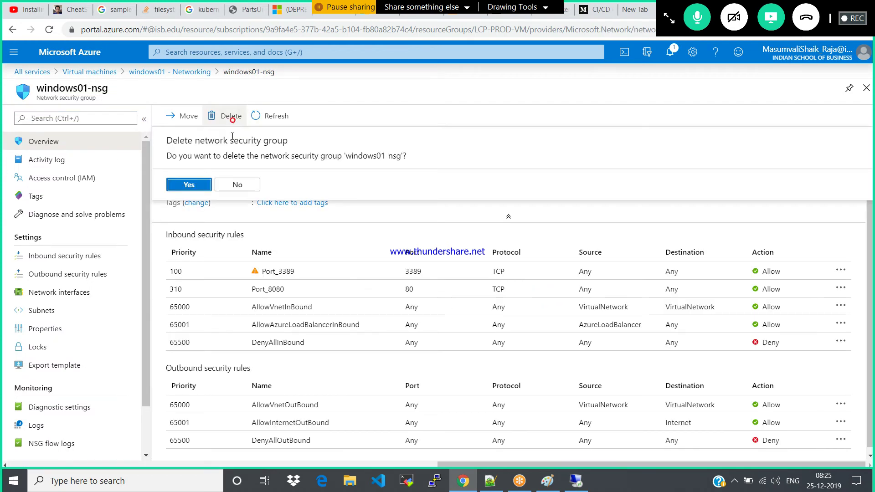
pyautogui.click(193, 182)
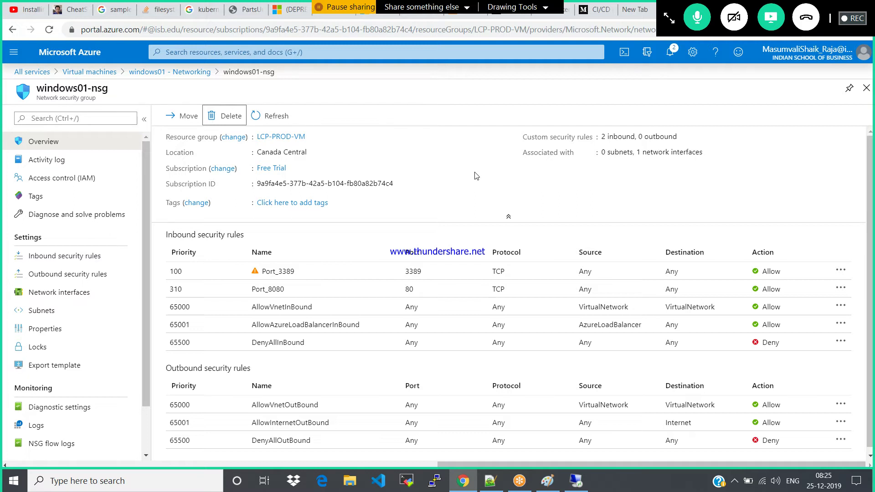
pyautogui.click(866, 88)
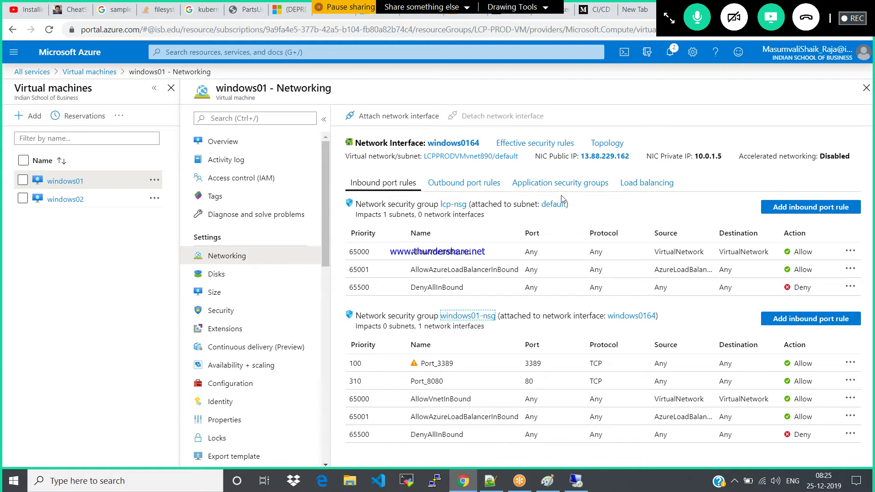
# - Look over the open Remote Desktop session and the virtual network diagram in Paint, ending back in the Azure portal
pyautogui.click(576, 481)
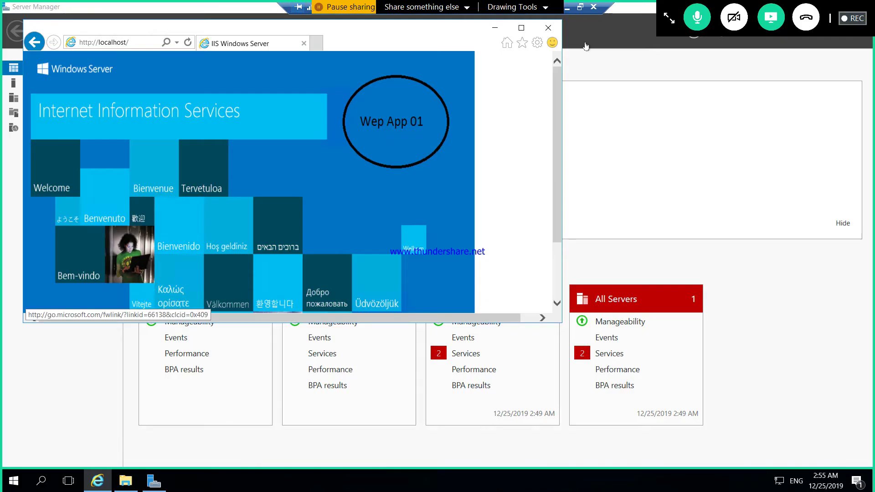
pyautogui.click(568, 7)
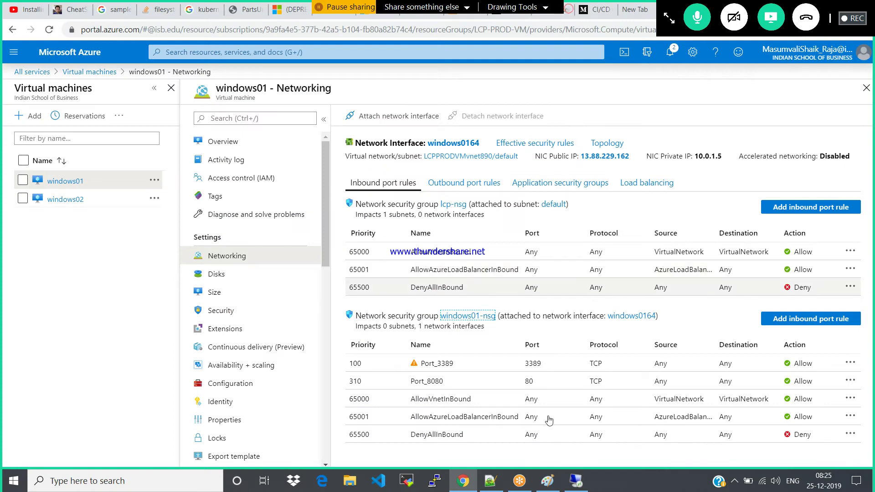
pyautogui.click(548, 481)
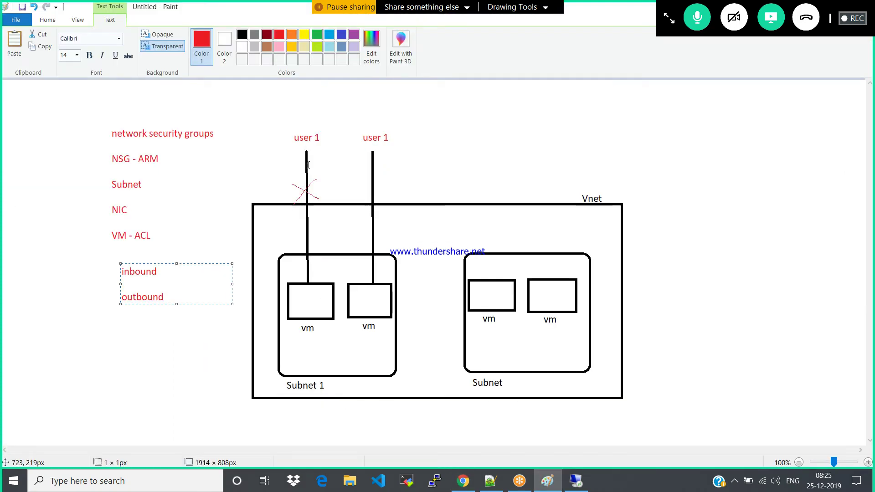
pyautogui.click(176, 391)
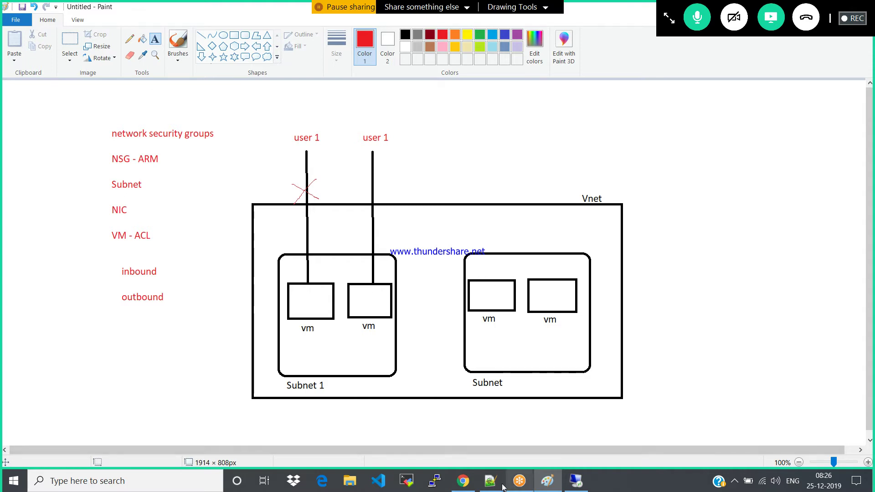
pyautogui.click(463, 481)
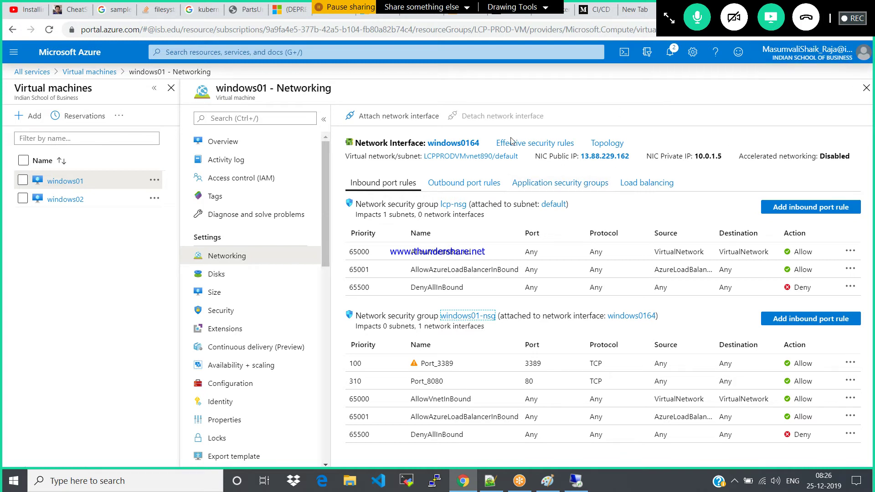
# - View the overview of the windows0164 network interface and return to all services
pyautogui.click(458, 144)
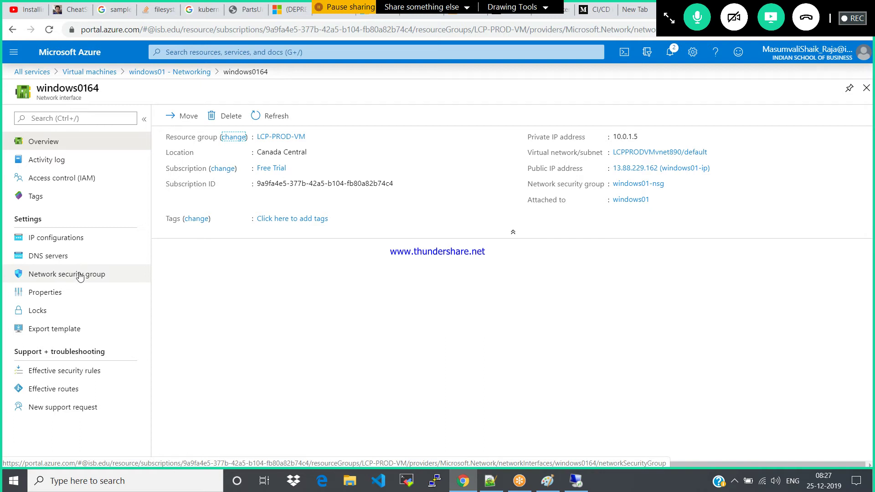
pyautogui.click(866, 89)
pyautogui.click(860, 89)
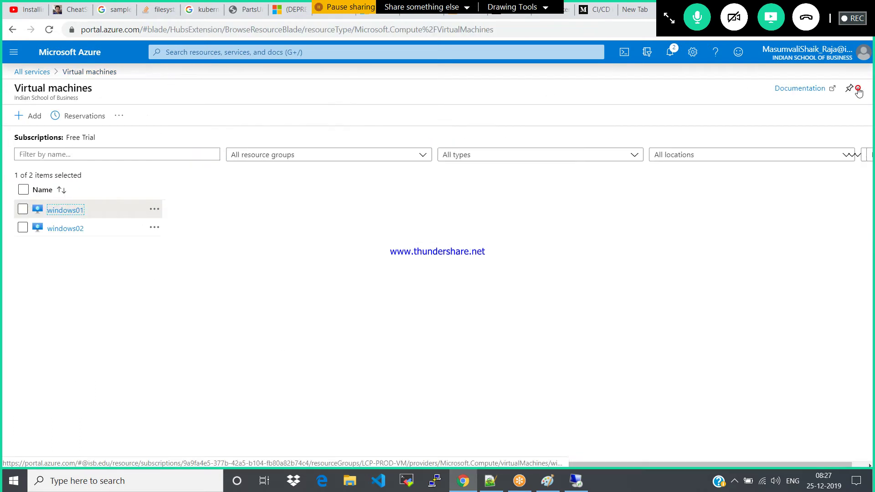
pyautogui.click(859, 90)
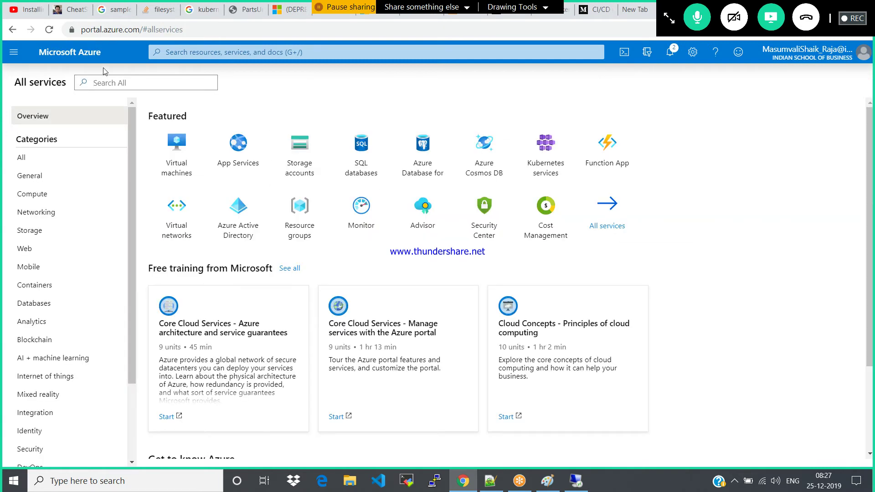
pyautogui.click(124, 82)
pyautogui.write('nic')
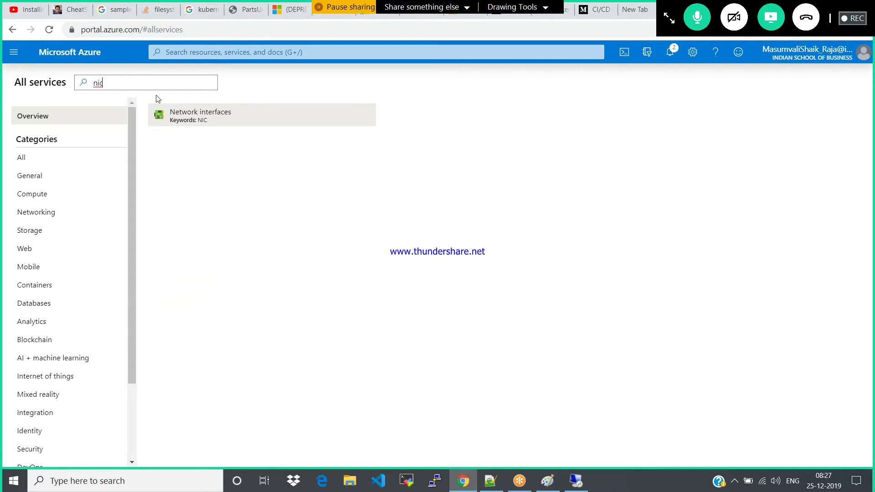
pyautogui.press('BackSpace')
pyautogui.press('BackSpace')
pyautogui.press('BackSpace')
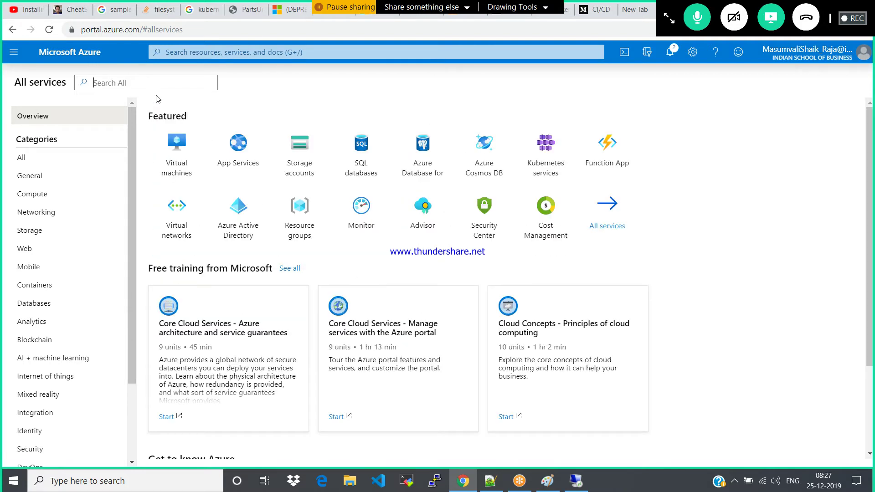
# - Search all services for nsg and open the network interfaces of the lcp-nsg network security group
pyautogui.write('nsg')
pyautogui.click(188, 115)
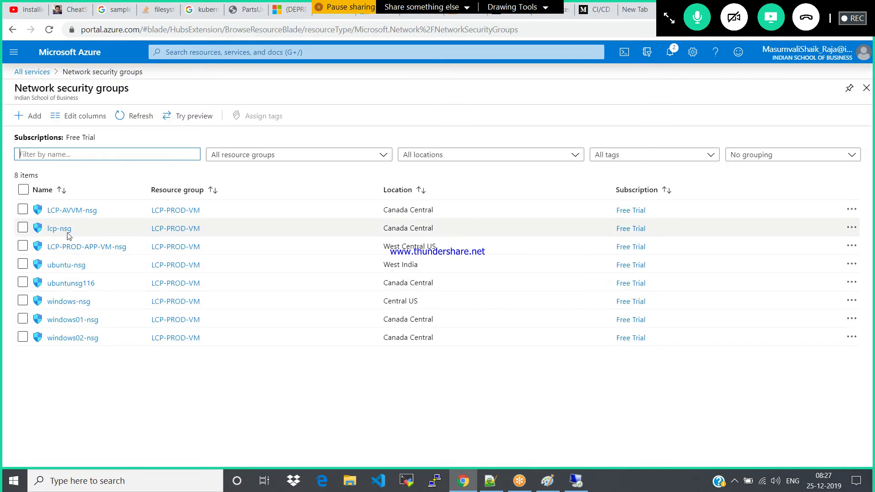
pyautogui.click(67, 229)
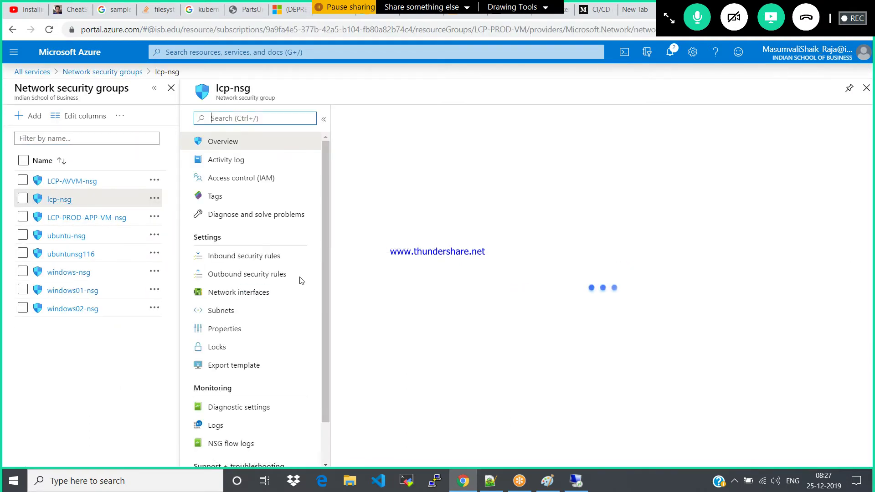
pyautogui.click(252, 293)
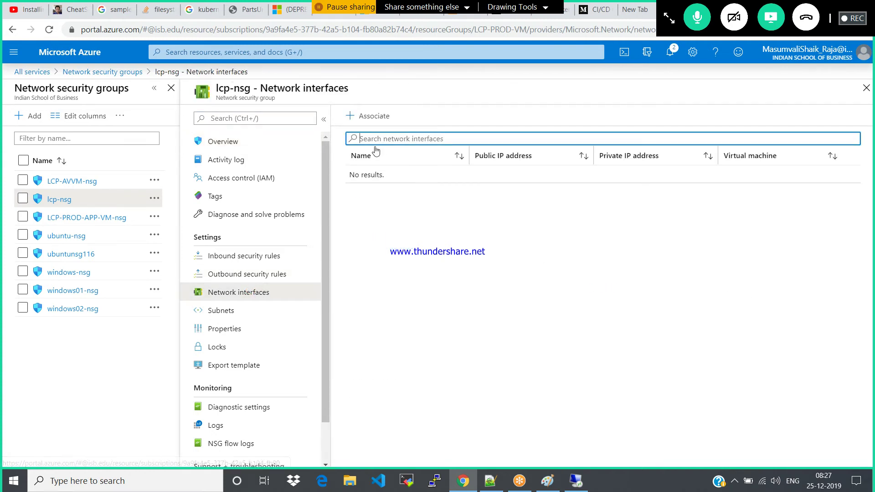
# - Examine the Canada Central network interfaces offered for association with lcp-nsg, and close the list without associating one
pyautogui.click(370, 117)
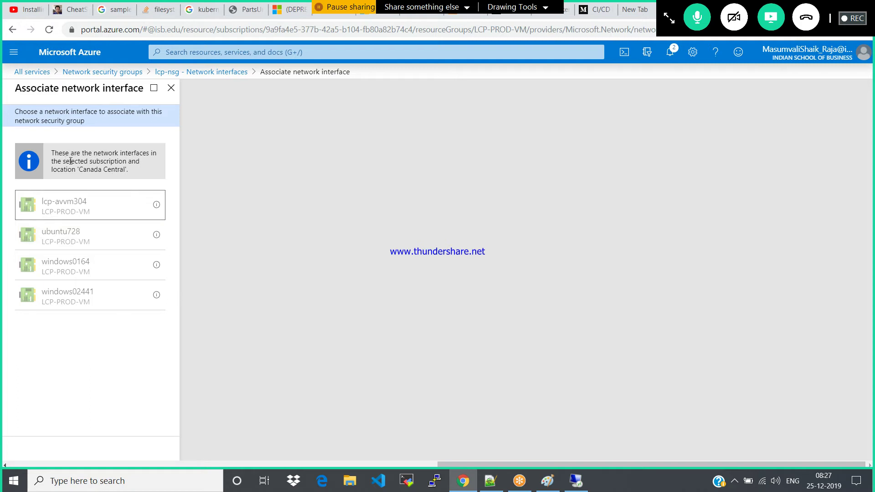
pyautogui.doubleClick(107, 169)
pyautogui.click(84, 161)
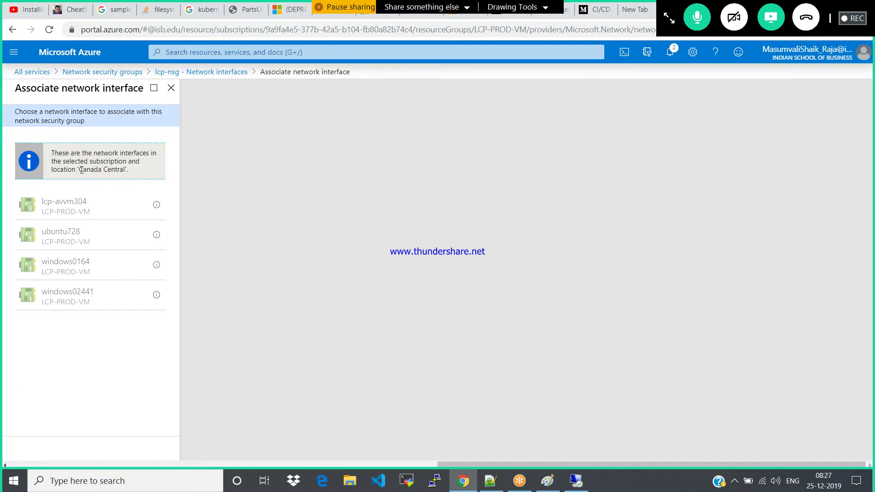
pyautogui.moveTo(79, 170); pyautogui.dragTo(124, 170)
pyautogui.click(123, 170)
pyautogui.click(171, 88)
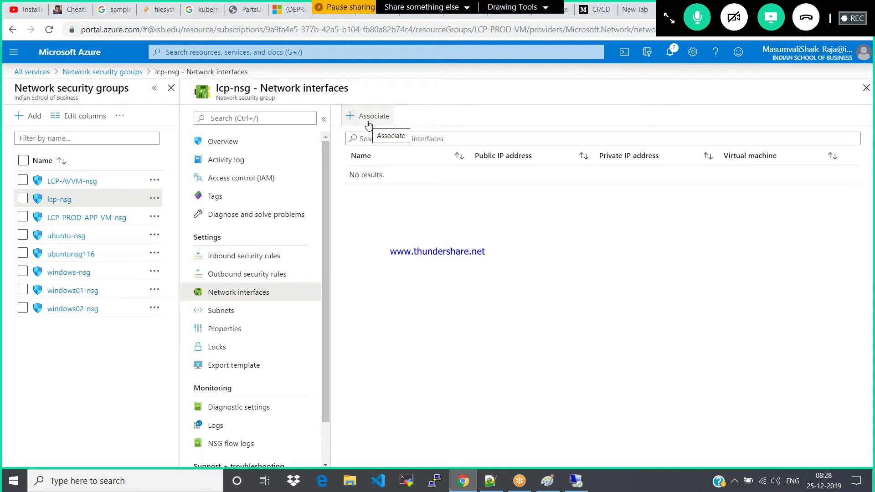
# - Leave the lcp-nsg page, switch to Paint and add the text "1. how do you protect your RDP port from hijacking." above the diagram's right side
pyautogui.click(866, 88)
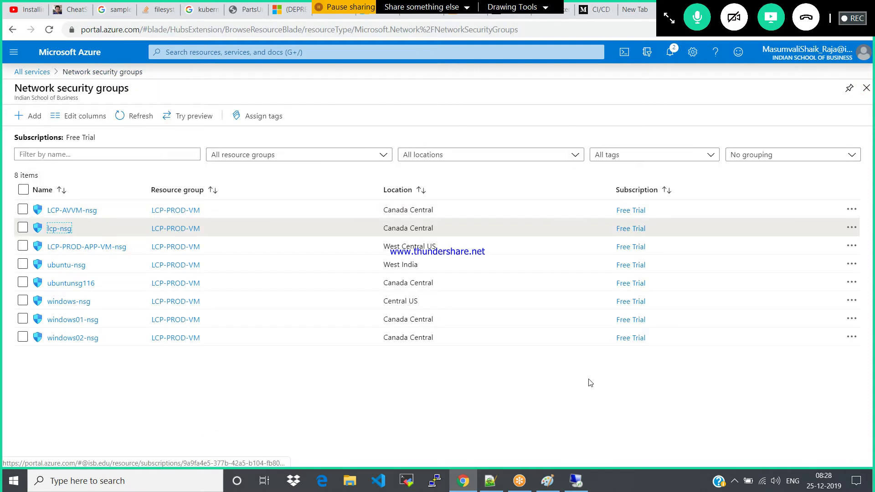
pyautogui.click(547, 481)
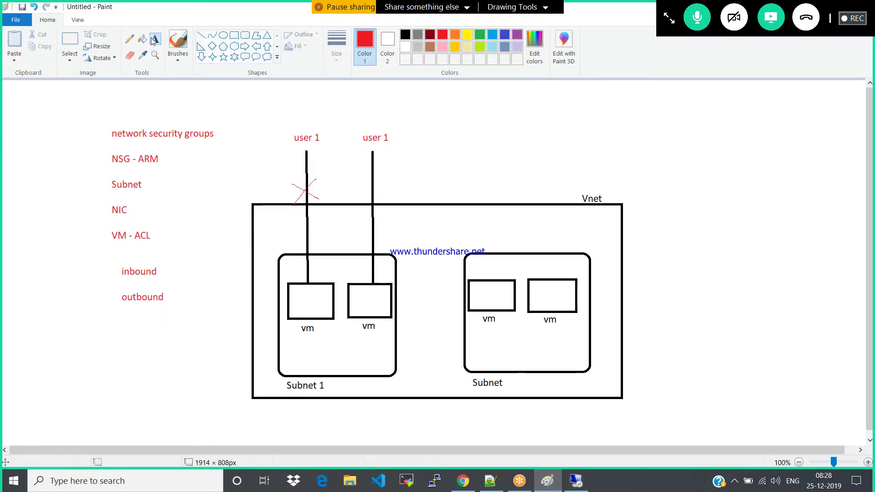
pyautogui.click(588, 112)
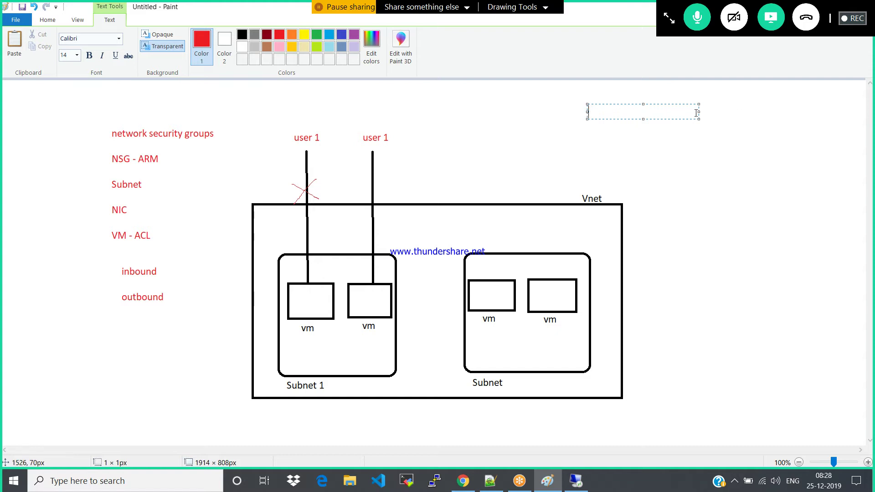
pyautogui.moveTo(699, 113); pyautogui.dragTo(841, 104)
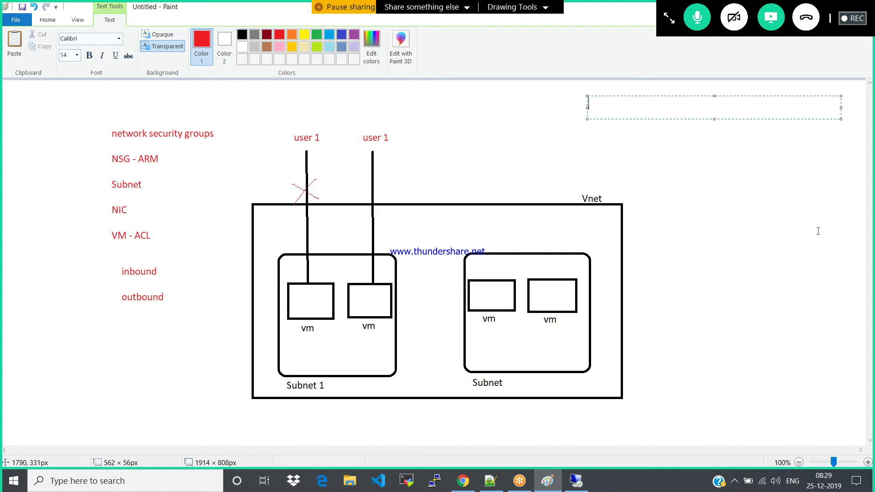
pyautogui.write('1. h')
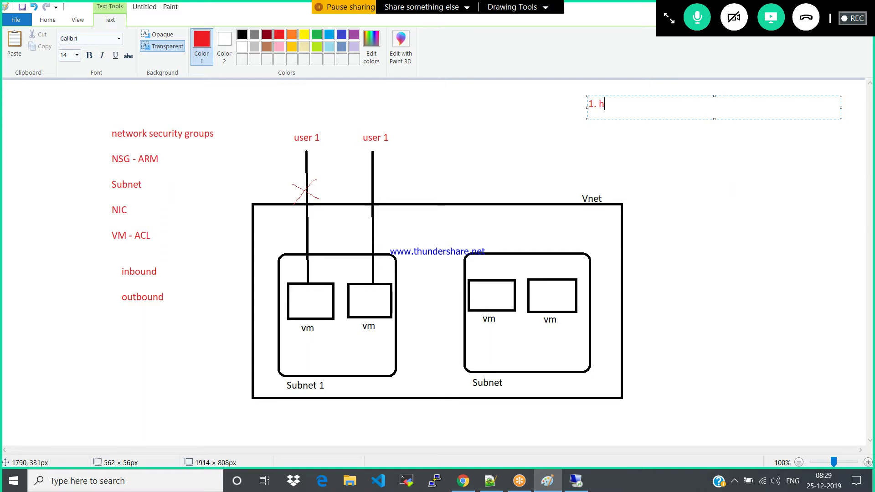
pyautogui.write('ow do you pro')
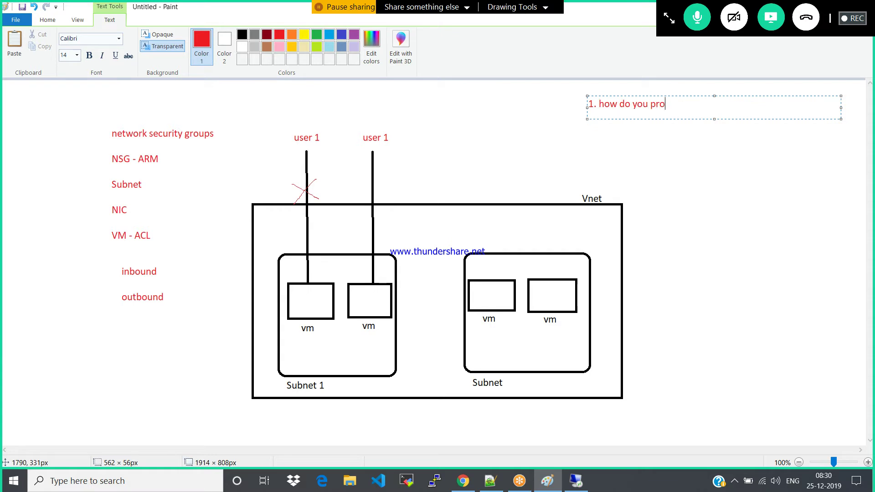
pyautogui.write('tect your RDP port')
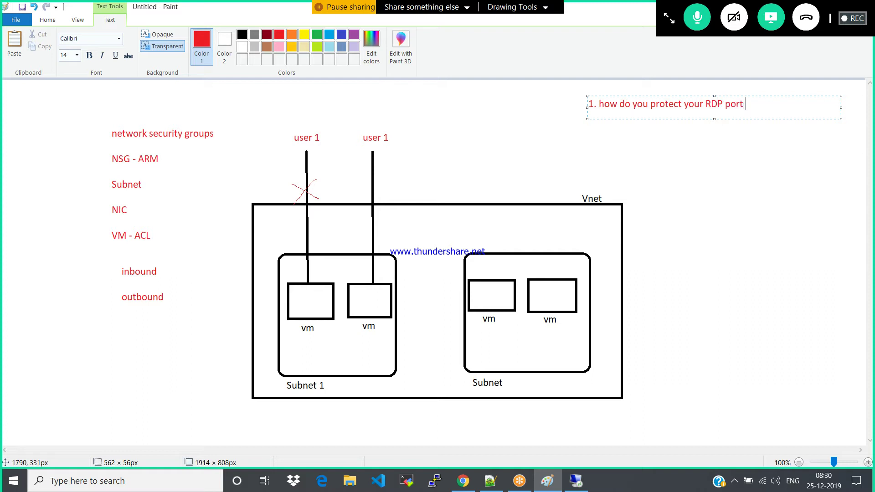
pyautogui.write(' from hijacking')
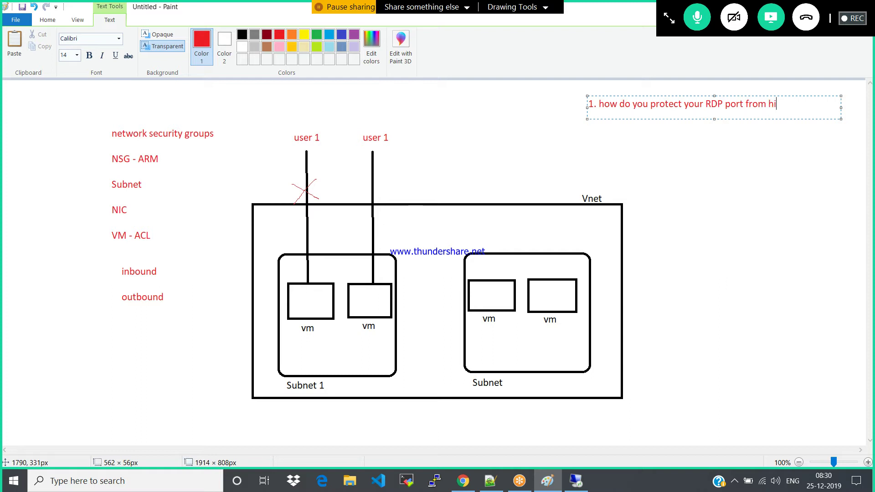
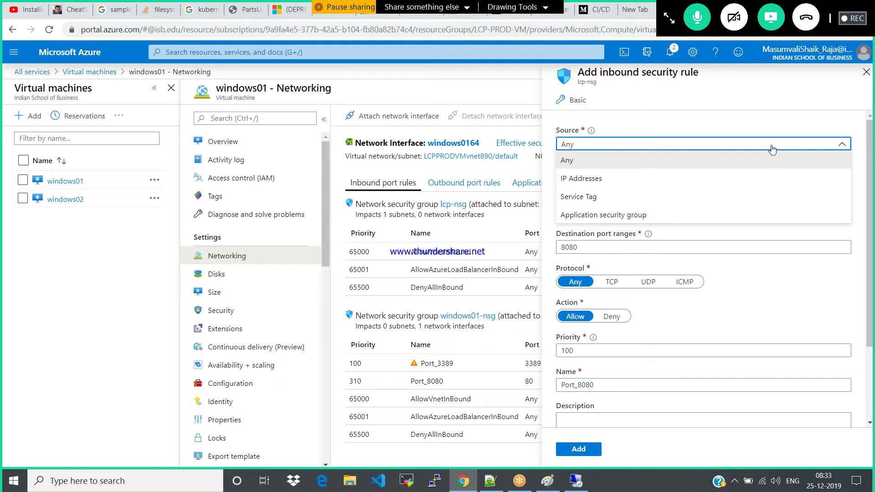
# - Set the source of the new lcp-nsg inbound security rule to IP Addresses with the address 192.168.10.20
pyautogui.click(614, 176)
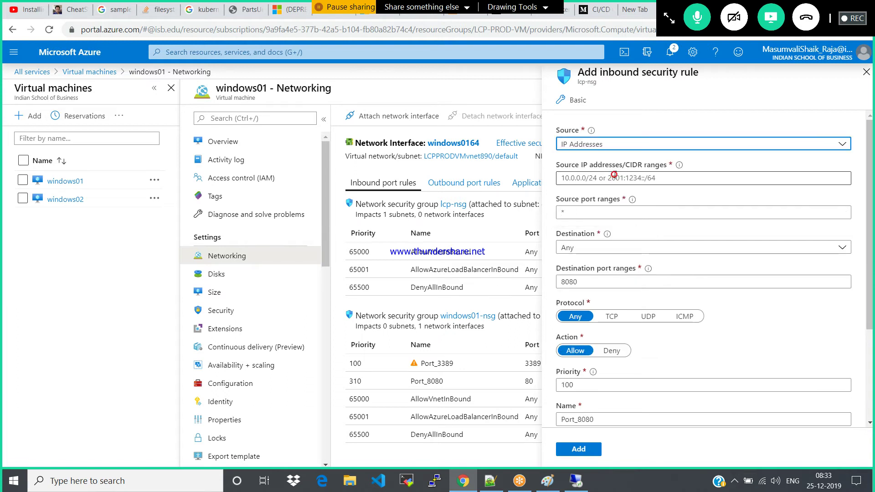
pyautogui.click(615, 178)
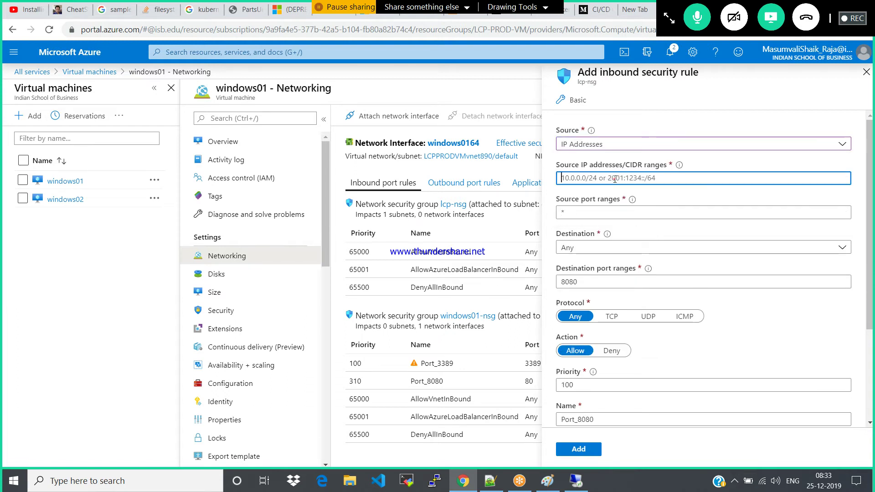
pyautogui.write('192.168.10.2')
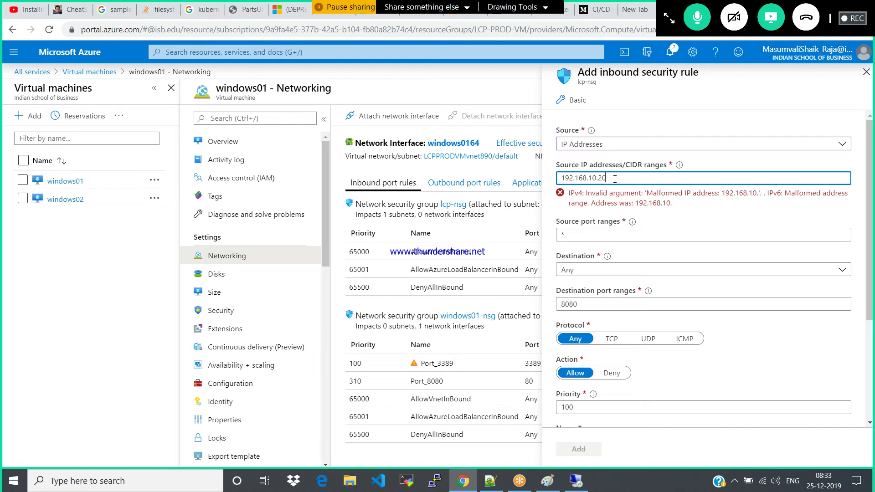
pyautogui.write('0')
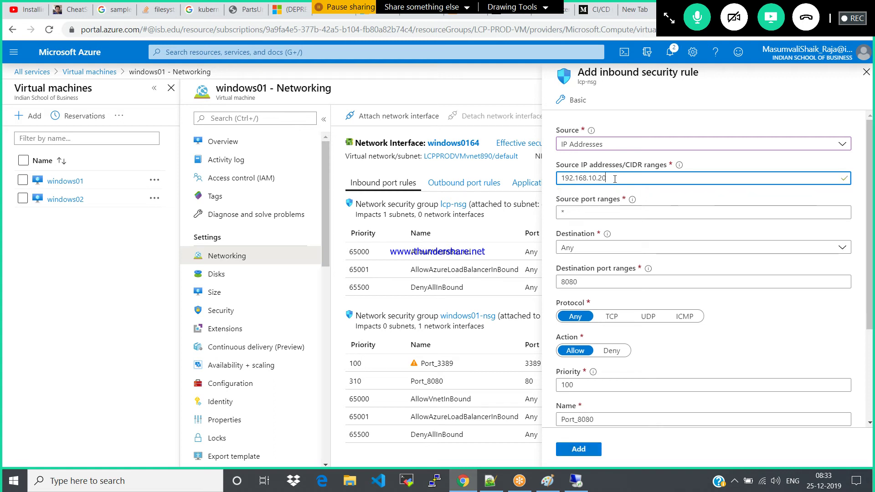
pyautogui.write('/*')
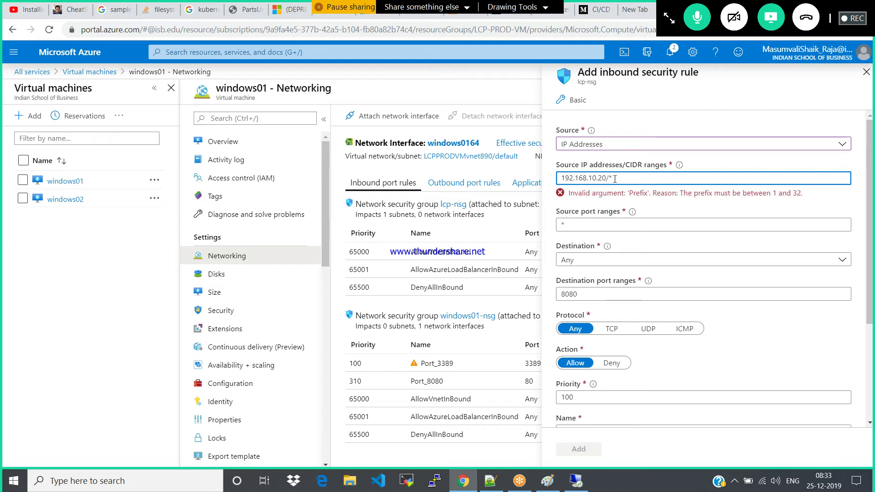
pyautogui.press('BackSpace')
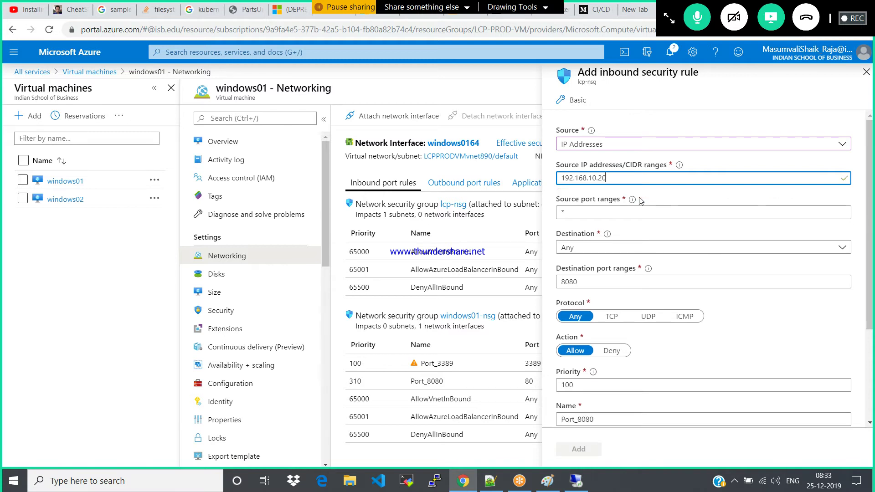
pyautogui.click(653, 197)
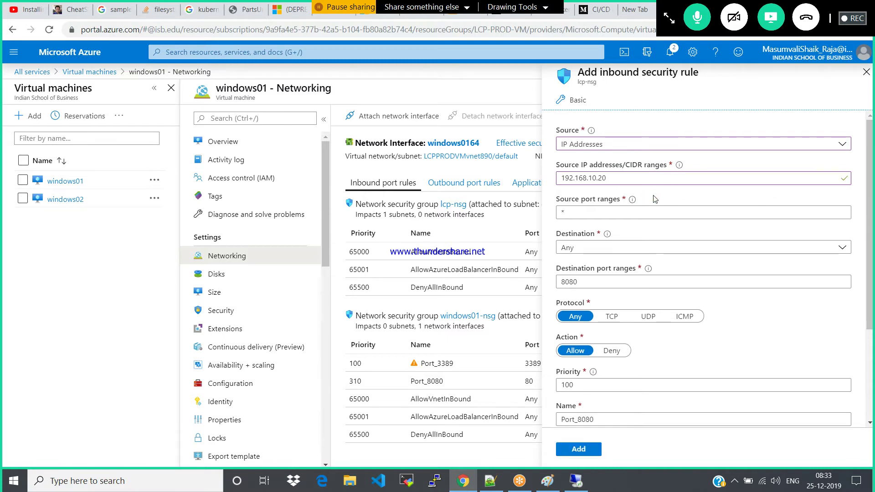
# - Set the inbound rule's source port range to 1433
pyautogui.doubleClick(614, 209)
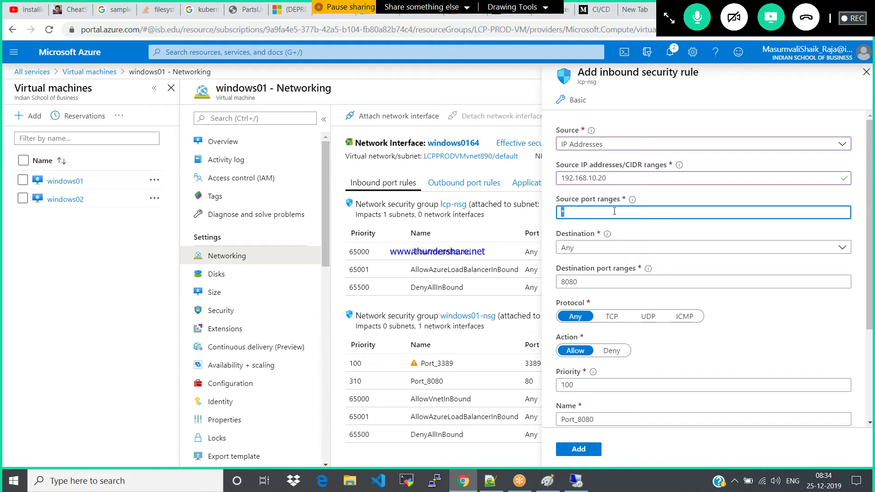
pyautogui.write('1433')
pyautogui.click(632, 233)
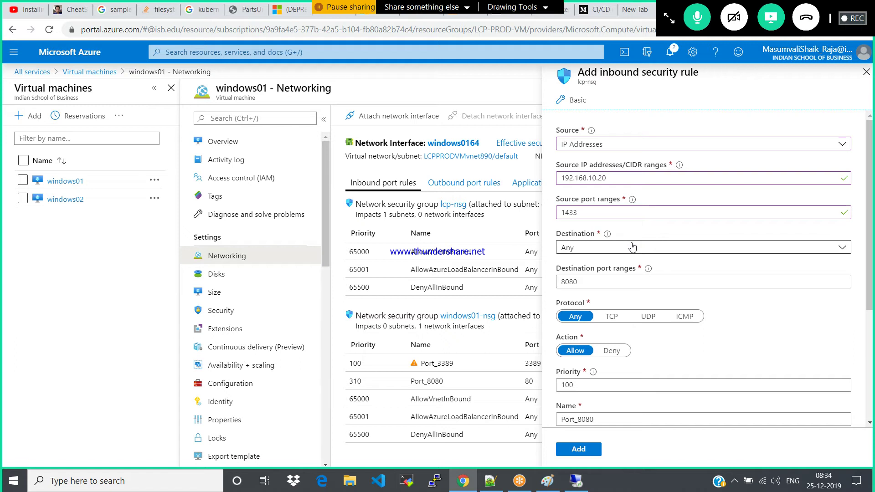
# - Set the rule's destination to IP Addresses with the address 10.10.0.4 and its destination port range to 1433
pyautogui.click(632, 247)
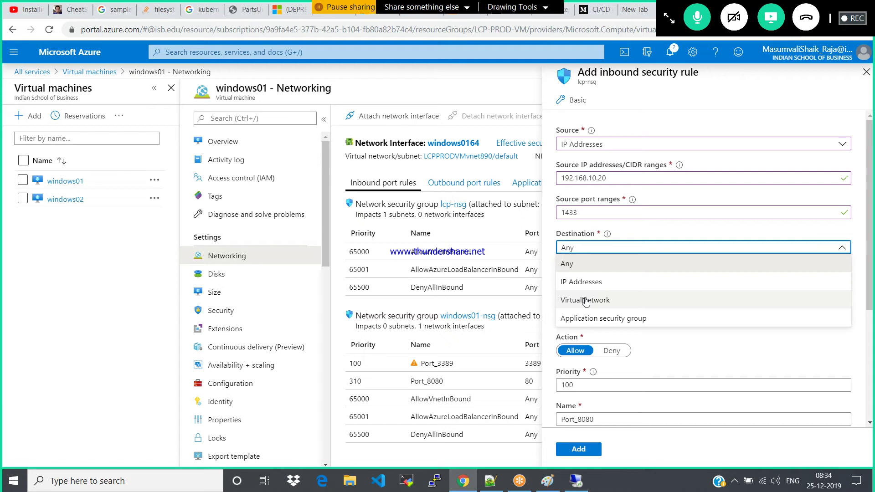
pyautogui.click(586, 302)
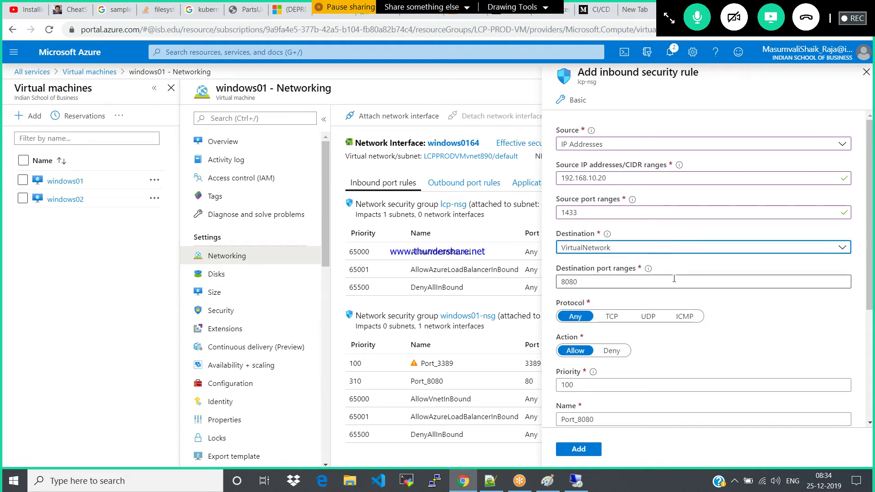
pyautogui.click(653, 248)
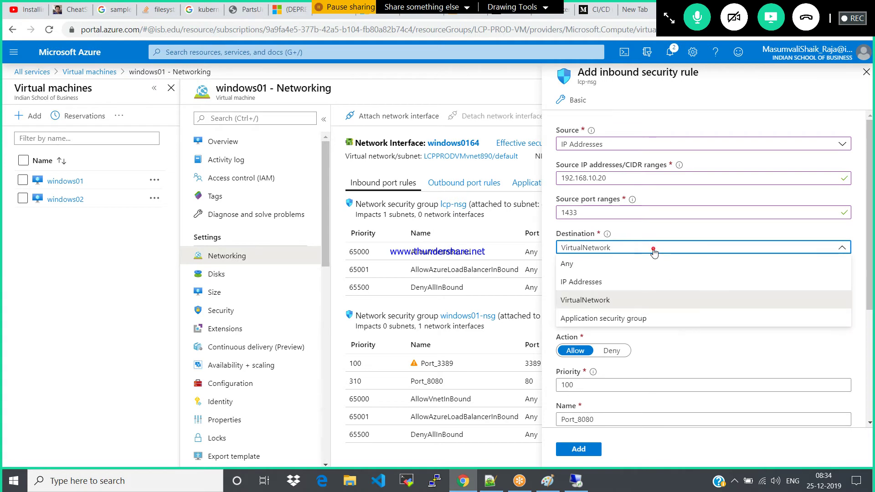
pyautogui.click(581, 282)
pyautogui.click(612, 282)
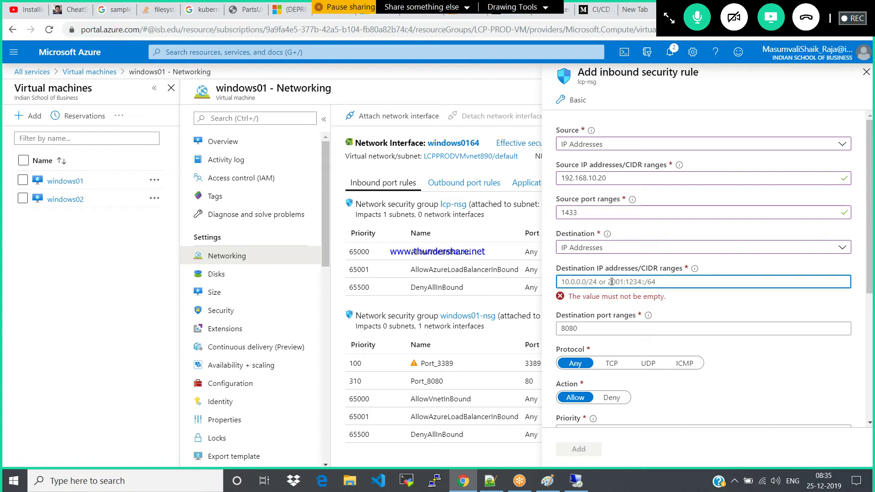
pyautogui.write('10.10.0.4')
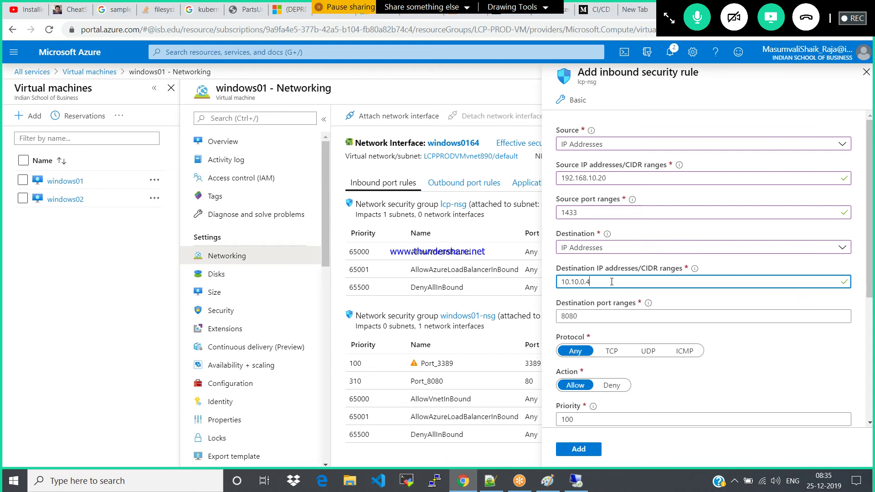
pyautogui.doubleClick(621, 316)
pyautogui.write('1433')
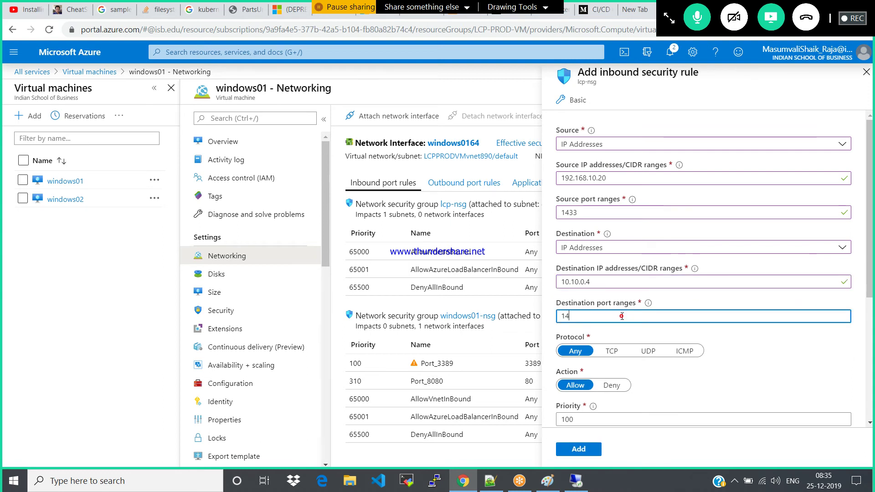
pyautogui.click(783, 368)
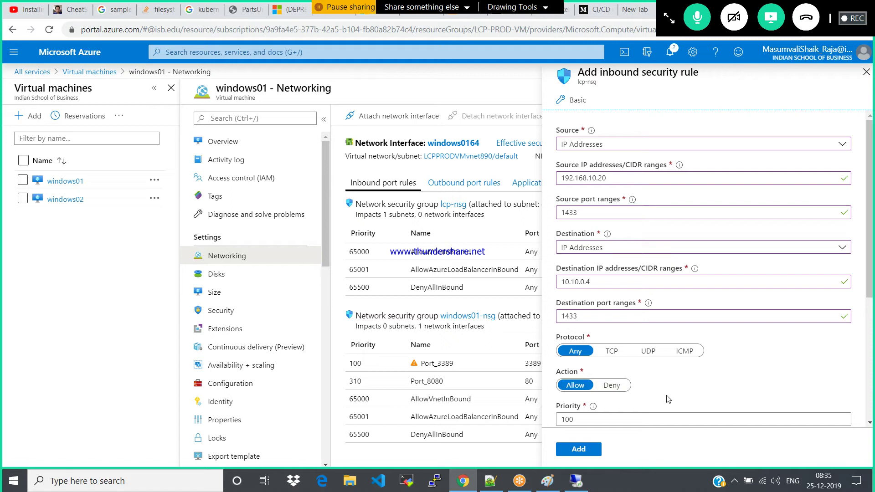
# - Name the inbound rule Port1433 with the action Allow and add it to lcp-nsg
pyautogui.click(623, 387)
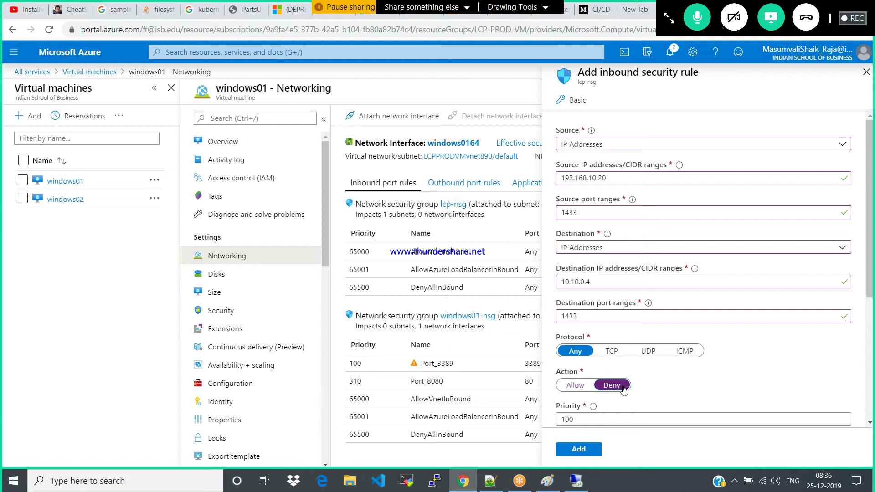
pyautogui.click(574, 386)
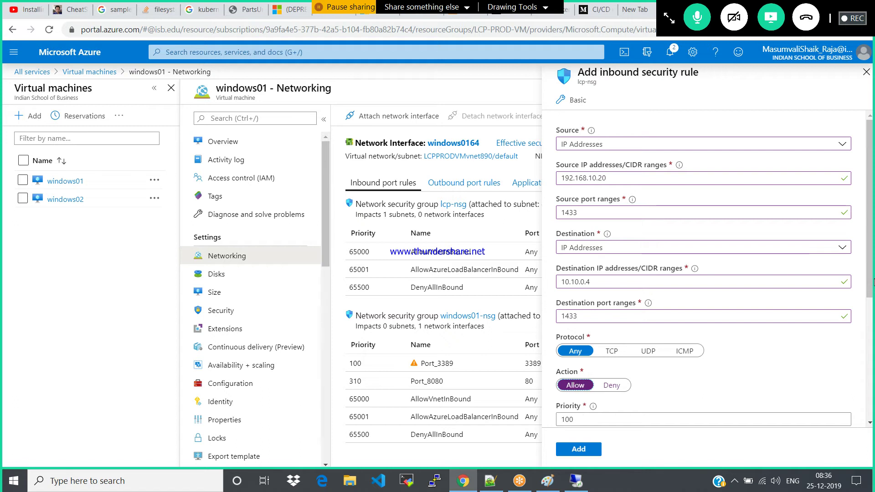
pyautogui.moveTo(871, 292); pyautogui.dragTo(869, 398)
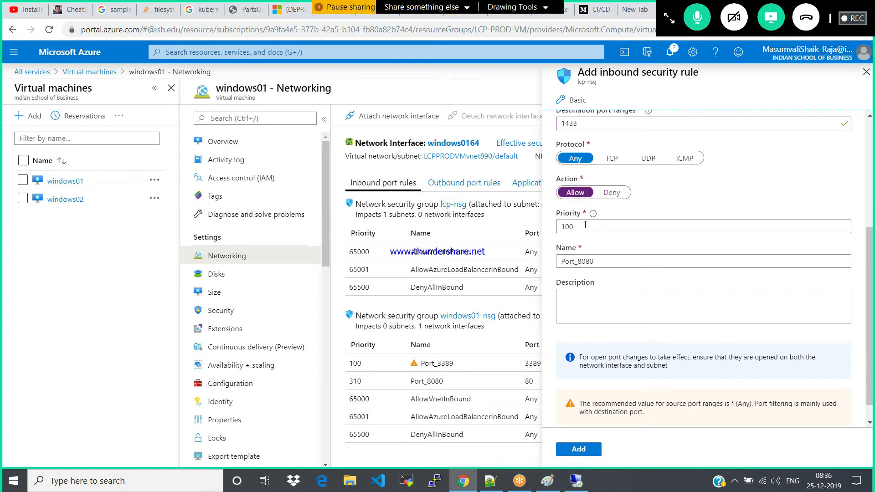
pyautogui.click(599, 261)
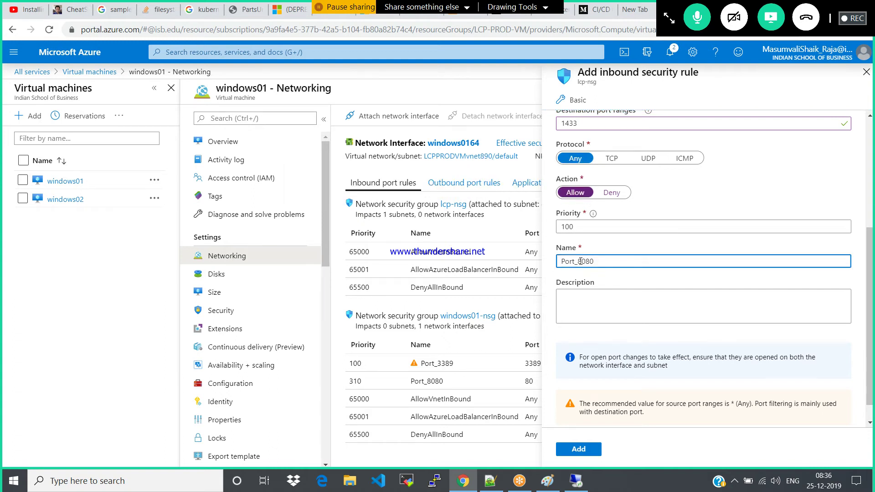
pyautogui.moveTo(575, 261); pyautogui.dragTo(633, 262)
pyautogui.press('BackSpace')
pyautogui.write('1433')
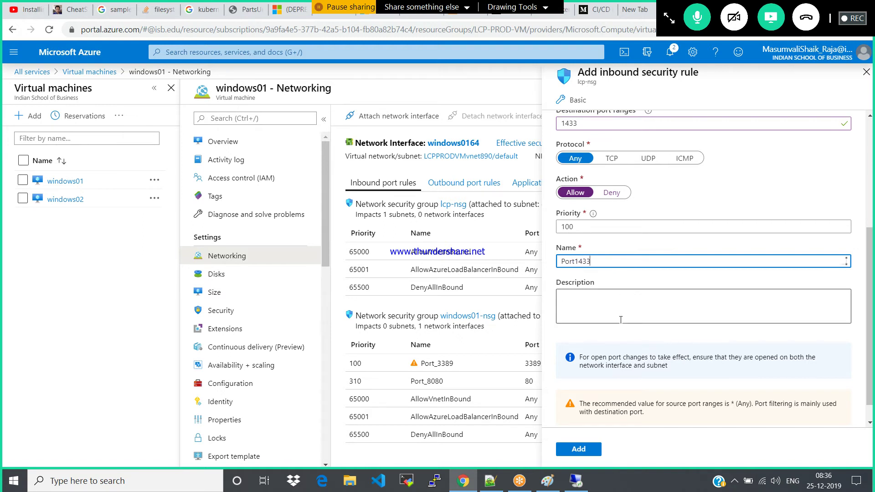
pyautogui.click(618, 339)
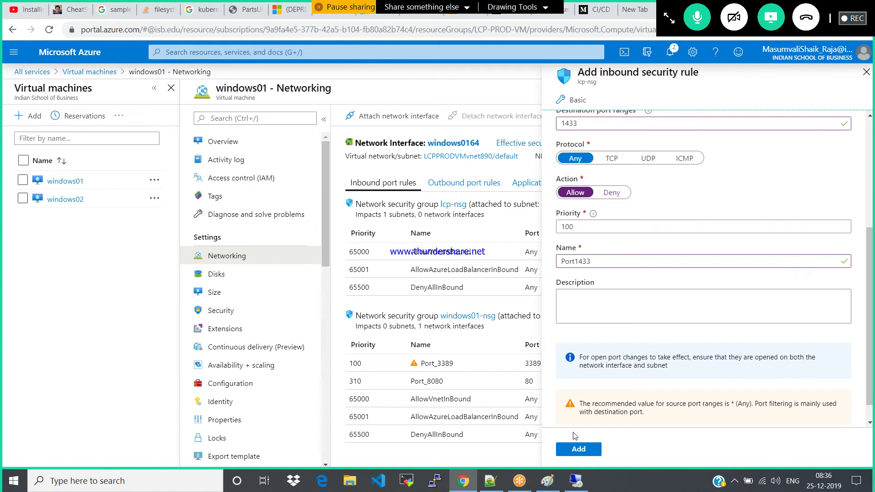
pyautogui.click(575, 449)
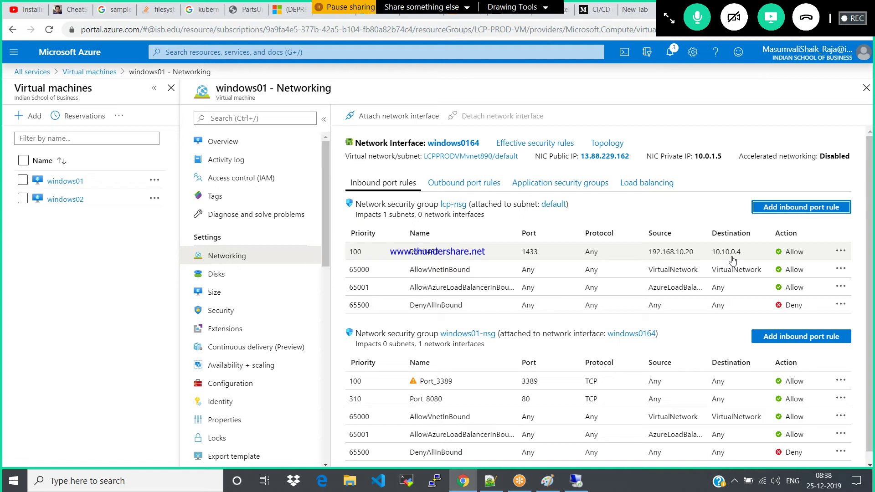
# - Switch to Paint and delete the network diagram and its notes, keeping only the RDP port question
pyautogui.click(548, 481)
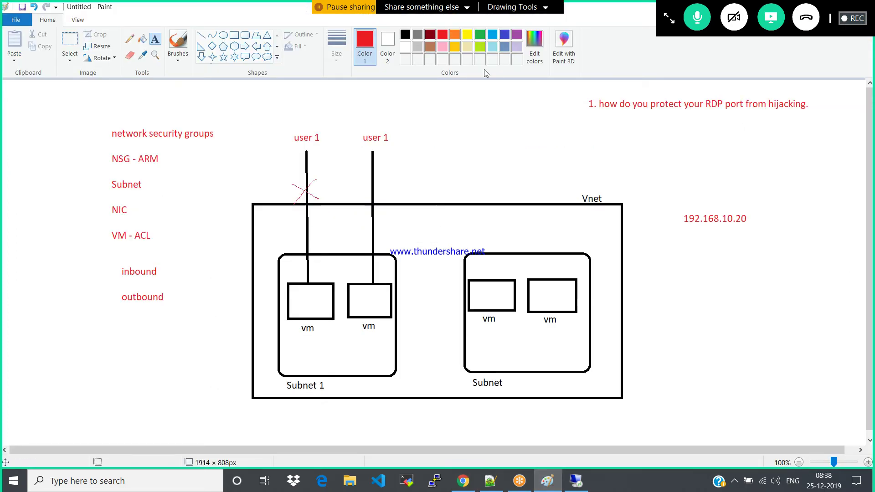
pyautogui.click(70, 40)
pyautogui.moveTo(91, 119); pyautogui.dragTo(770, 415)
pyautogui.press('Delete')
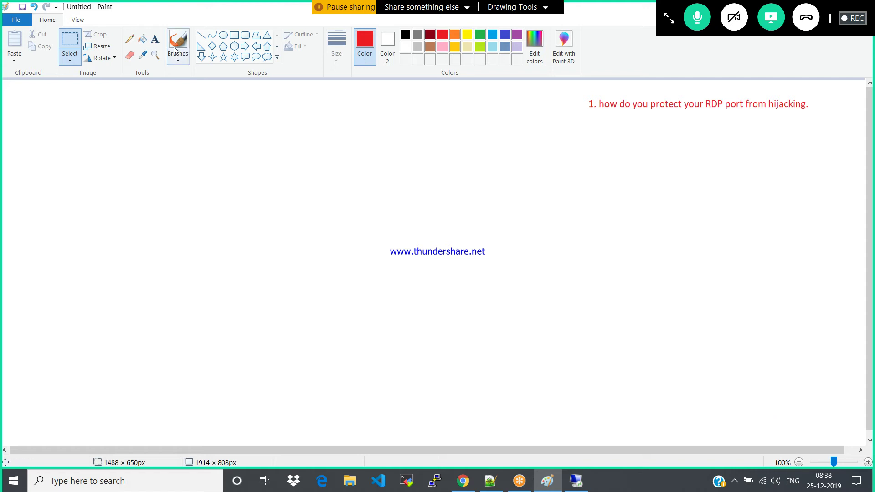
pyautogui.click(155, 39)
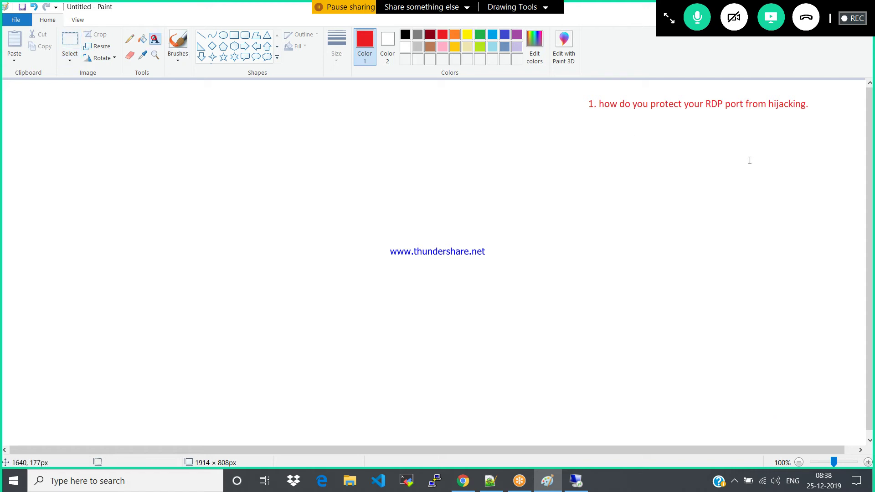
# - Start a second text note with the number "2." below the RDP question and widen its text box to match the question
pyautogui.click(589, 126)
pyautogui.write('2.')
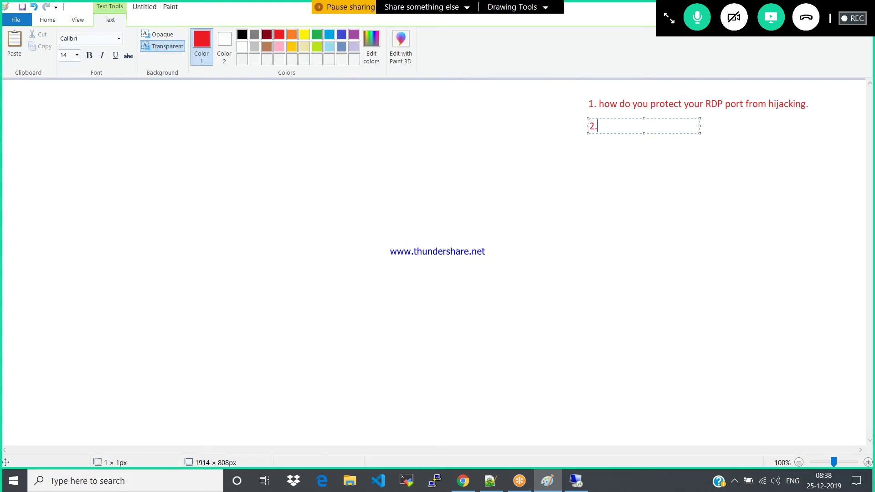
pyautogui.moveTo(700, 125); pyautogui.dragTo(816, 124)
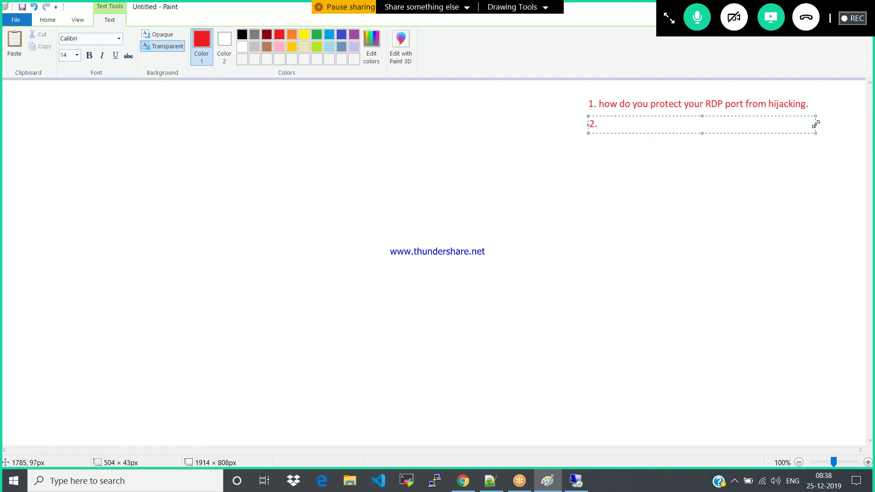
pyautogui.write('vm should not get internet')
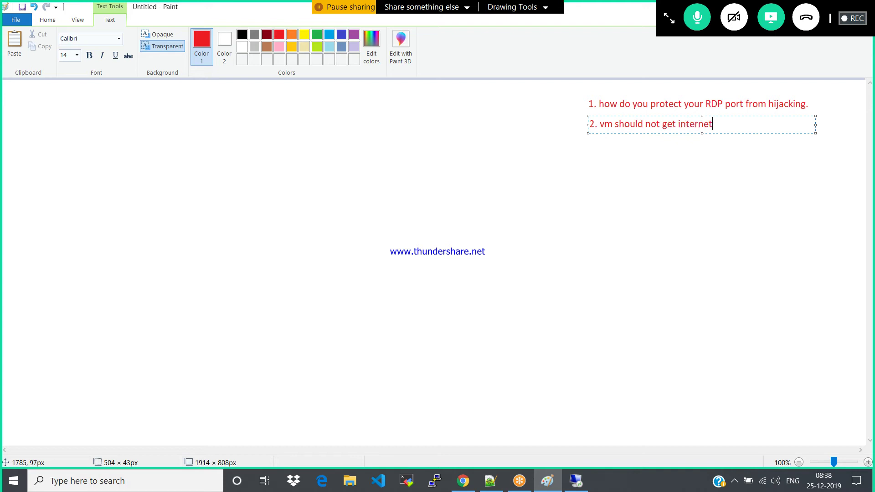
pyautogui.press('BackSpace')
pyautogui.press('BackSpace')
pyautogui.press('BackSpace')
pyautogui.press('BackSpace')
pyautogui.press('BackSpace')
pyautogui.press('BackSpace')
pyautogui.press('BackSpace')
pyautogui.press('BackSpace')
pyautogui.press('BackSpace')
pyautogui.press('BackSpace')
pyautogui.press('BackSpace')
pyautogui.press('BackSpace')
pyautogui.press('BackSpace')
pyautogui.press('BackSpace')
pyautogui.press('BackSpace')
pyautogui.press('BackSpace')
pyautogui.press('BackSpace')
pyautogui.press('BackSpace')
pyautogui.press('BackSpace')
pyautogui.press('BackSpace')
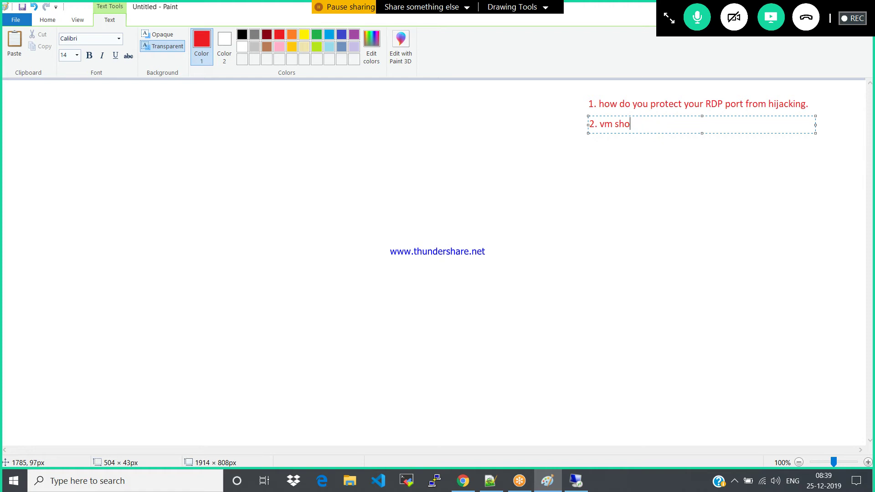
pyautogui.press('BackSpace')
pyautogui.press('BackSpace')
pyautogui.press('BackSpace')
pyautogui.press('BackSpace')
# - Write "block the internet for the vm" as the text of the second note
pyautogui.write('block the internet for the ')
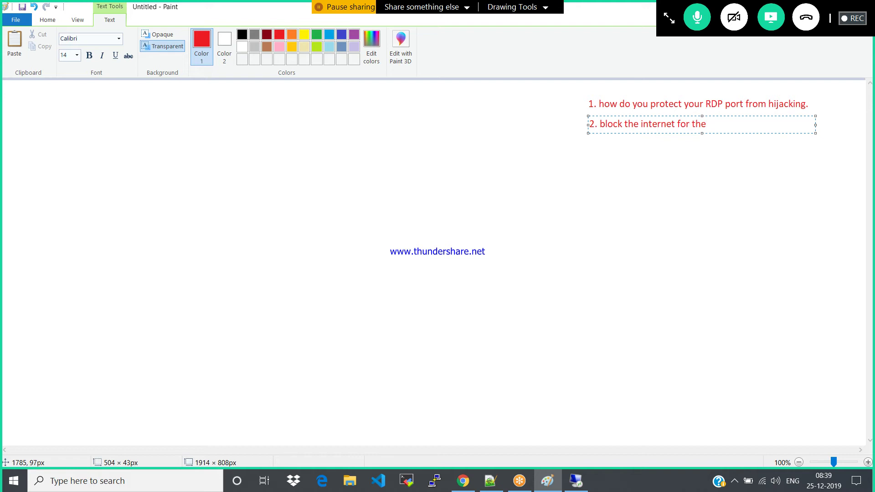
pyautogui.write('vm')
pyautogui.press('Return')
# - Switch to the Remote Desktop session on the Windows Server VM and disconnect it
pyautogui.click(576, 481)
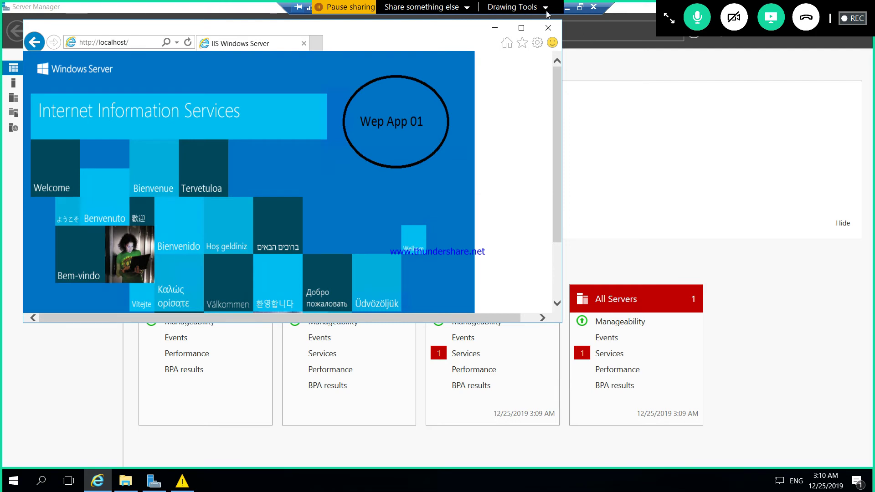
pyautogui.click(594, 8)
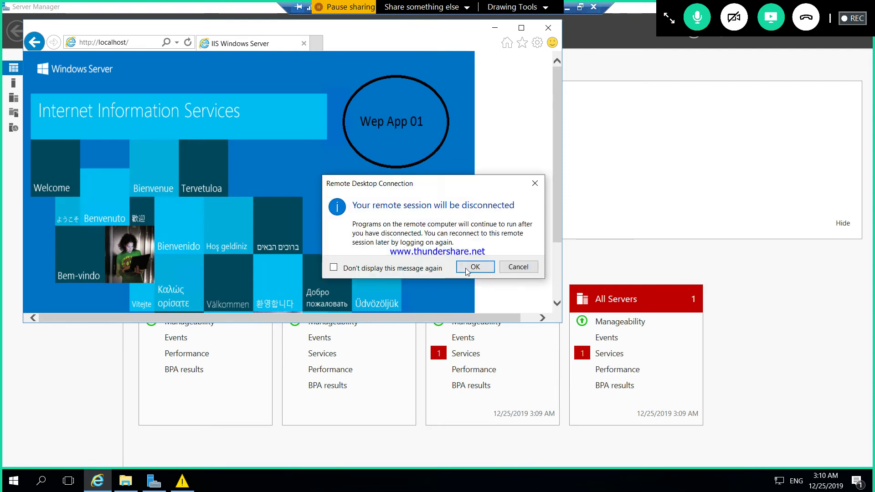
pyautogui.click(470, 267)
# - Switch to the Azure portal in Chrome, delete the LCP-LB load balancer and return to All services
pyautogui.click(460, 483)
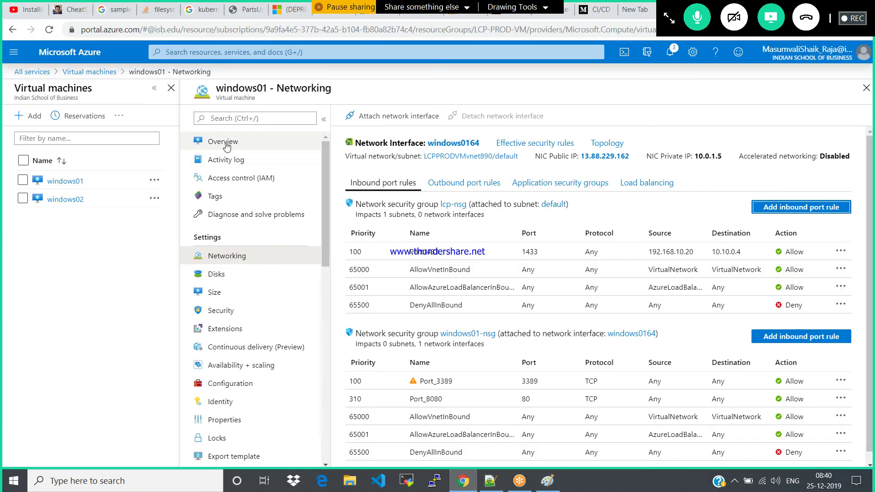
pyautogui.click(225, 142)
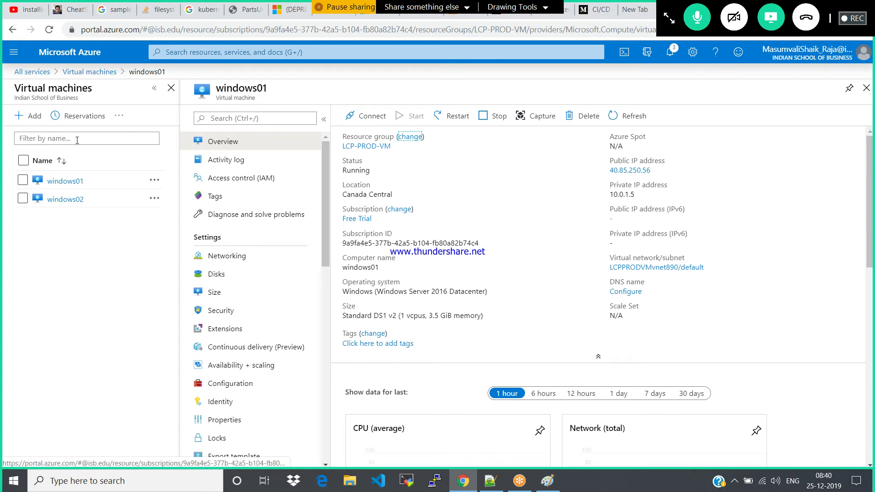
pyautogui.click(31, 71)
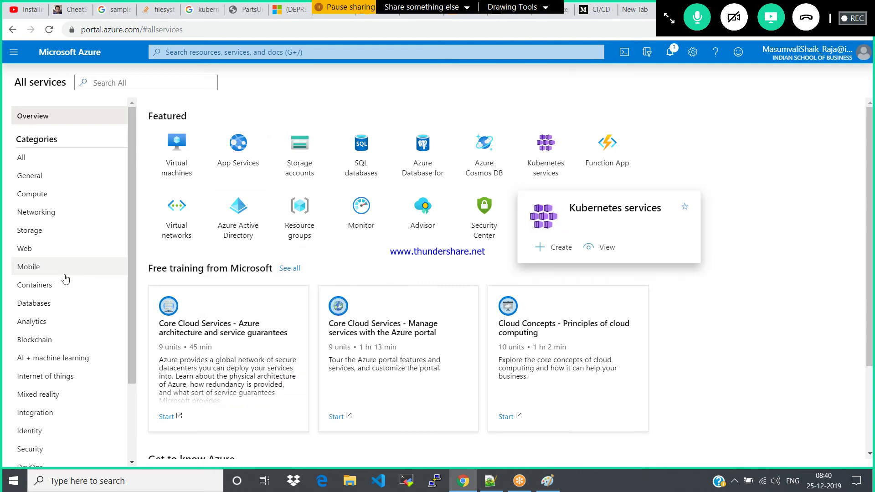
pyautogui.click(9, 57)
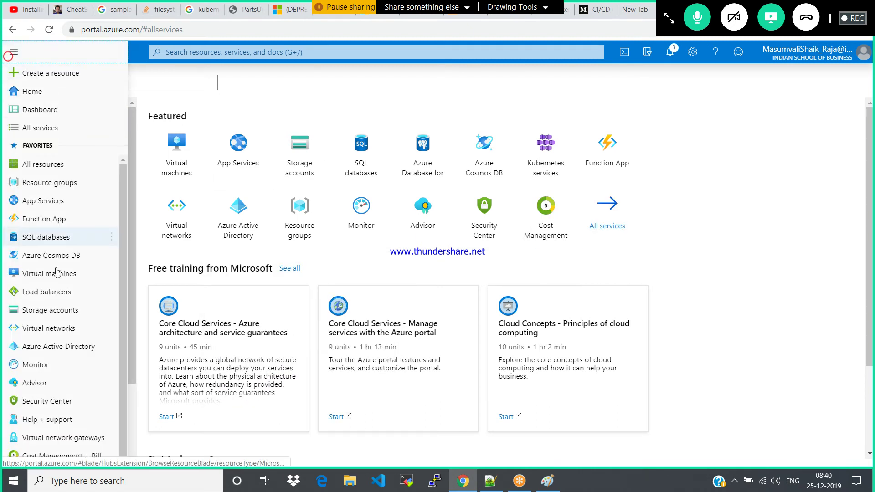
pyautogui.click(50, 291)
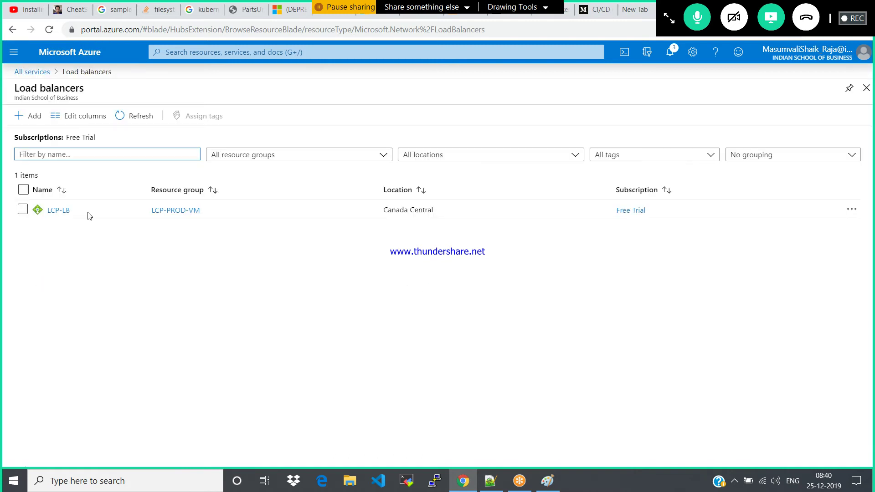
pyautogui.click(59, 210)
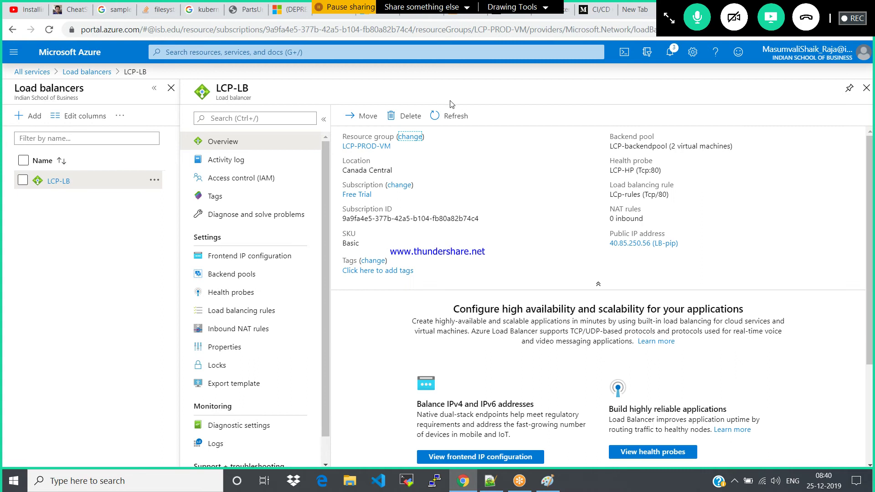
pyautogui.click(399, 116)
pyautogui.click(368, 185)
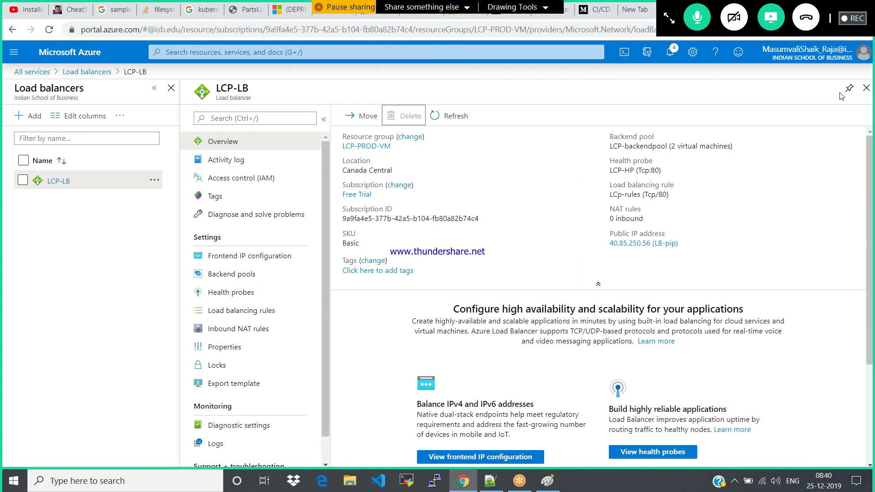
pyautogui.click(867, 87)
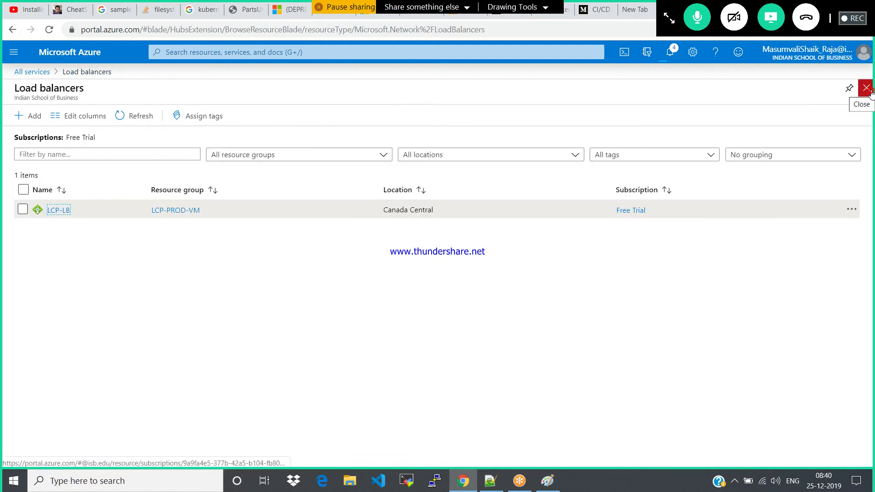
pyautogui.click(867, 88)
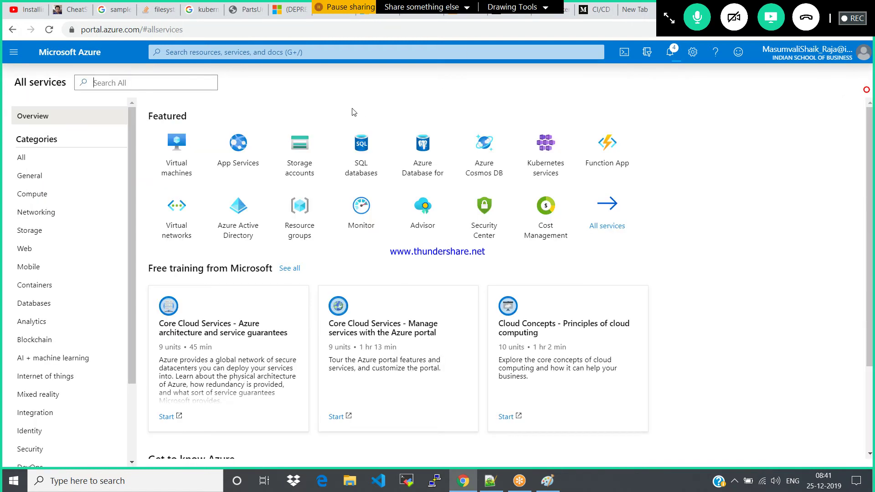
# - Open the ipconfig1 IP configuration of the network interface windows0164 on the windows01 virtual machine
pyautogui.click(166, 151)
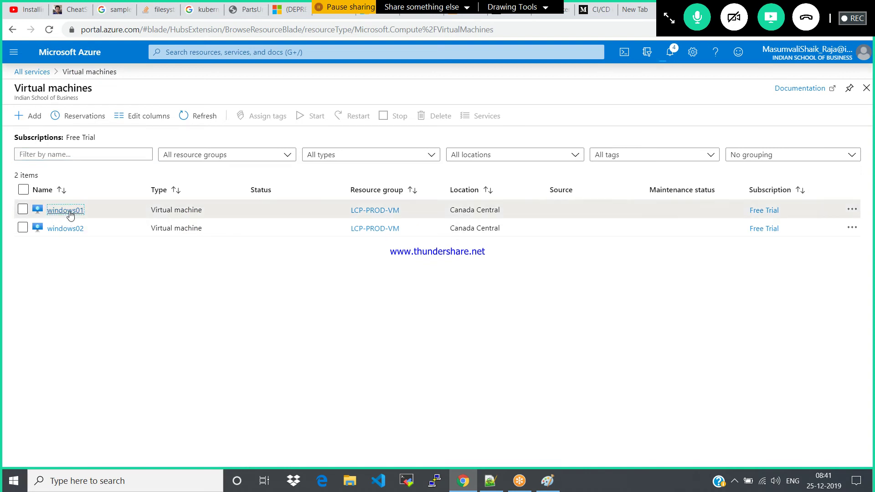
pyautogui.click(68, 210)
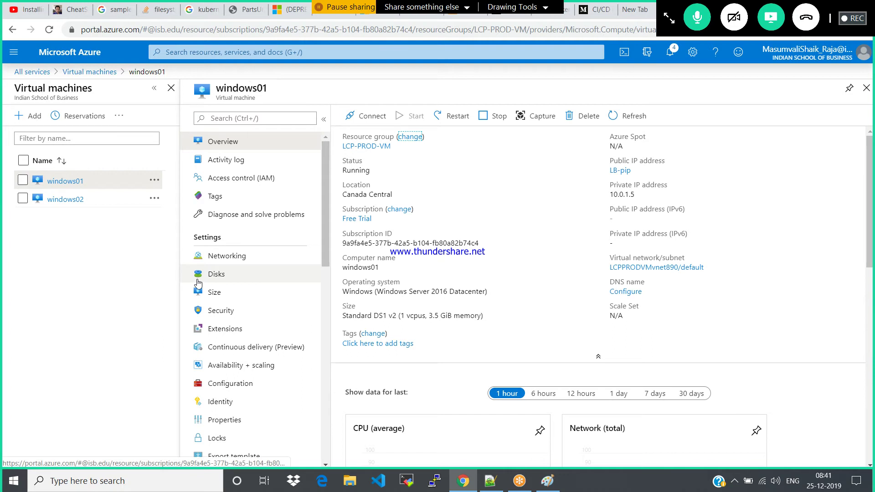
pyautogui.click(216, 257)
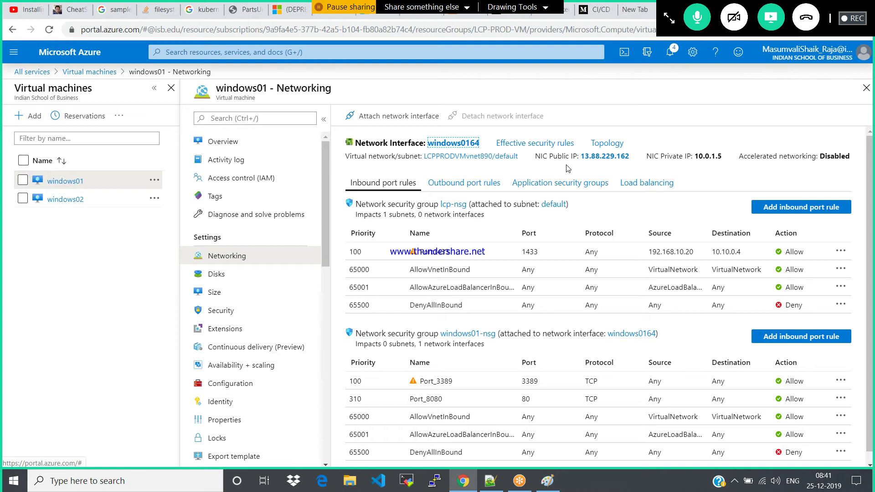
pyautogui.click(450, 144)
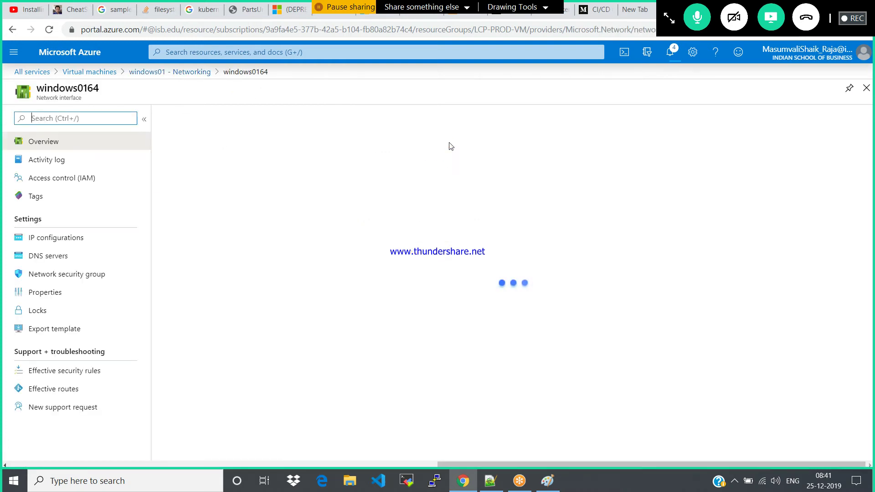
pyautogui.click(66, 242)
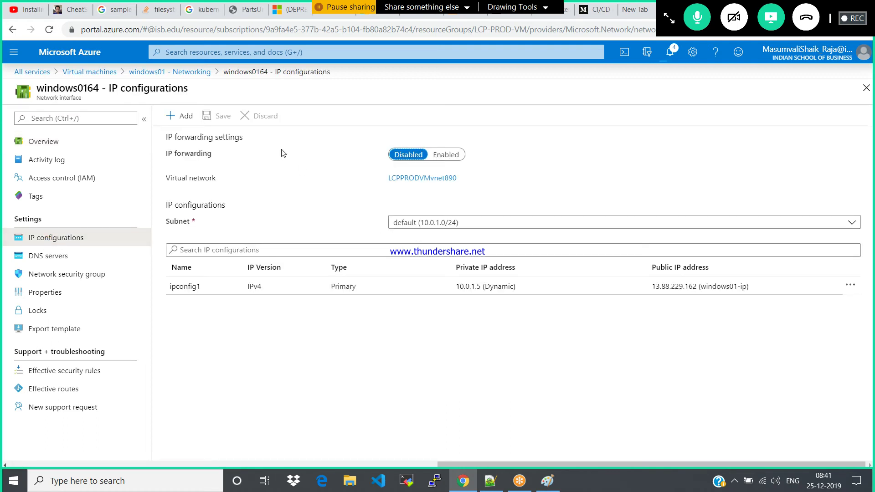
pyautogui.click(186, 287)
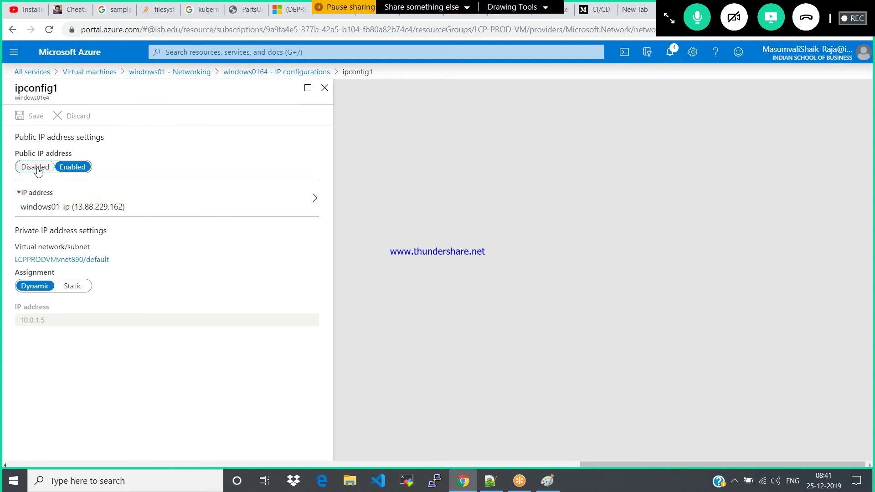
# - Try to save ipconfig1 with its public IP address disabled, and close it discarding the unsaved edits
pyautogui.click(36, 167)
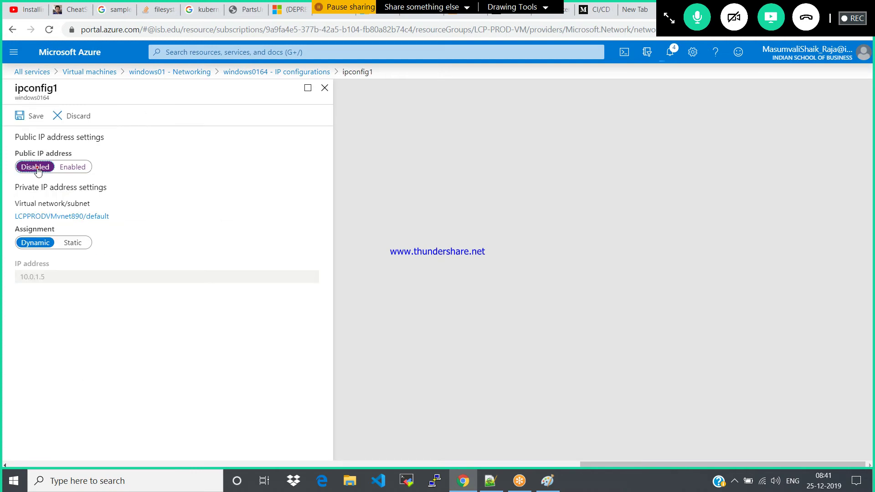
pyautogui.click(27, 116)
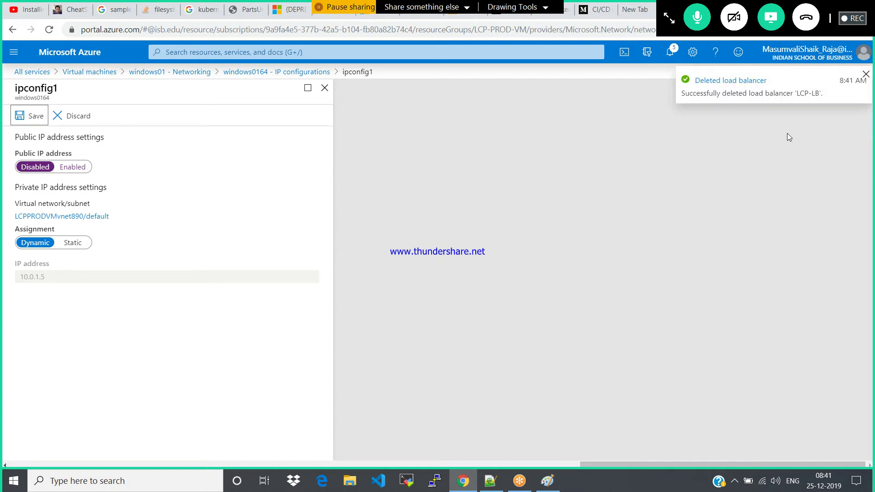
pyautogui.click(28, 117)
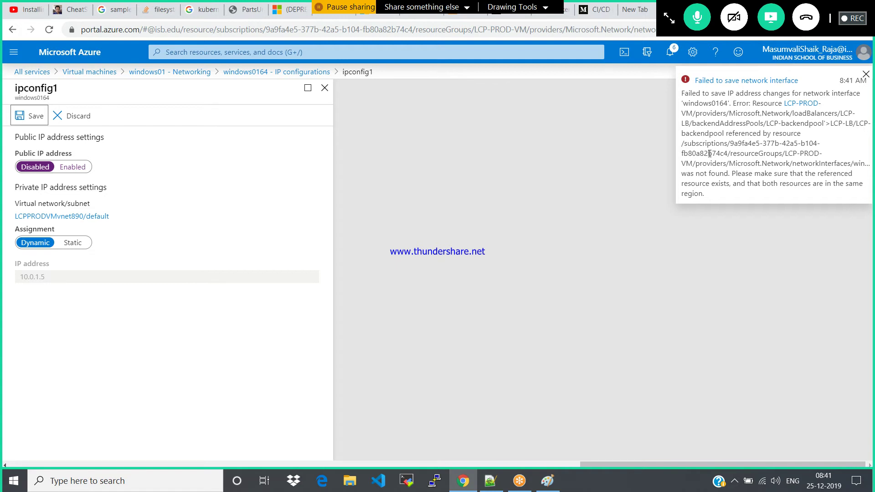
pyautogui.click(864, 79)
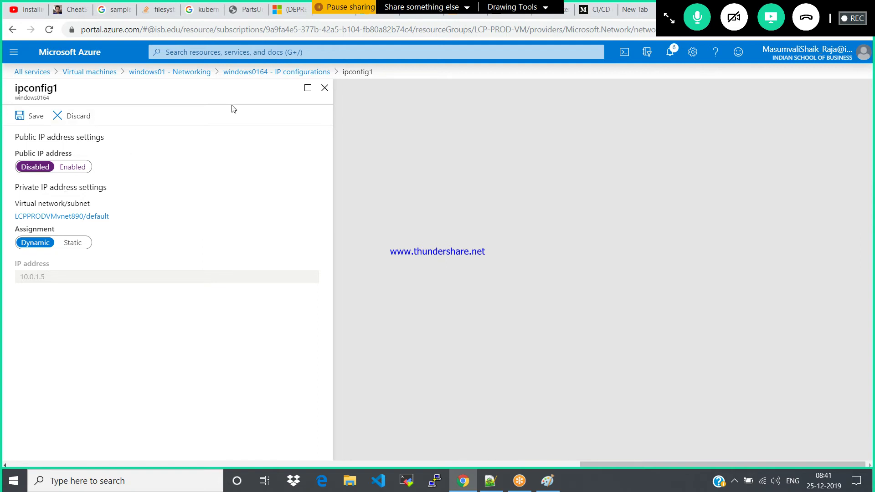
pyautogui.click(325, 88)
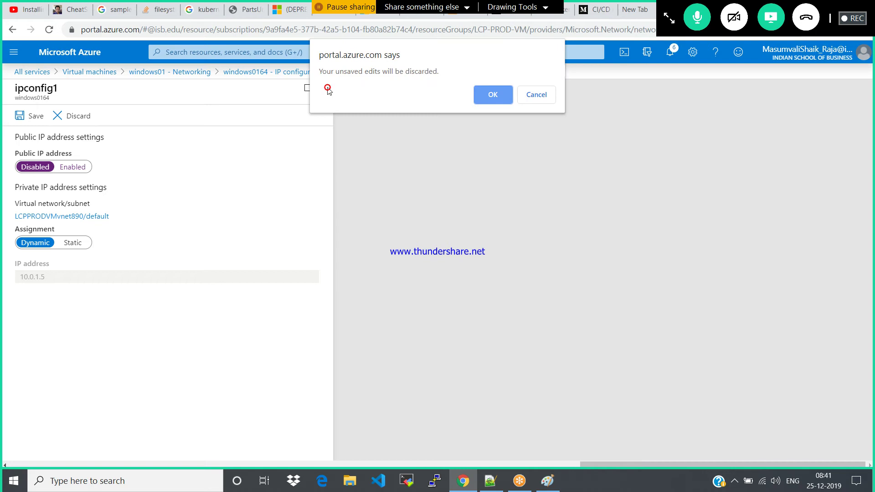
pyautogui.click(486, 93)
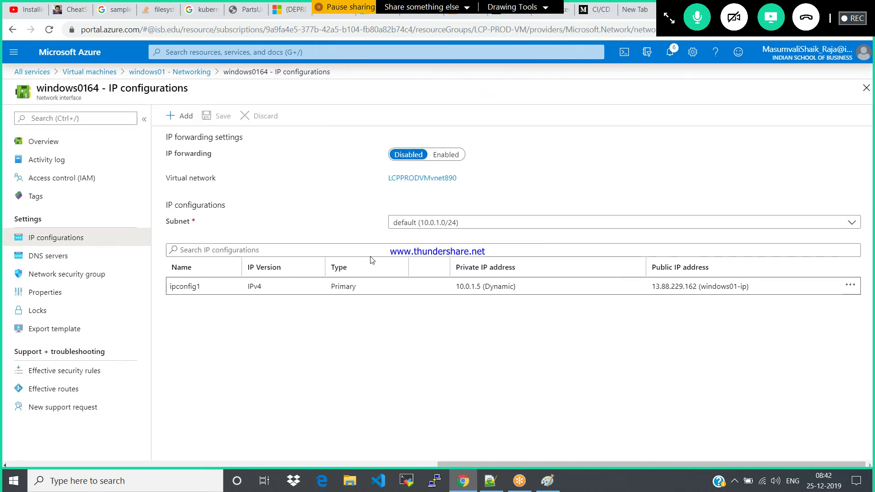
# - Reopen ipconfig1, set its public IP address to Disabled, save the change and close the configuration
pyautogui.click(205, 288)
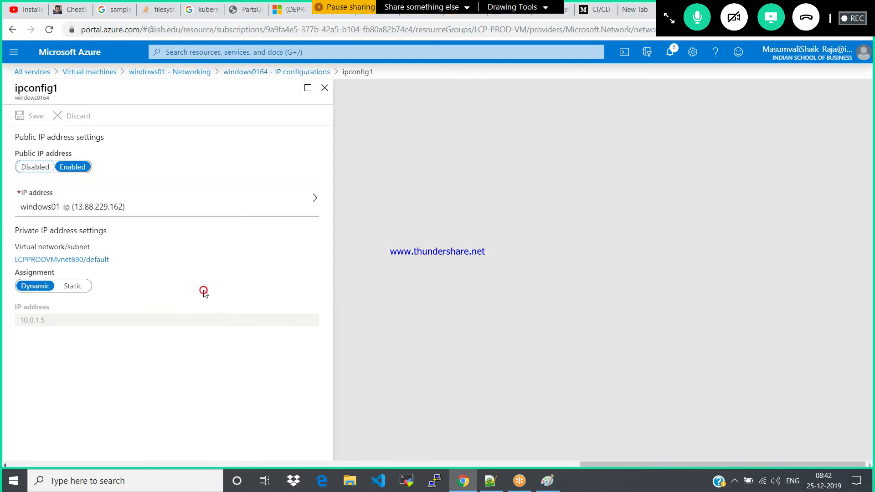
pyautogui.click(34, 167)
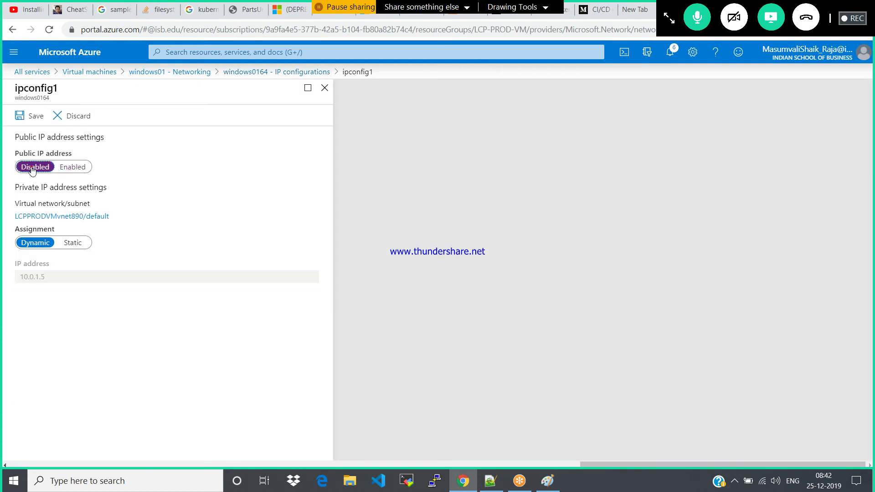
pyautogui.click(27, 117)
pyautogui.click(548, 481)
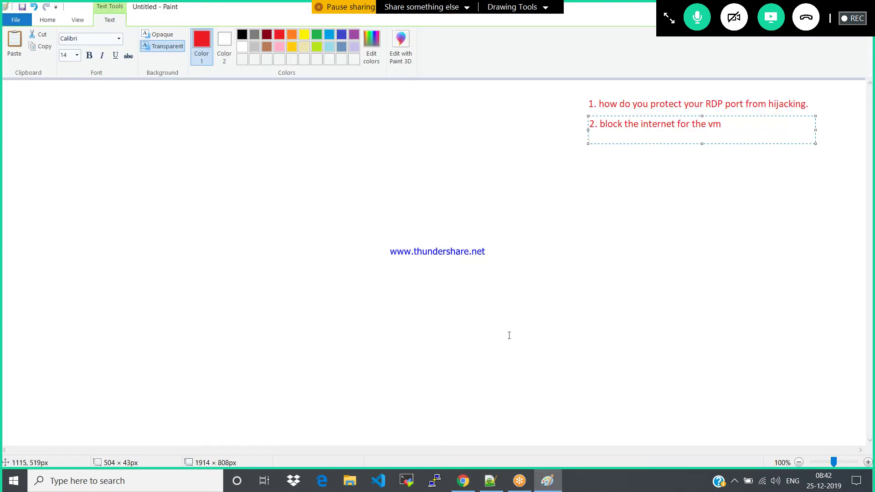
pyautogui.click(464, 481)
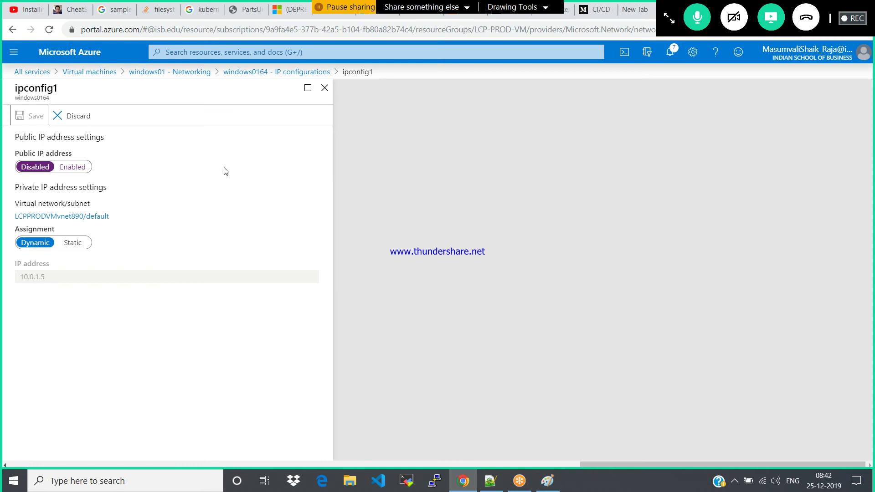
pyautogui.click(324, 88)
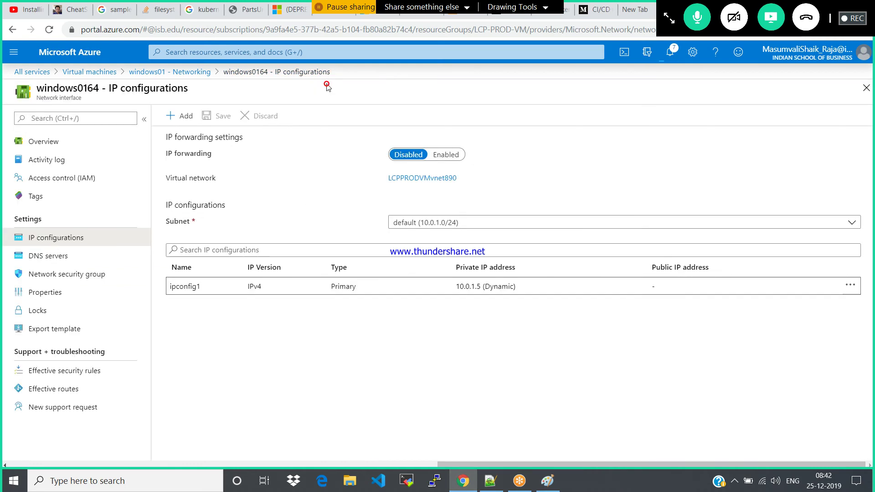
# - Return to windows01's Networking page and reload it to check the NIC public IP
pyautogui.click(866, 88)
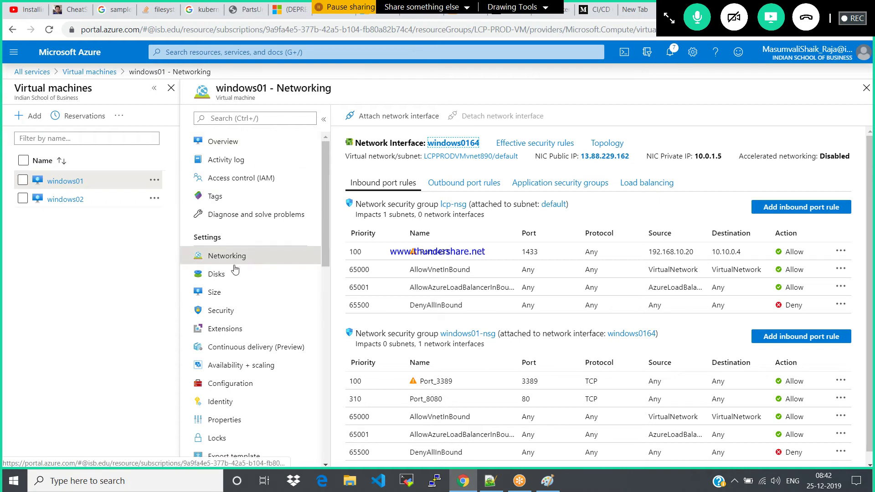
pyautogui.click(219, 274)
pyautogui.click(225, 256)
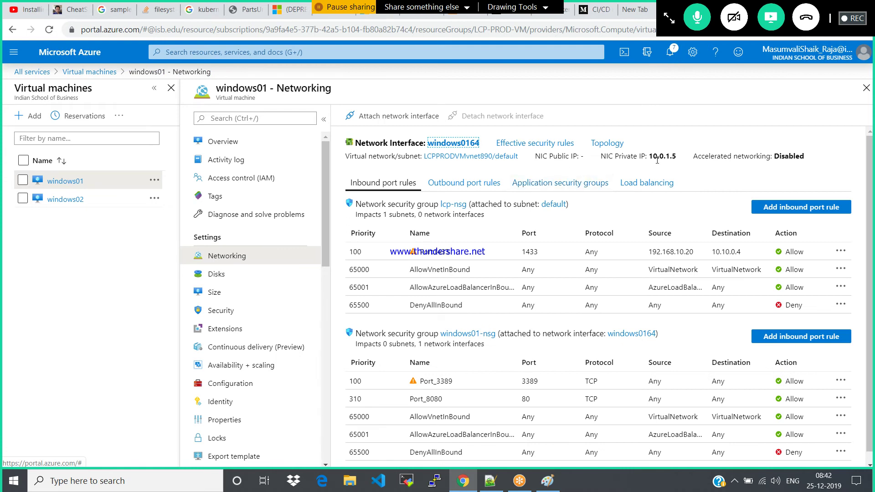
# - Start the stopped windows02 virtual machine and check the IP addresses on windows01's overview
pyautogui.click(228, 142)
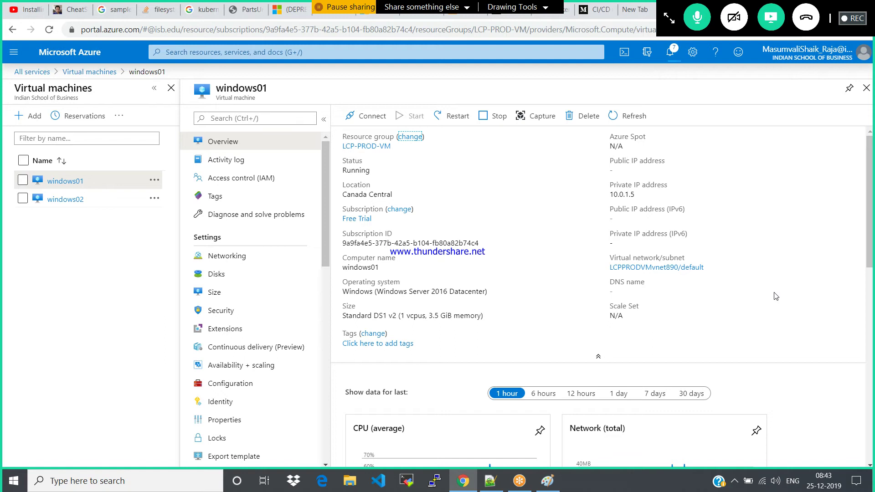
pyautogui.click(66, 199)
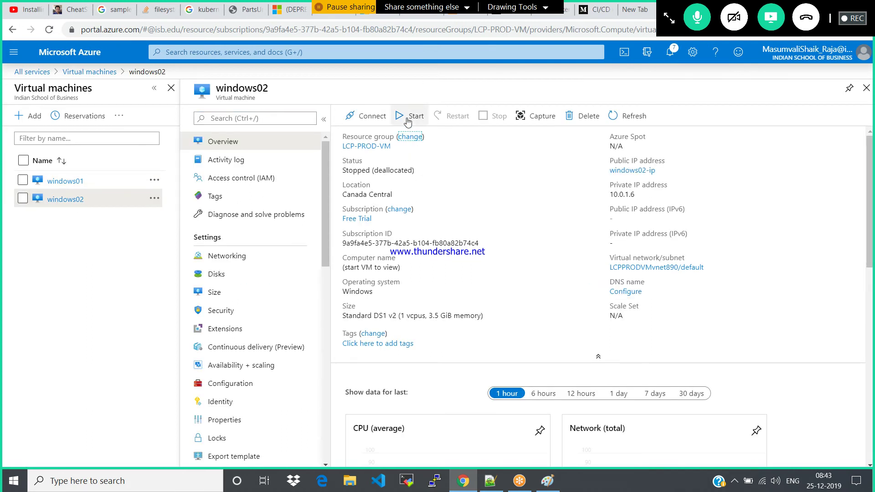
pyautogui.click(407, 117)
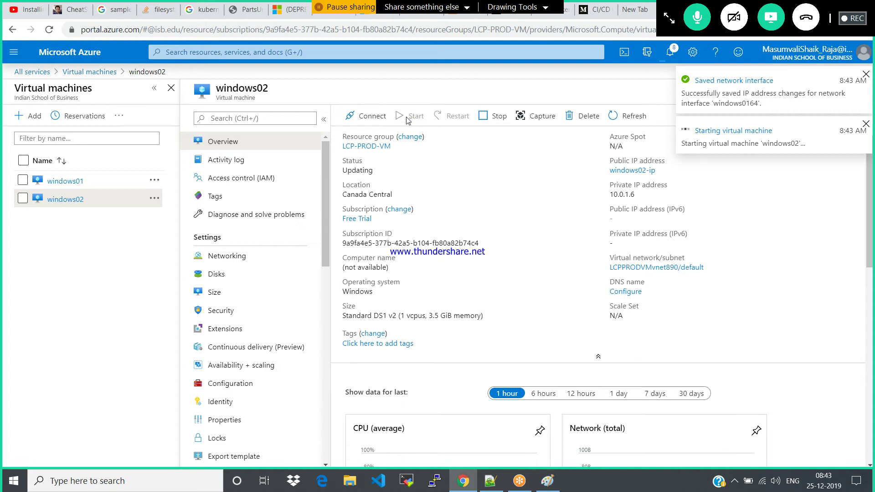
pyautogui.click(866, 75)
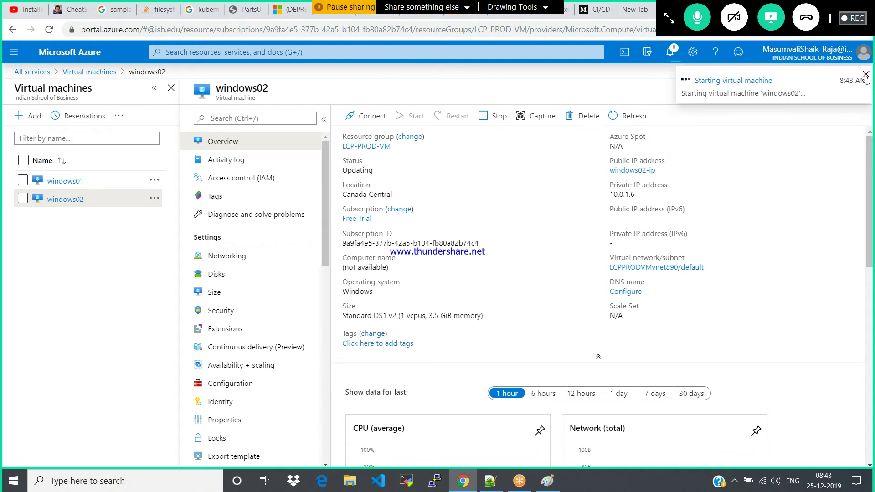
pyautogui.click(63, 182)
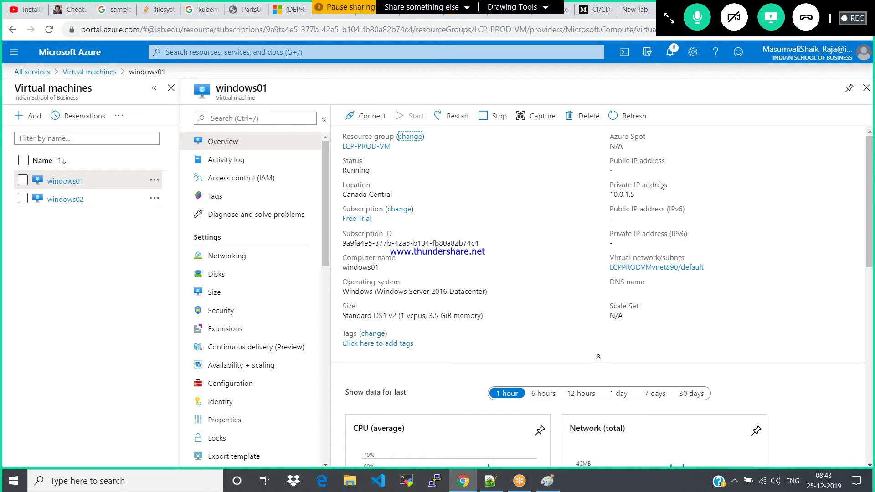
pyautogui.moveTo(622, 197)
# - Switch to Paint and write "Bastian Host" and "Jump Box" on two lines in the canvas's empty lower-right area
pyautogui.click(548, 482)
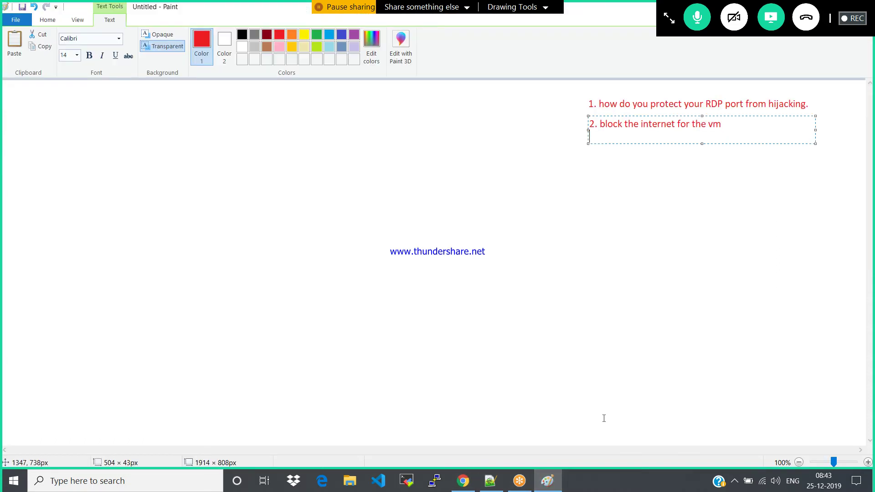
pyautogui.click(586, 389)
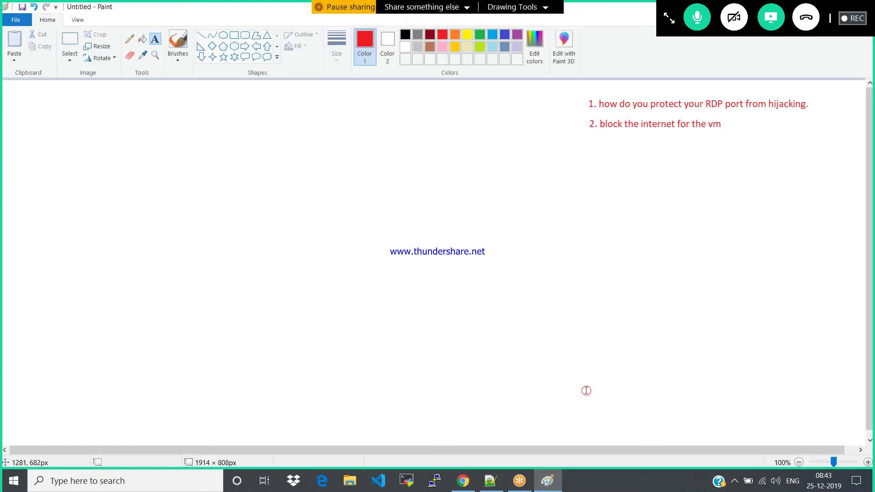
pyautogui.click(586, 391)
pyautogui.write('Bastian Hos')
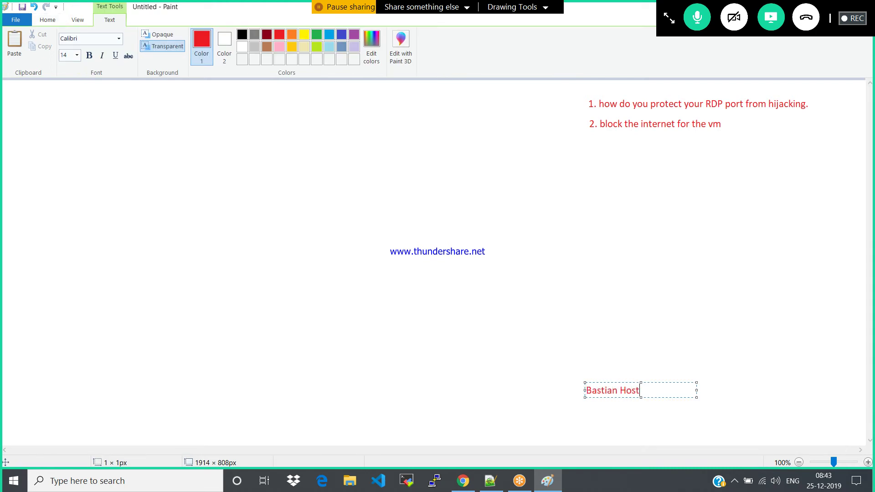
pyautogui.write('t')
pyautogui.press('Return')
pyautogui.write('Jump Box')
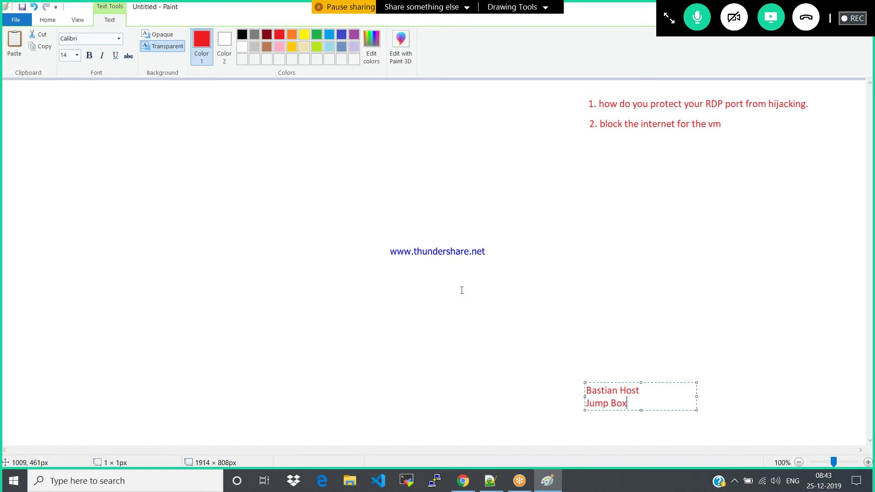
# - Draw a large red rectangle on the empty left half of the canvas and label it "vnet" above its upper-right corner
pyautogui.click(47, 19)
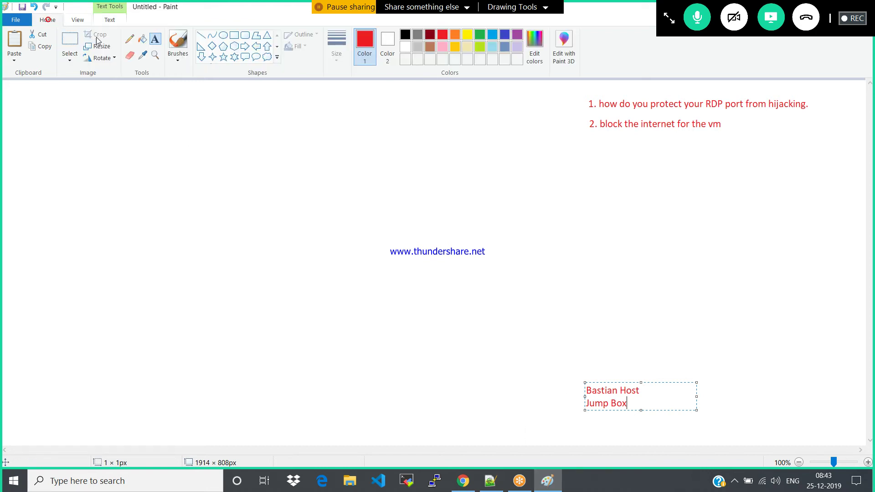
pyautogui.click(235, 36)
pyautogui.moveTo(43, 140); pyautogui.dragTo(419, 392)
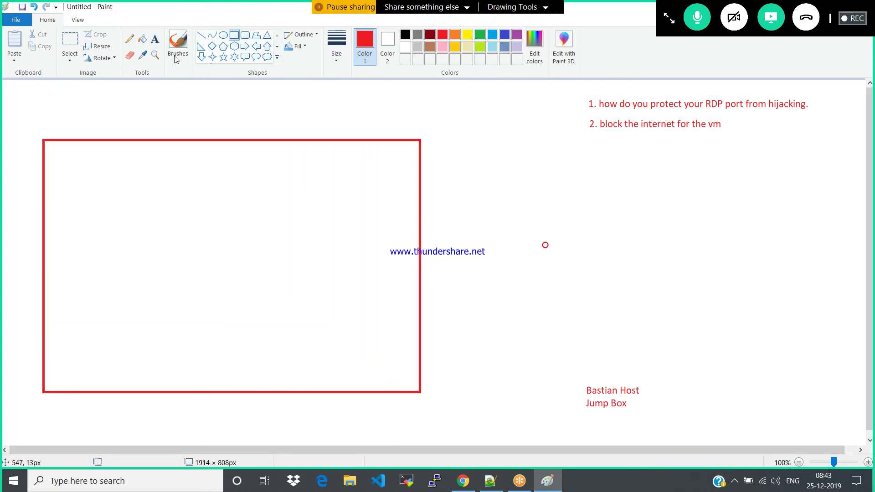
pyautogui.click(155, 40)
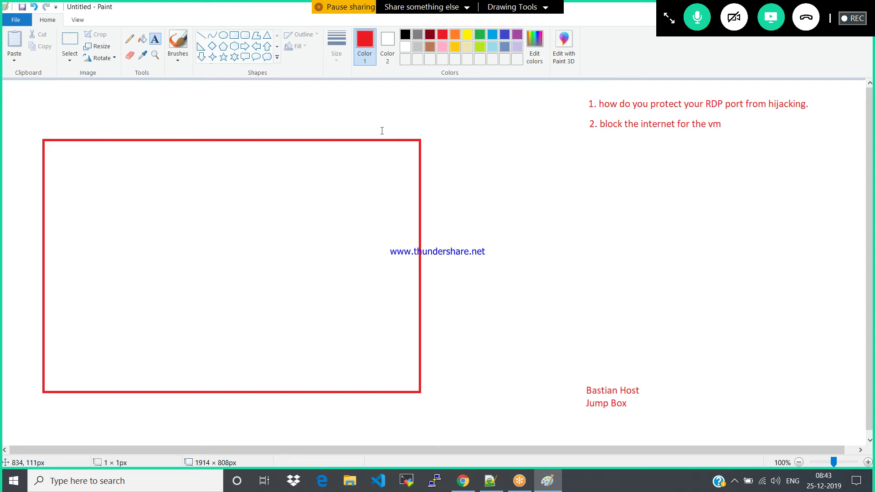
pyautogui.click(382, 123)
pyautogui.write('vnet')
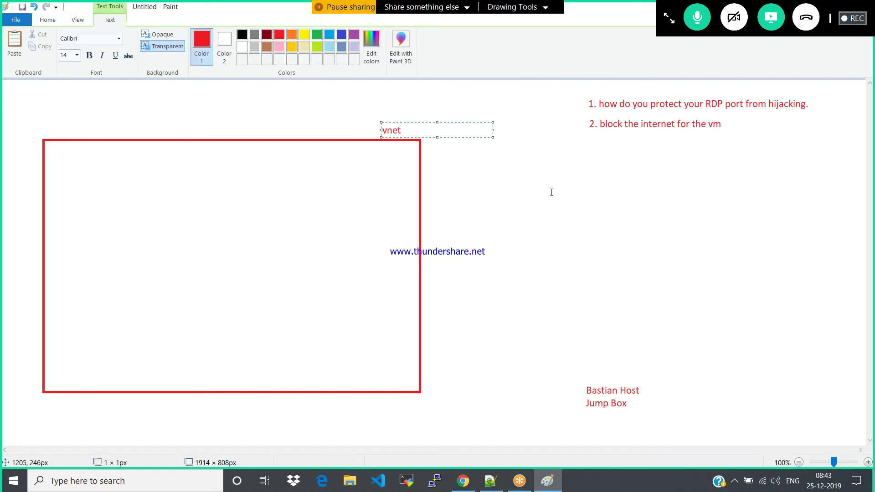
pyautogui.click(551, 191)
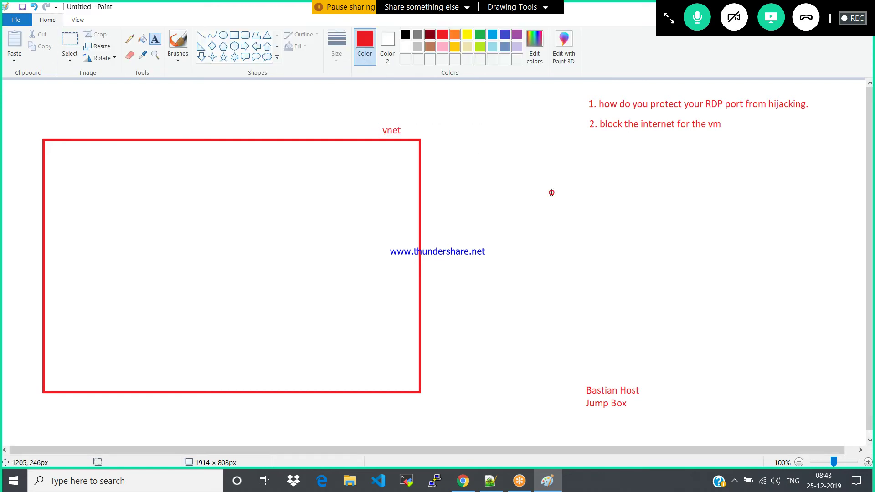
# - Draw a wide rounded rectangle in the upper part of the vnet box and a row of five small rounded rectangles inside it
pyautogui.click(244, 37)
pyautogui.moveTo(74, 174); pyautogui.dragTo(376, 306)
pyautogui.click(566, 274)
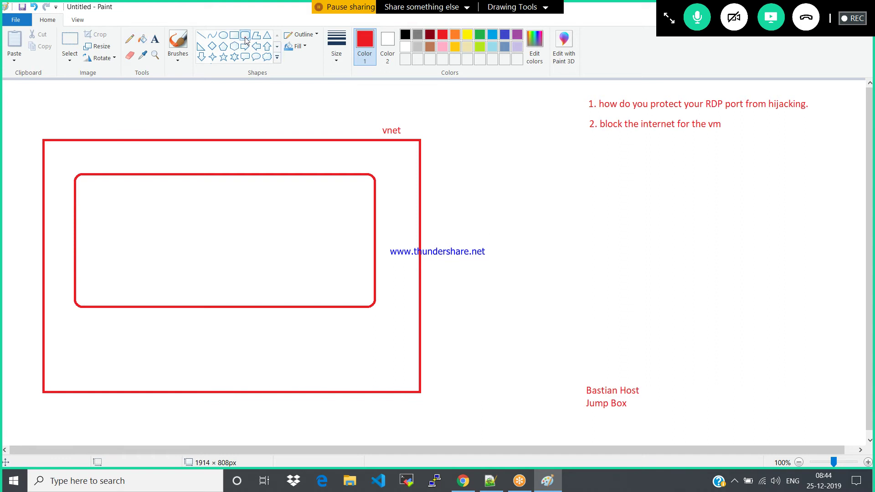
pyautogui.moveTo(99, 190)
pyautogui.mouseDown()
pyautogui.moveTo(143, 209)
pyautogui.moveTo(144, 219)
pyautogui.moveTo(180, 204)
pyautogui.moveTo(190, 217)
pyautogui.moveTo(226, 213)
pyautogui.moveTo(315, 228)
pyautogui.mouseUp()
pyautogui.click(148, 203)
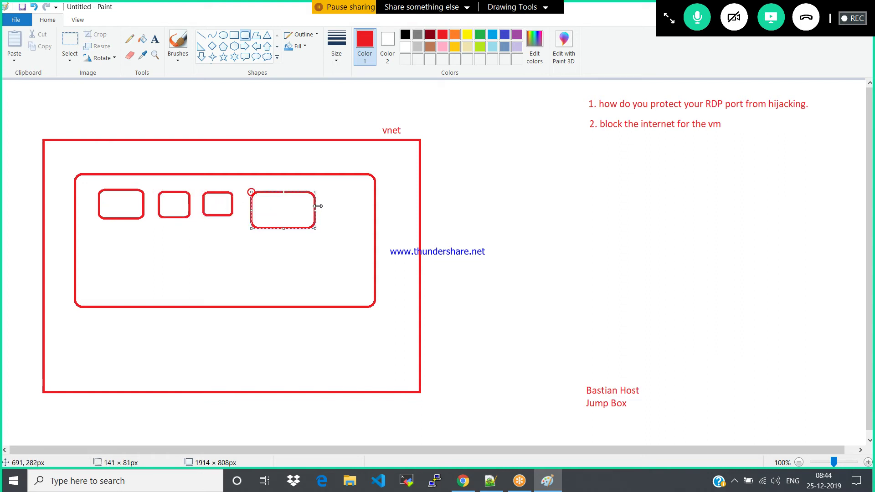
pyautogui.moveTo(328, 194); pyautogui.dragTo(358, 223)
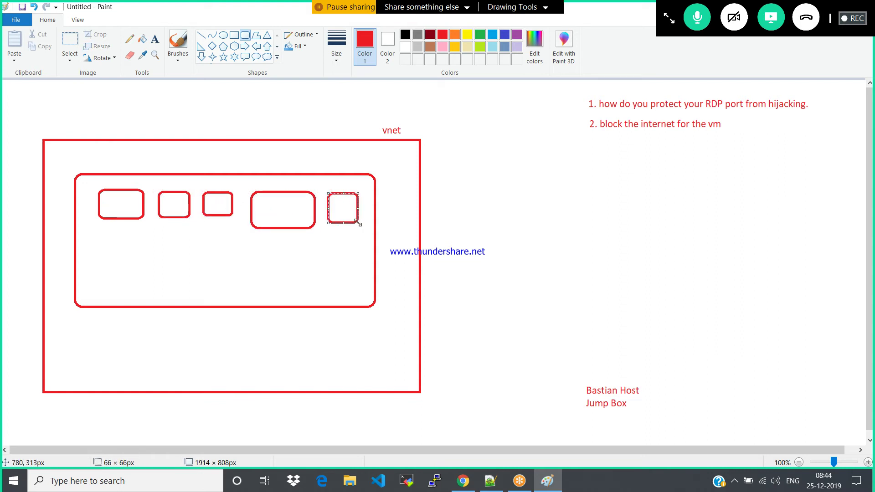
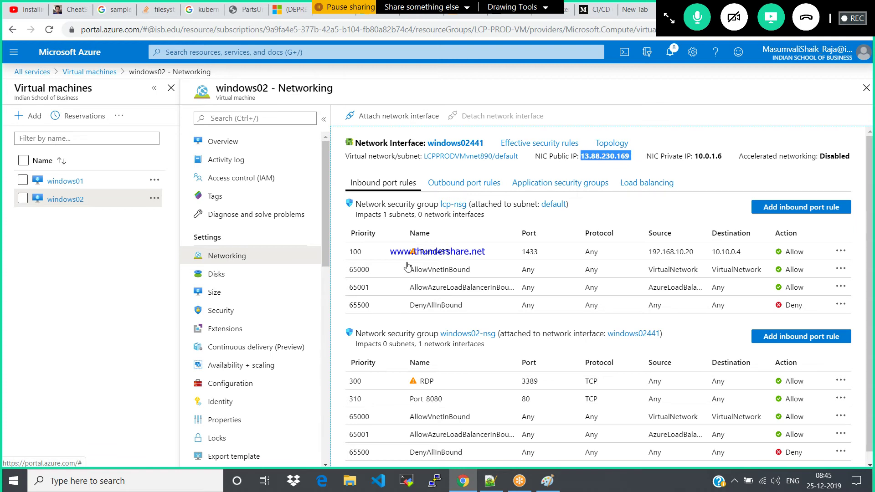
# - Open Remote Desktop Connection, try to connect to windows02's public IP 13.88.230.169, and close the connection window
pyautogui.click(84, 482)
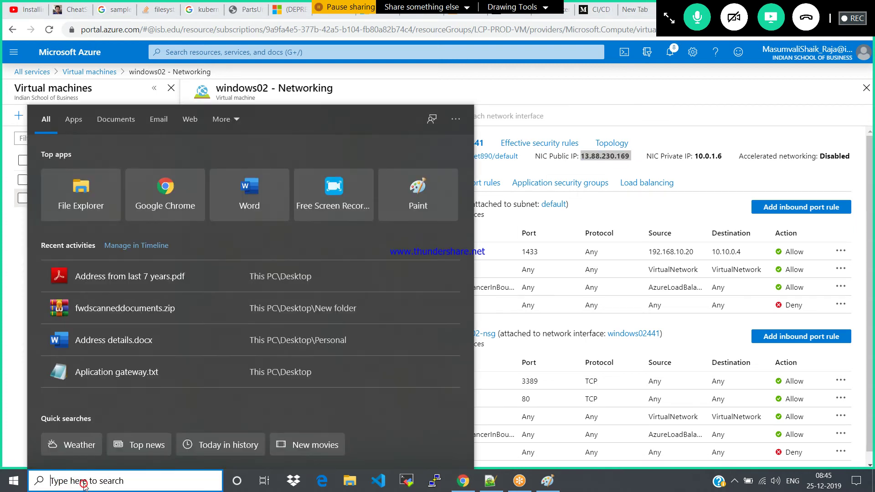
pyautogui.write('mst')
pyautogui.click(179, 168)
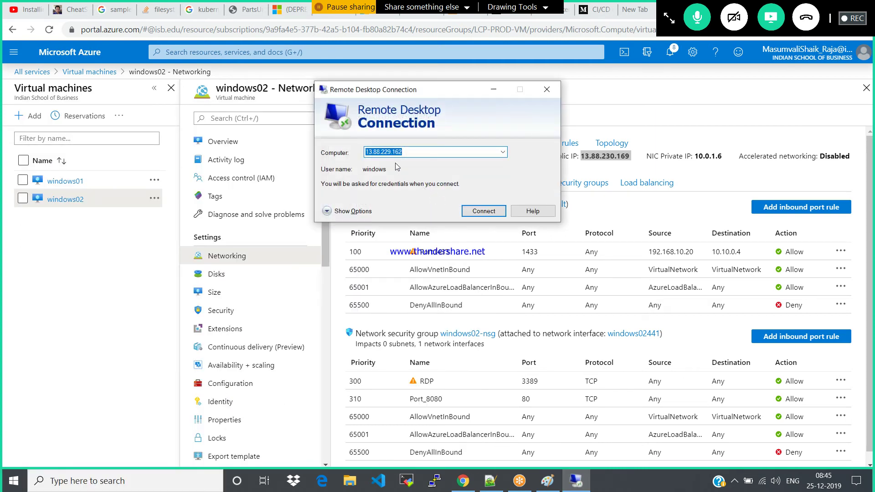
pyautogui.write('13.88.230.169')
pyautogui.press('Return')
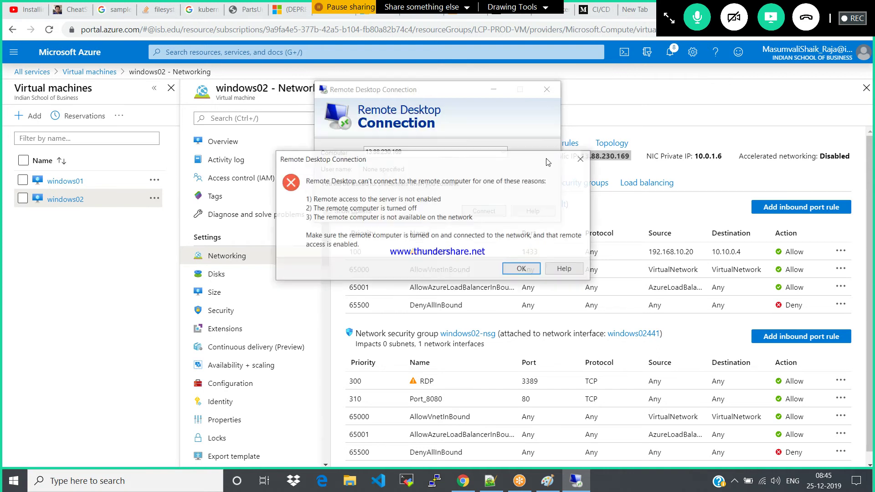
pyautogui.click(521, 269)
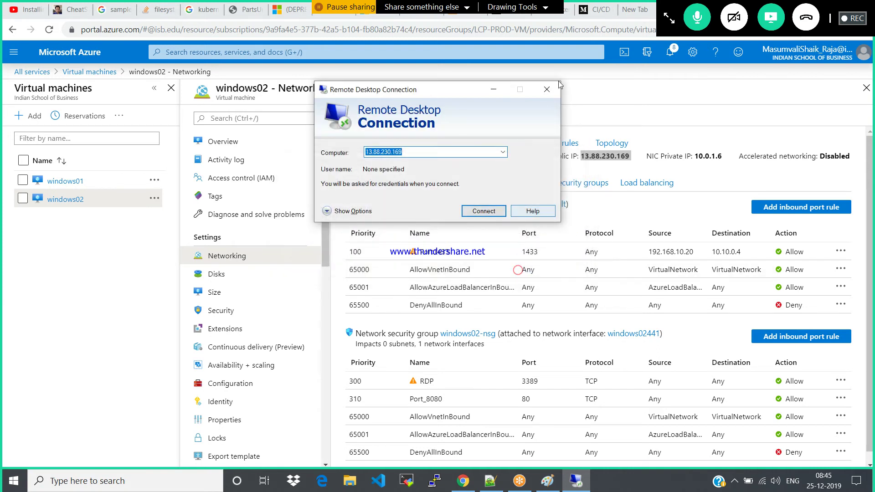
pyautogui.click(547, 89)
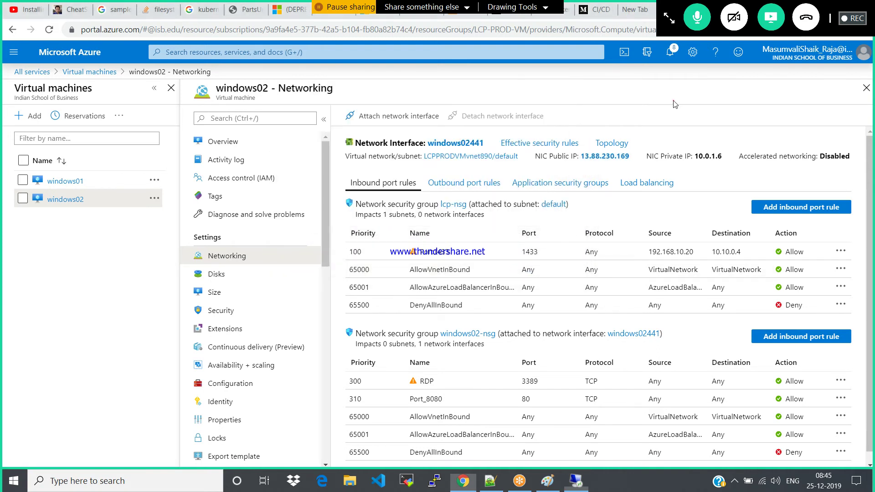
# - Add an inbound rule for the RDP service to lcp-nsg with priority 110 and name Port_8080, and check its notification
pyautogui.click(225, 143)
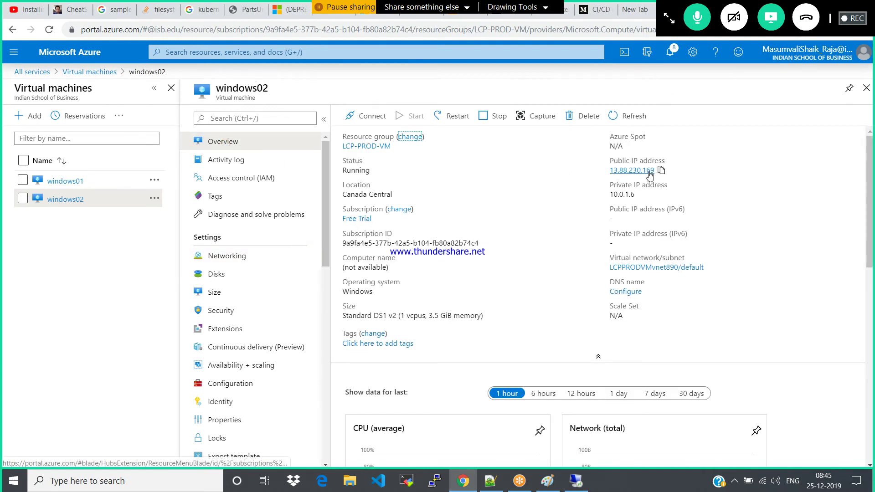
pyautogui.click(216, 262)
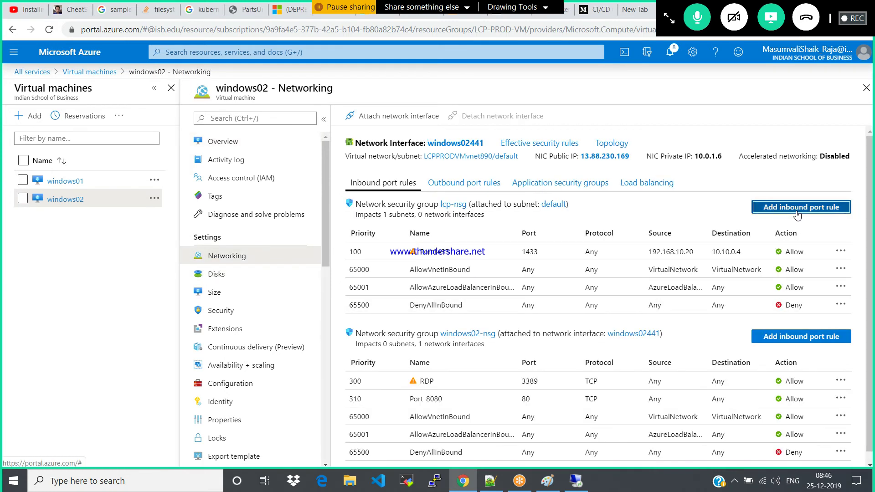
pyautogui.click(797, 210)
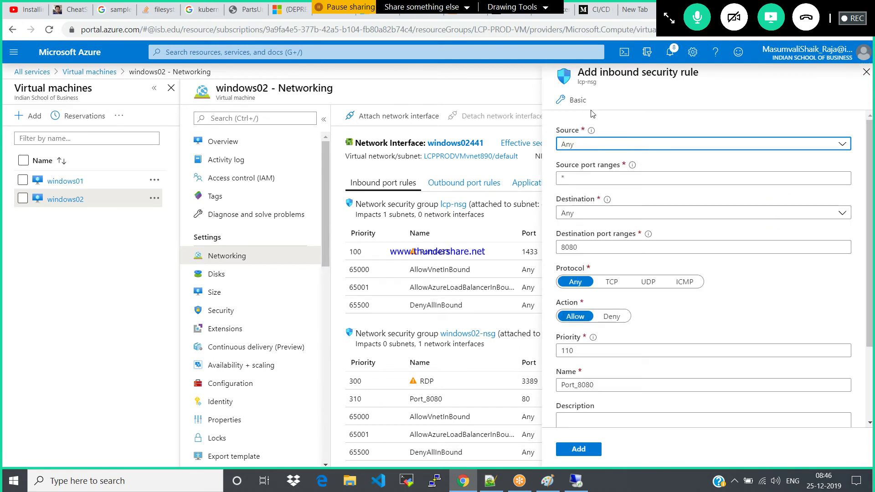
pyautogui.click(582, 101)
pyautogui.click(582, 144)
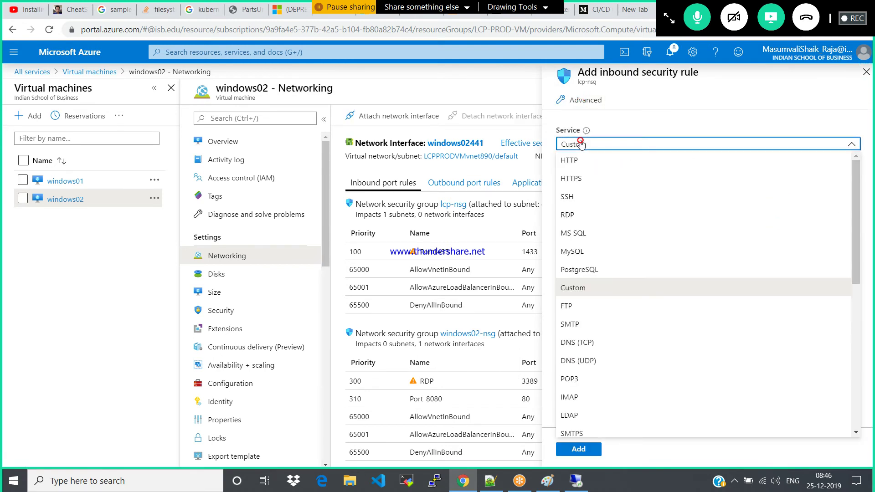
pyautogui.click(576, 212)
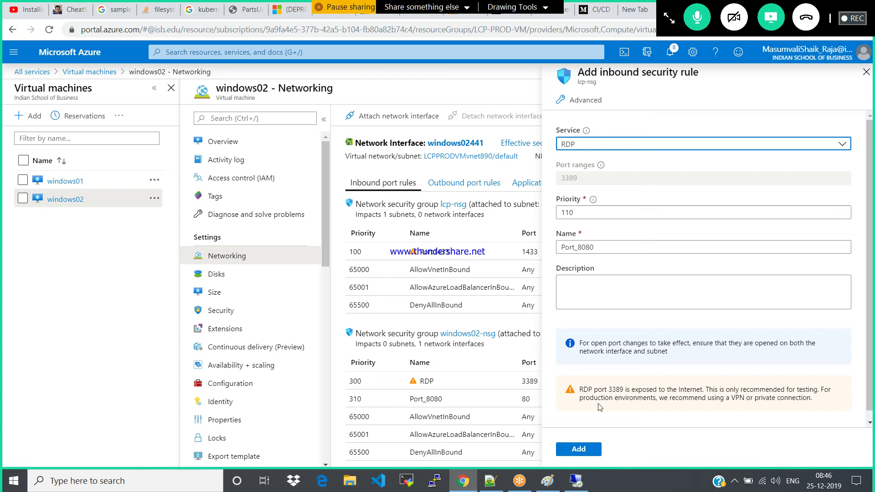
pyautogui.click(579, 450)
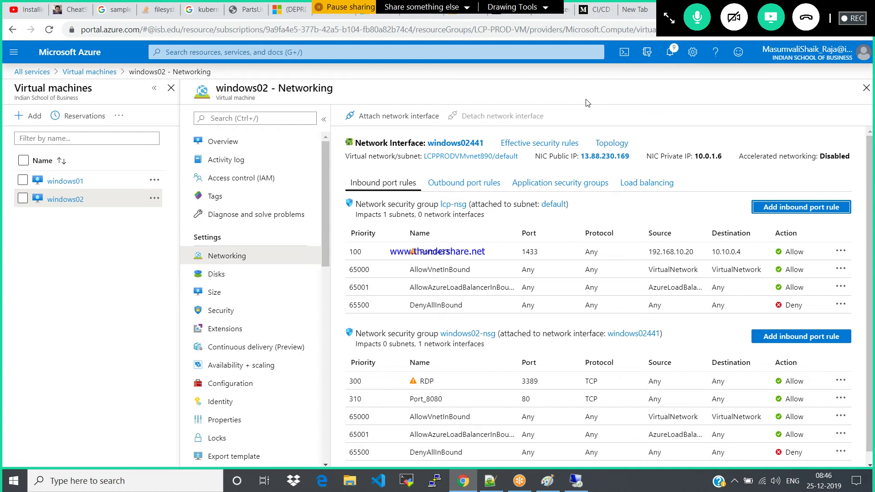
pyautogui.click(670, 55)
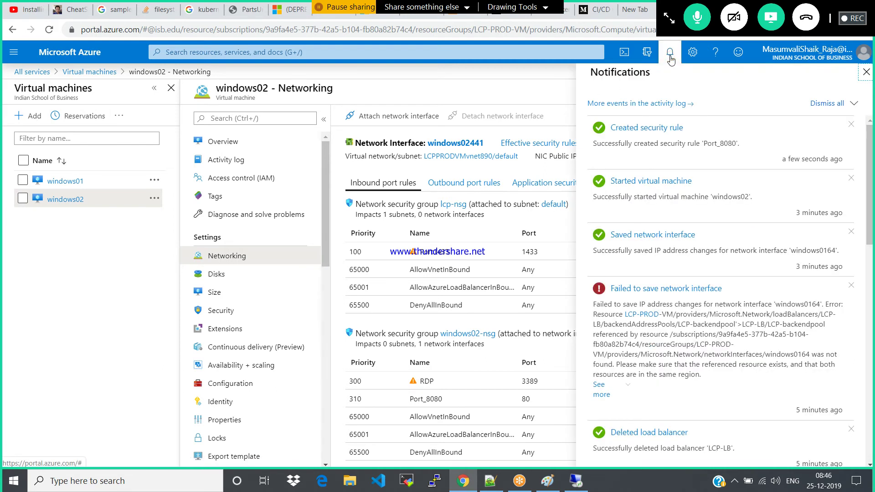
pyautogui.click(671, 57)
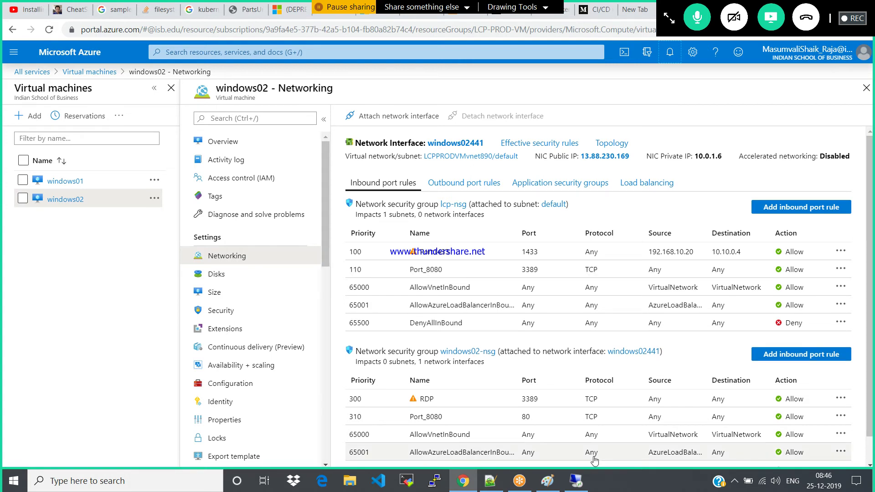
# - Try twice to connect to 13.88.230.169 with Remote Desktop, cancelling both attempts and closing the connection window
pyautogui.click(577, 485)
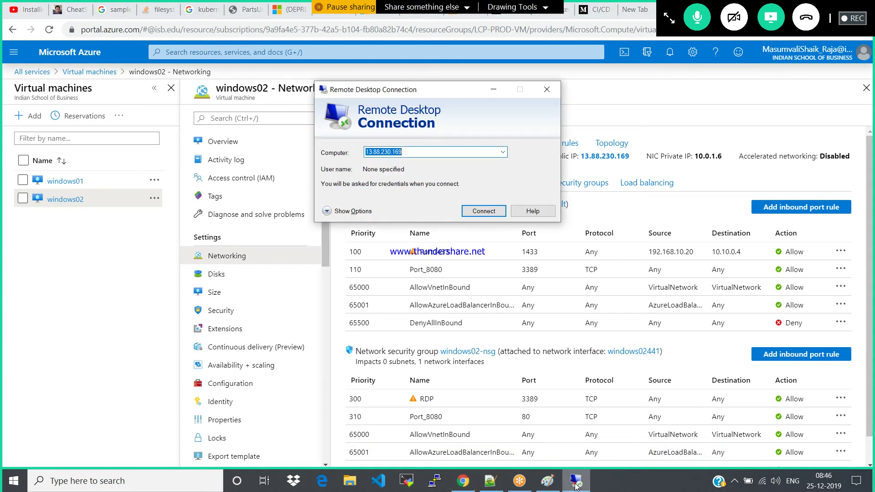
pyautogui.click(483, 210)
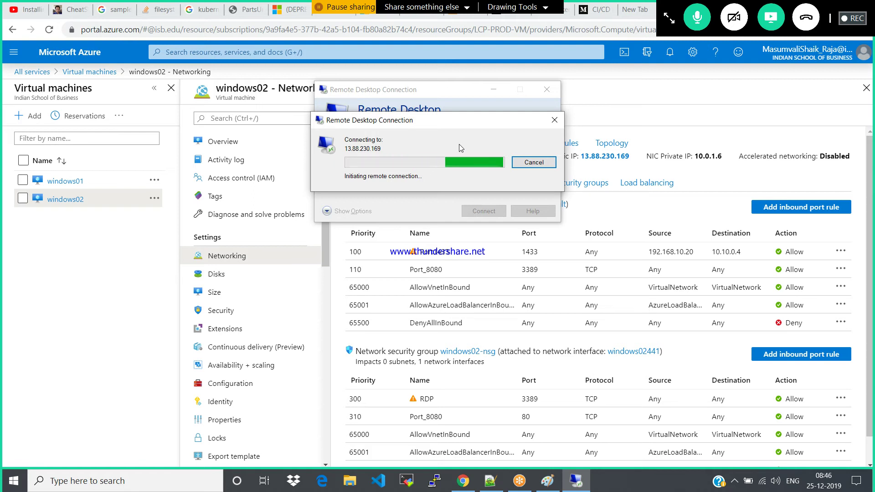
pyautogui.click(518, 163)
pyautogui.click(471, 212)
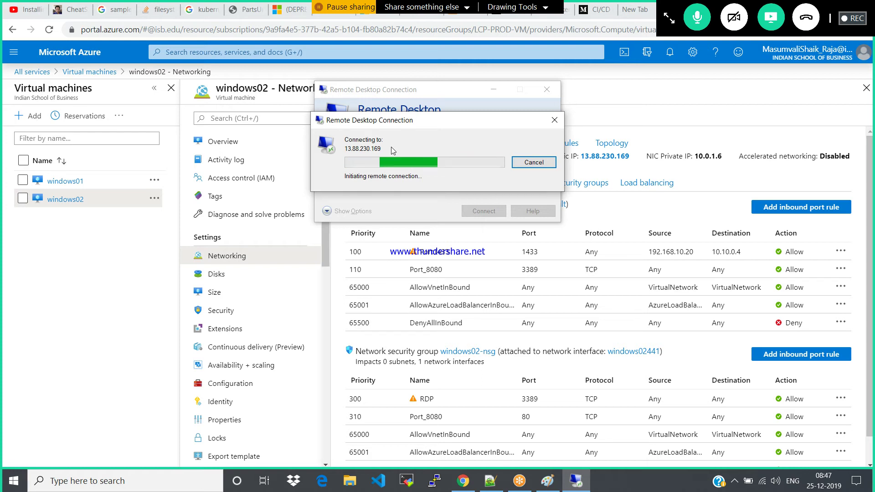
pyautogui.click(527, 164)
pyautogui.click(547, 89)
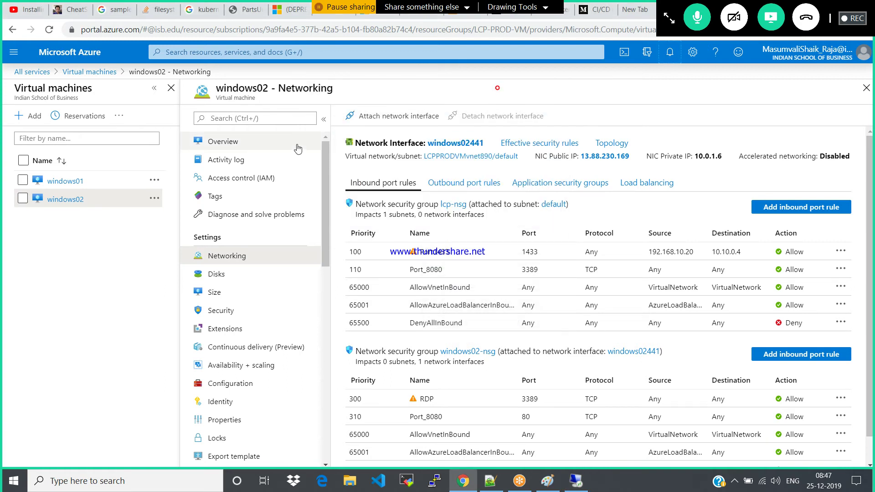
# - Refresh the overview of windows02 and return to its networking settings to check the inbound rules
pyautogui.click(246, 145)
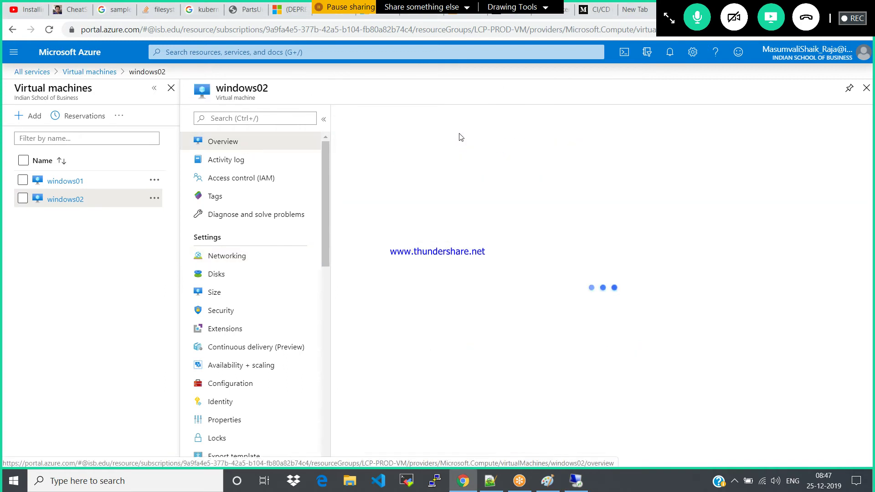
pyautogui.click(626, 115)
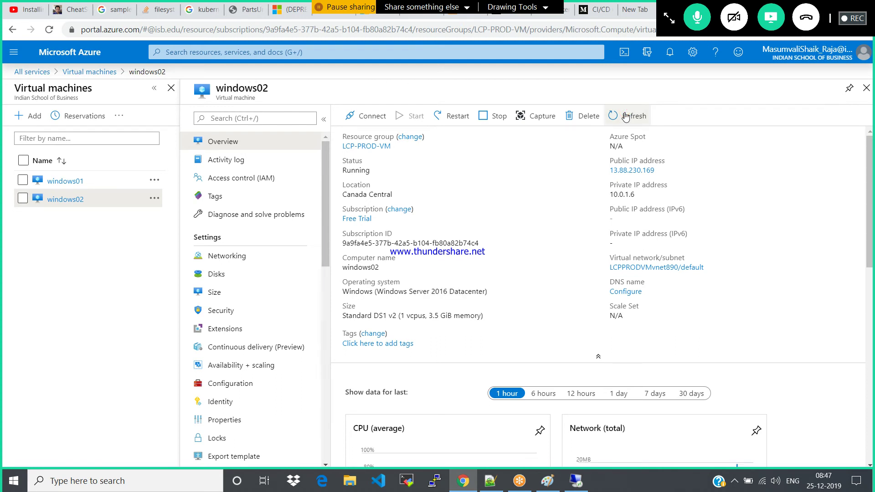
pyautogui.click(226, 258)
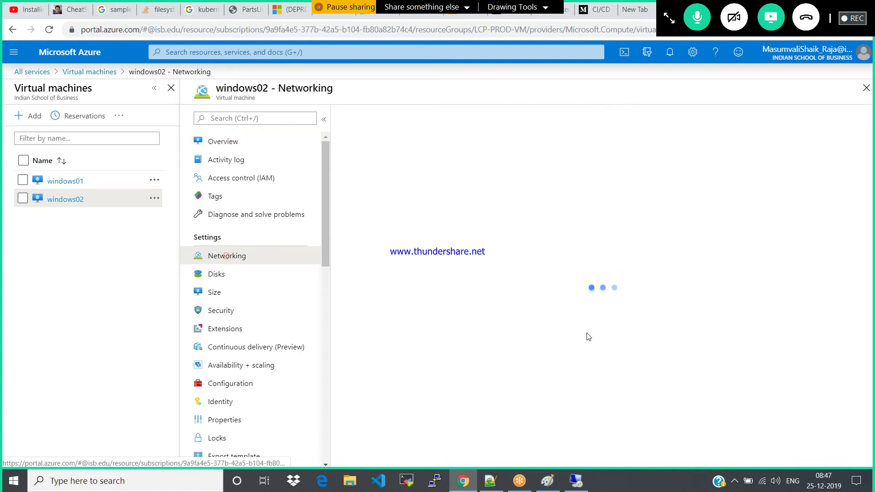
# - Connect to 13.88.230.169 with Remote Desktop, signing in as windows with the account password and accepting the untrusted certificate
pyautogui.moveTo(580, 478)
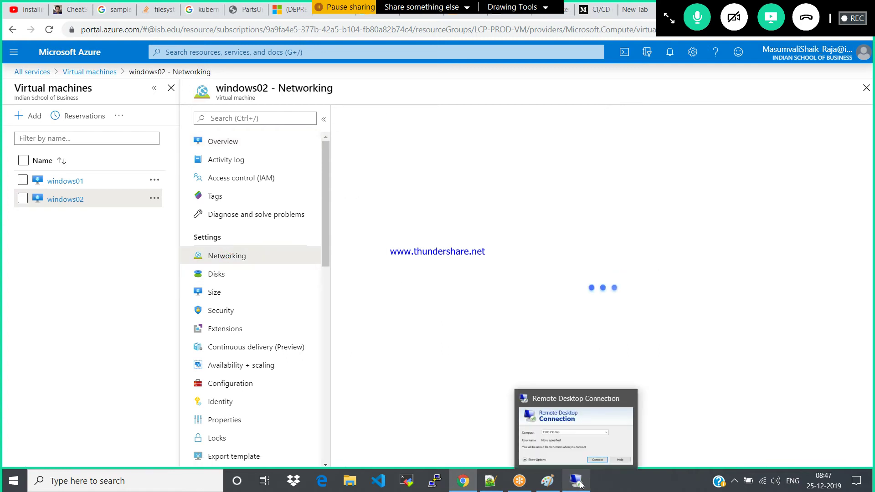
pyautogui.click(580, 479)
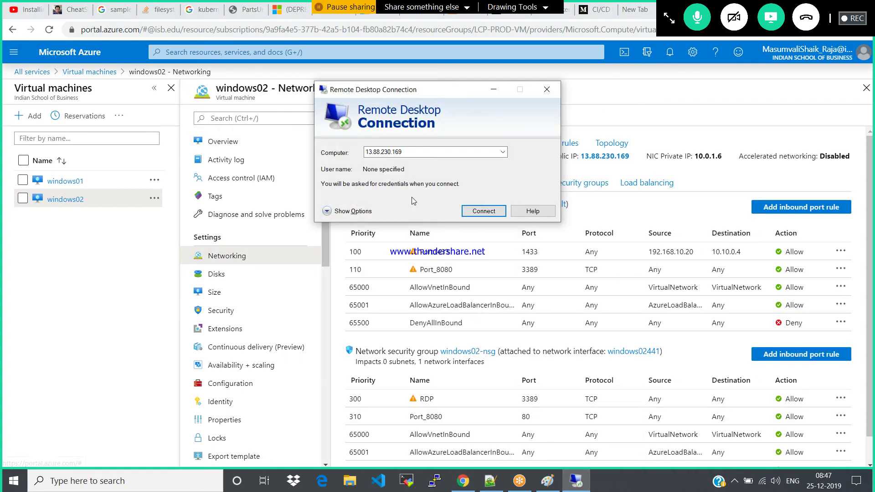
pyautogui.click(484, 211)
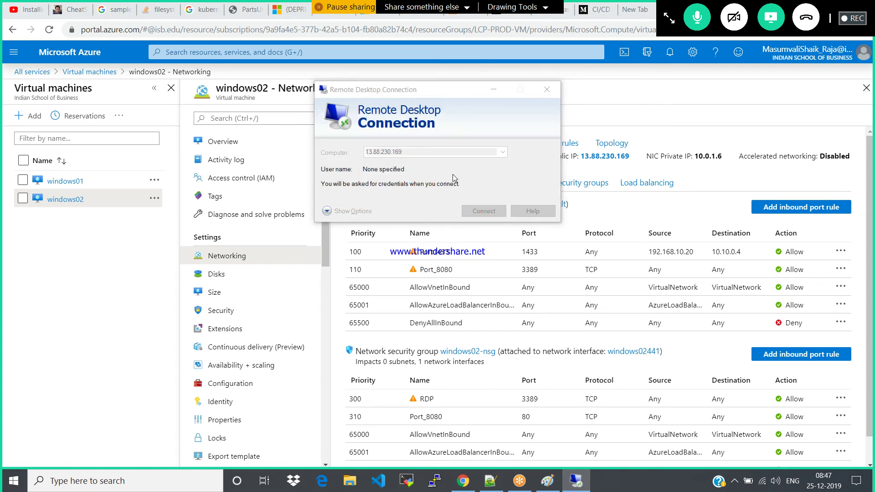
pyautogui.write('windows')
pyautogui.press('Tab')
pyautogui.write('******')
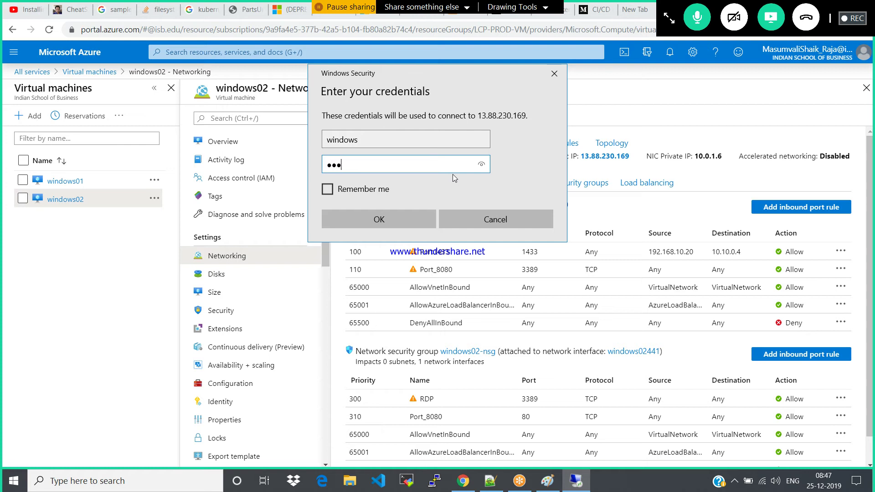
pyautogui.write('********')
pyautogui.press('Return')
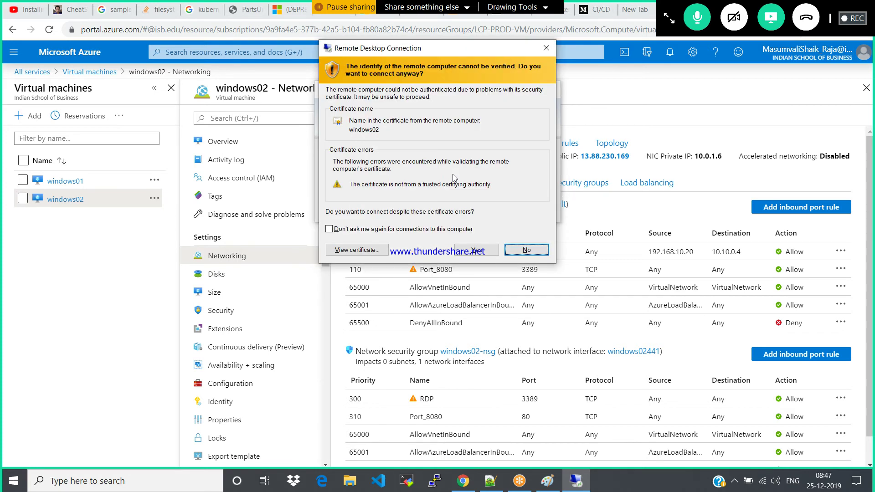
pyautogui.press('y')
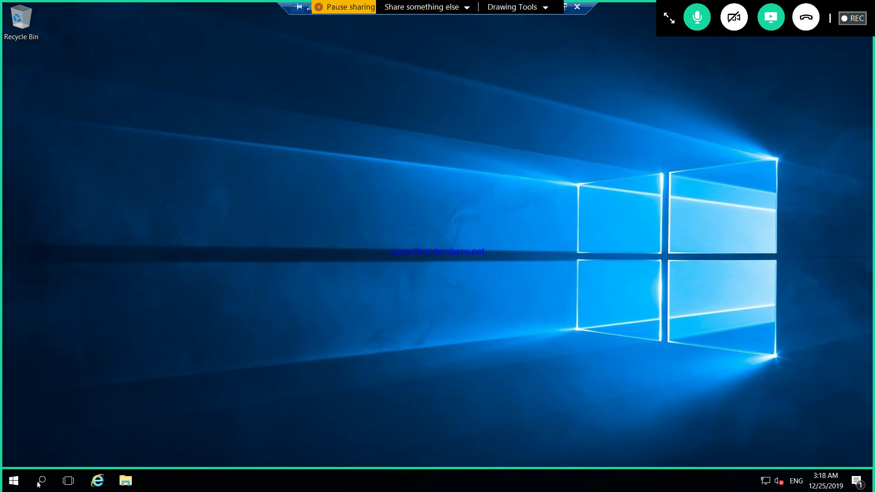
# - Find and open Remote Desktop Connection inside the windows02 session by searching for mst
pyautogui.click(42, 480)
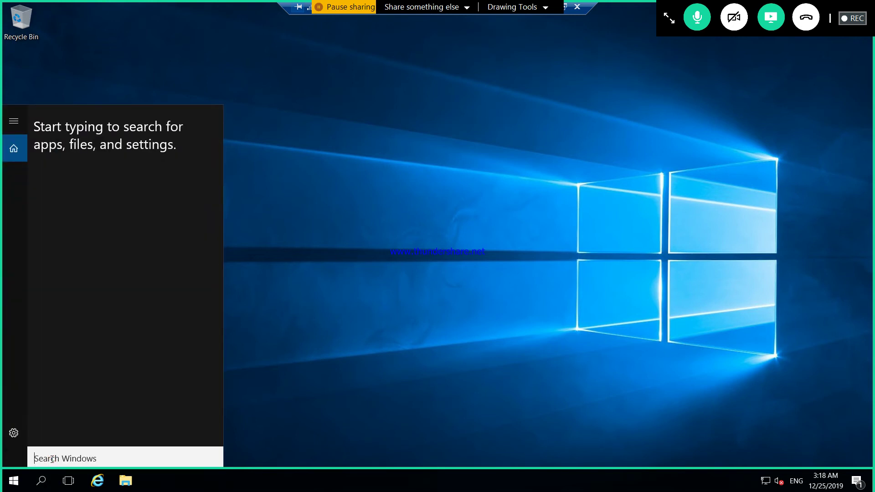
pyautogui.write('m')
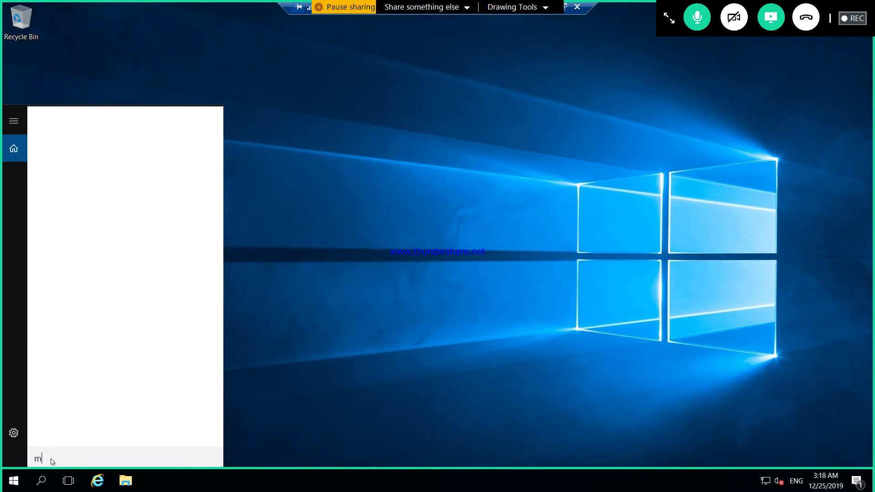
pyautogui.write('st')
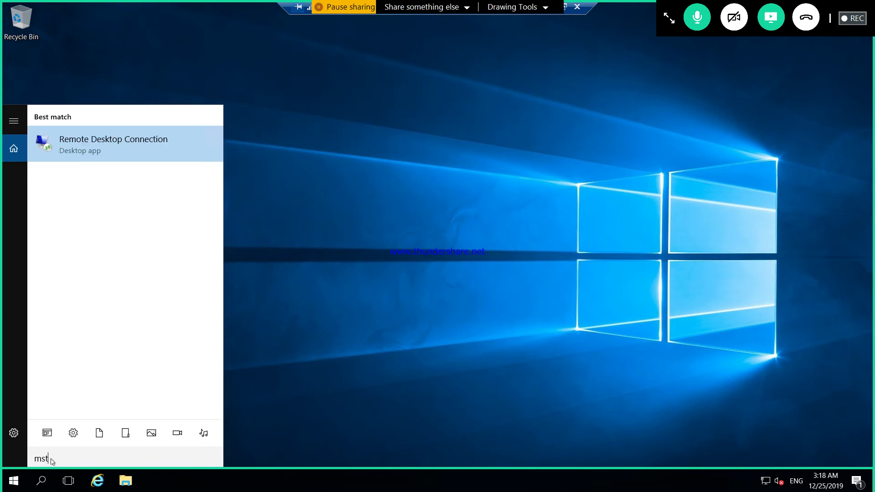
pyautogui.click(99, 147)
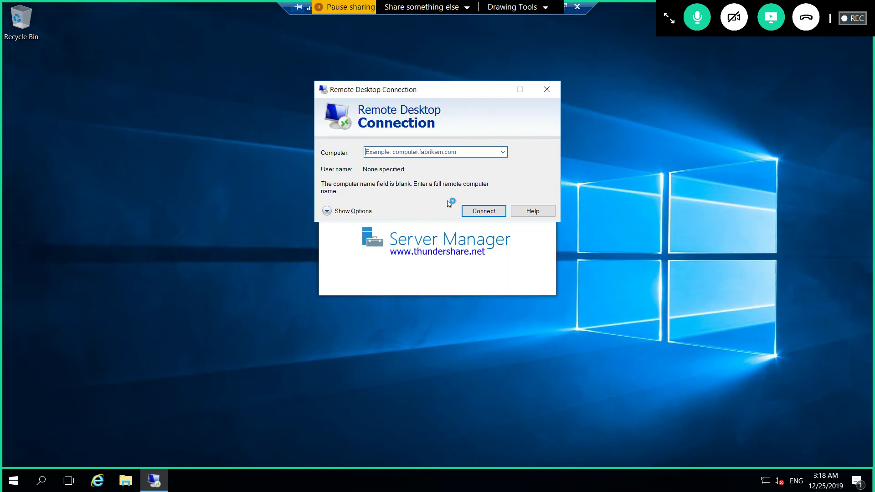
pyautogui.click(413, 152)
pyautogui.write('10.')
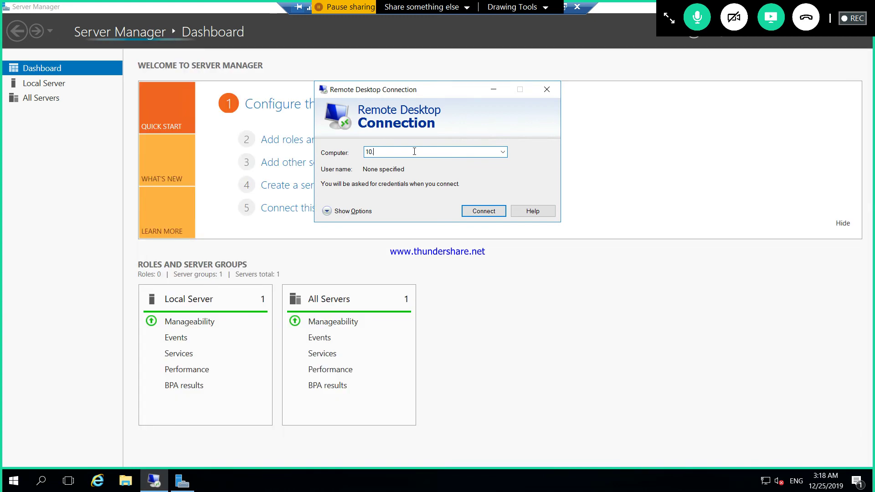
pyautogui.write('1')
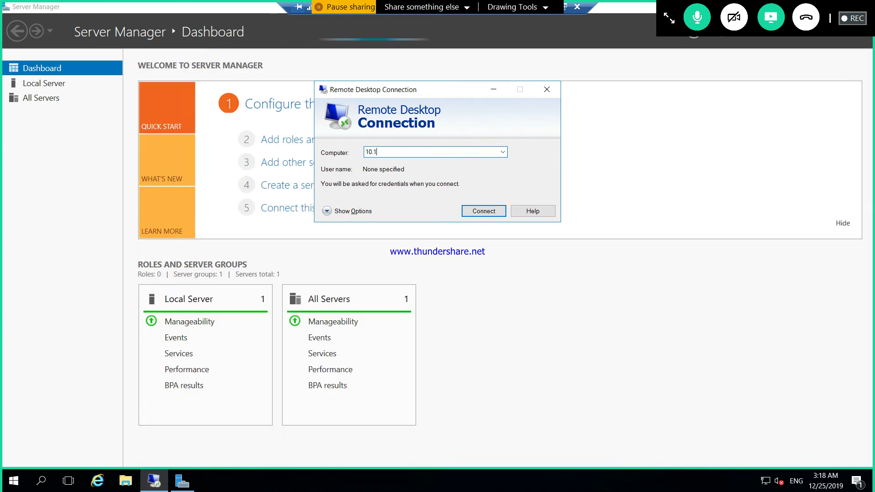
pyautogui.write('0.0.5')
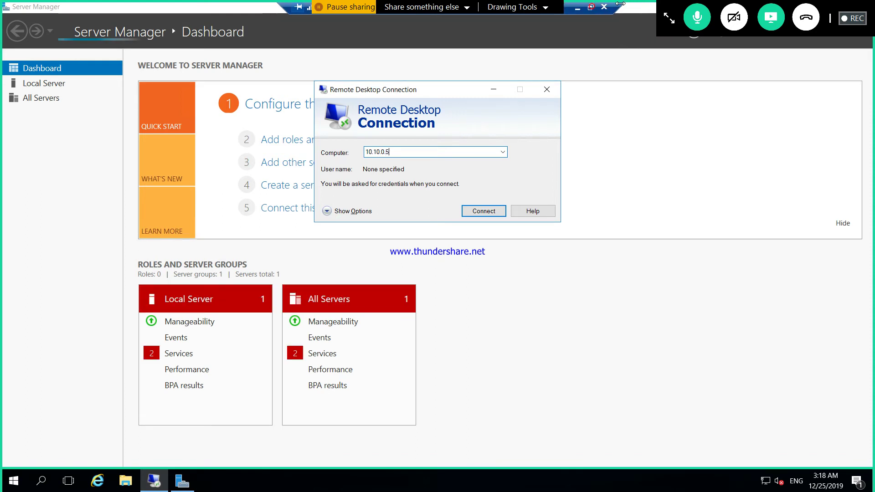
# - Look up windows01's private IP in the Azure portal and start a remote connection to 10.0.1.5 from the windows02 session
pyautogui.click(578, 7)
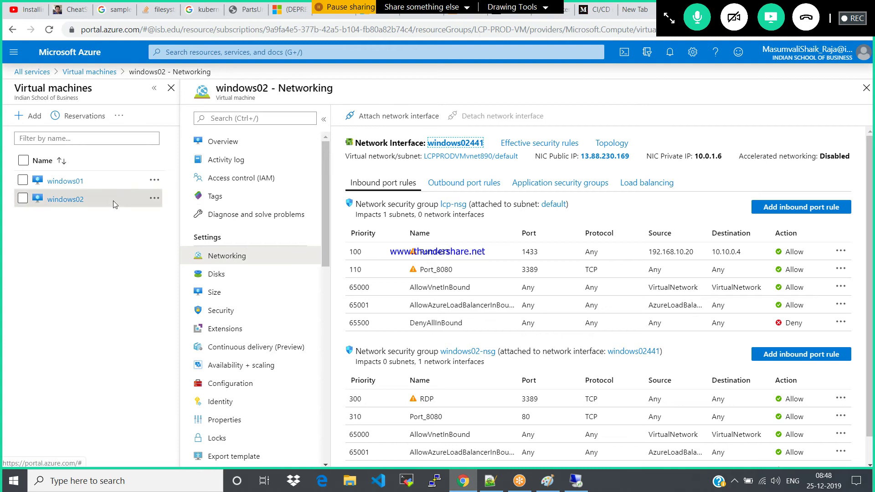
pyautogui.click(68, 181)
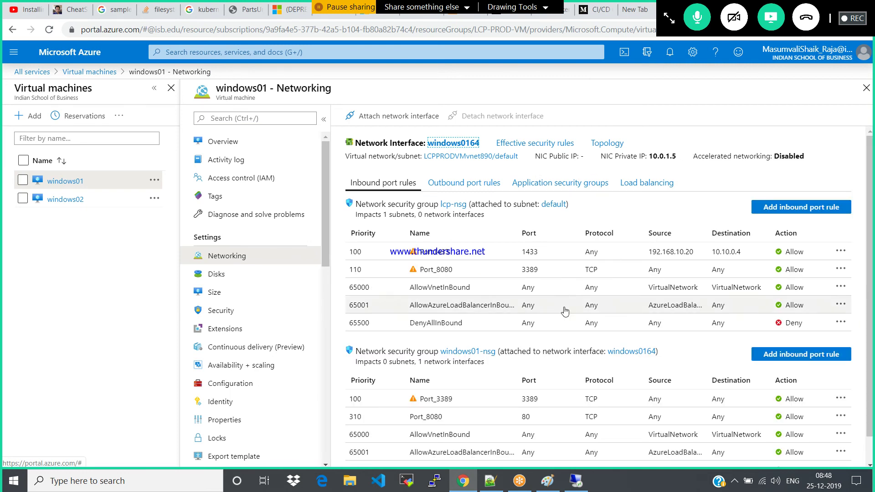
pyautogui.click(576, 482)
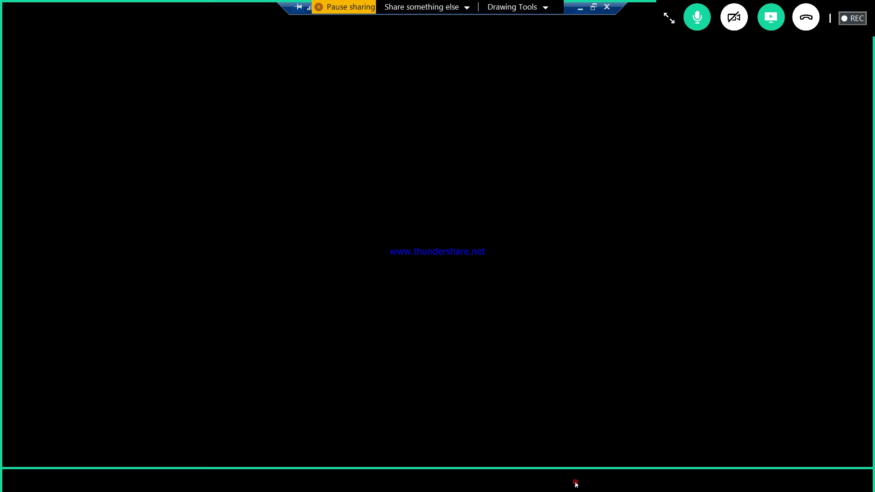
pyautogui.write('10.0.1.5')
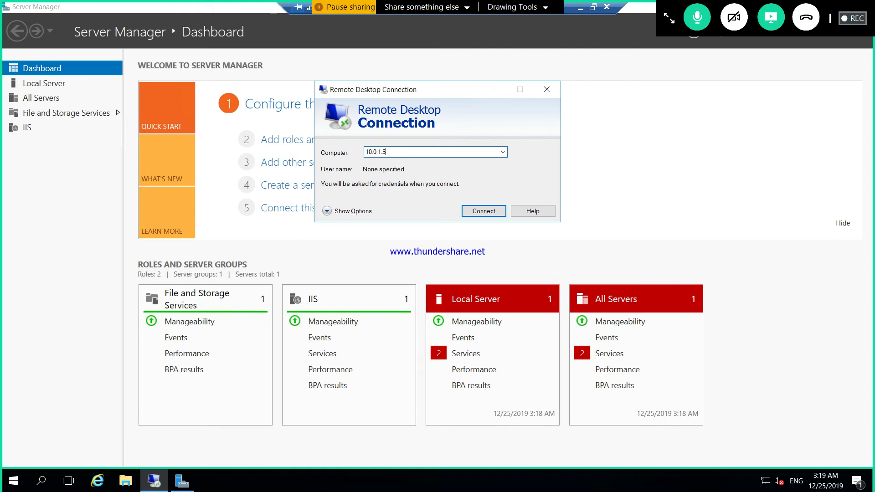
pyautogui.press('Return')
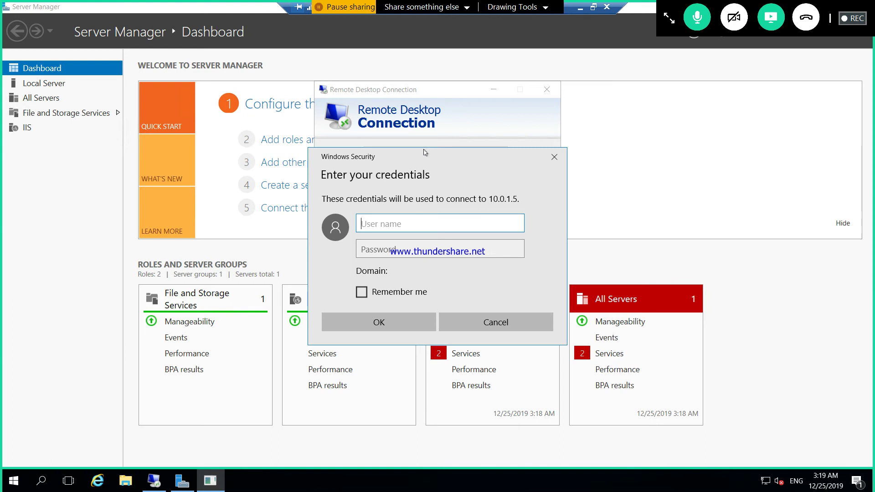
# - Sign in to 10.0.1.5 as windows with the account password, accept the untrusted certificate, and keep the session connected
pyautogui.write('windows')
pyautogui.press('Tab')
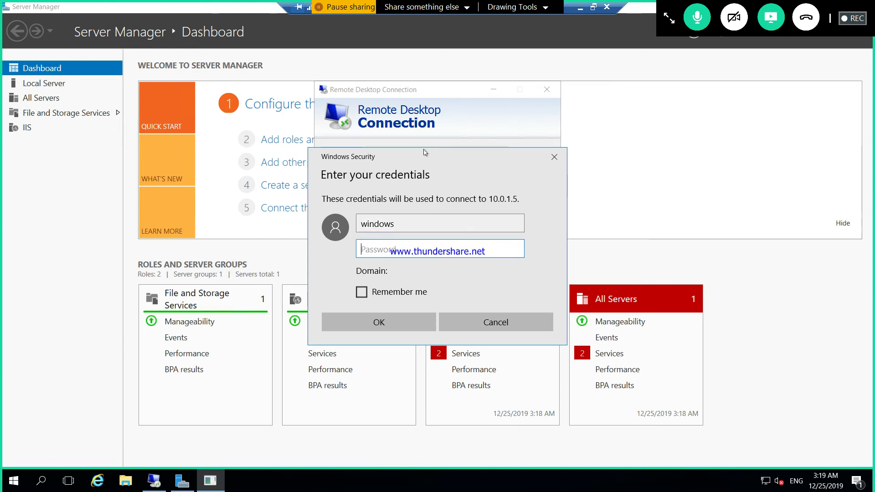
pyautogui.write('********')
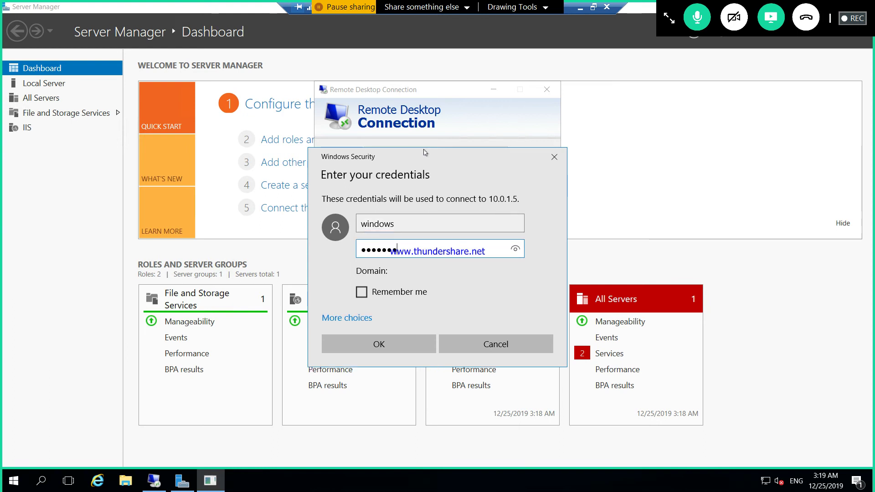
pyautogui.write('**')
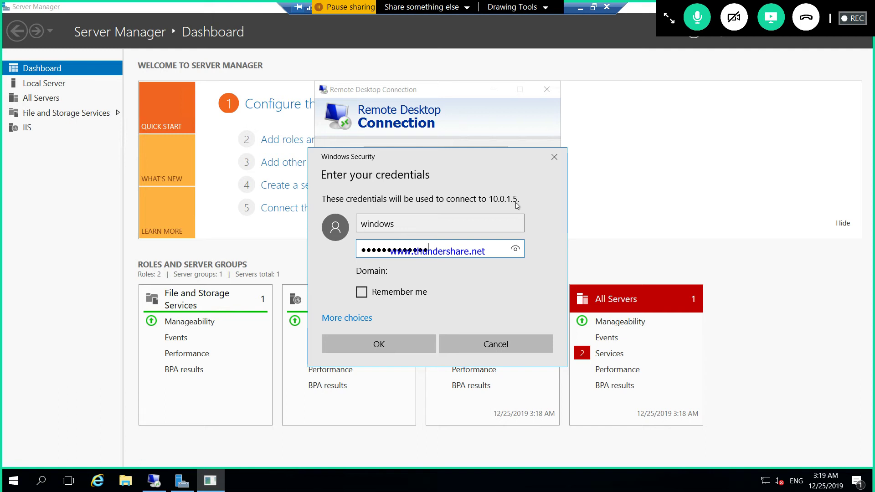
pyautogui.press('Return')
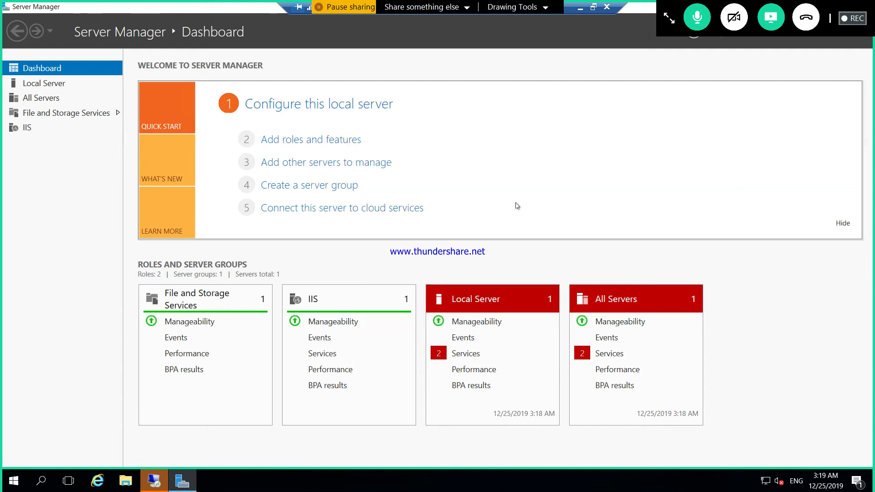
pyautogui.click(162, 482)
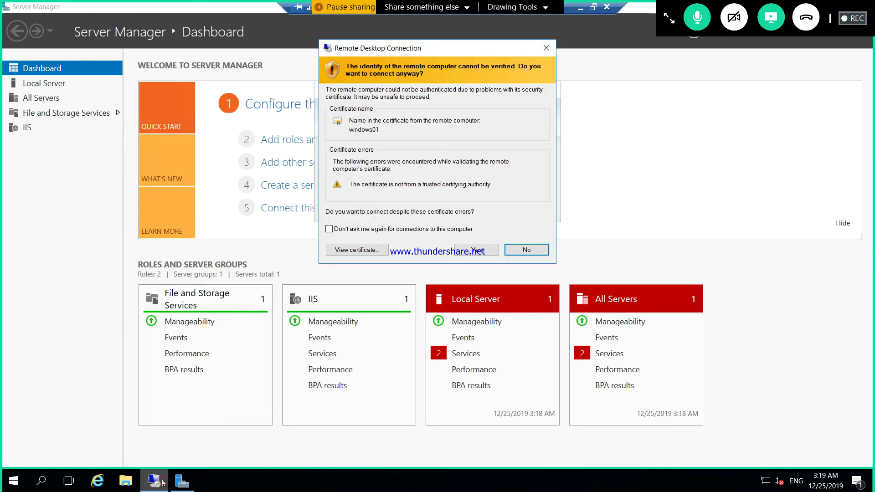
pyautogui.click(487, 248)
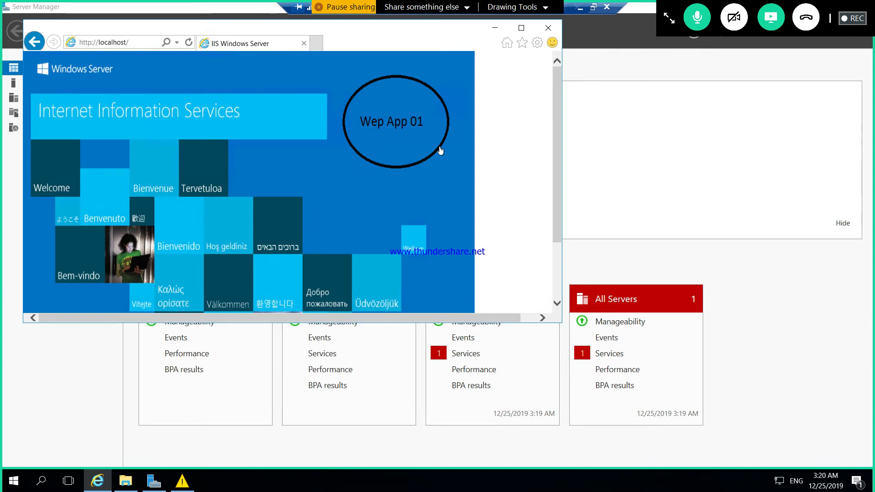
pyautogui.click(606, 7)
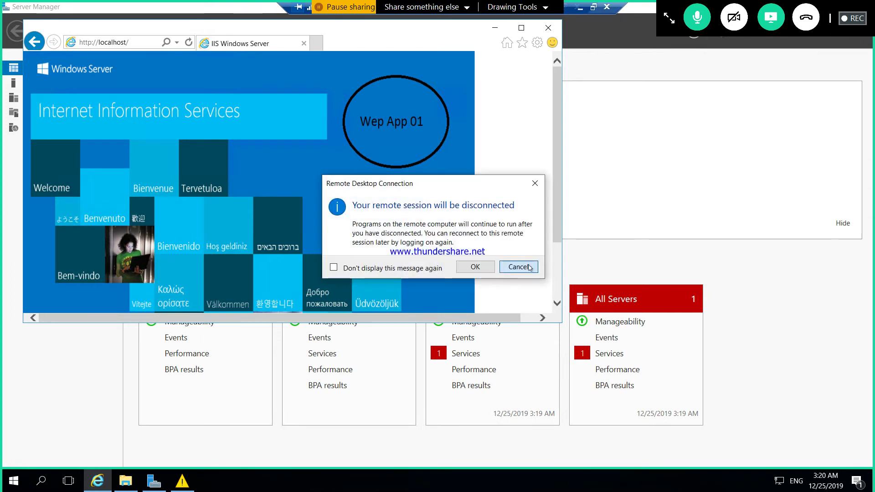
pyautogui.click(519, 267)
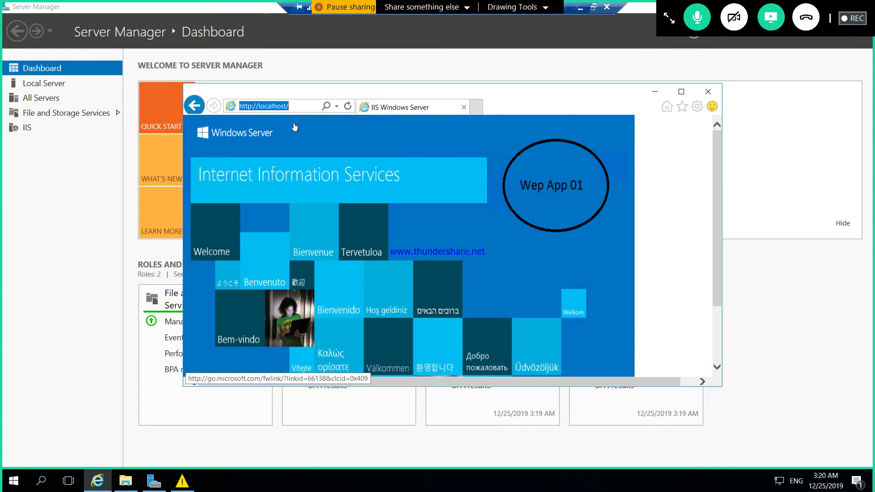
pyautogui.write('goo')
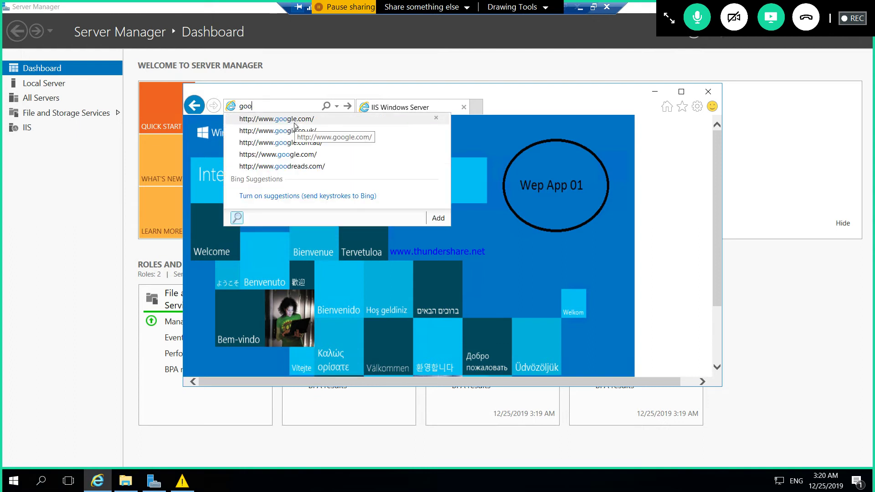
pyautogui.click(285, 121)
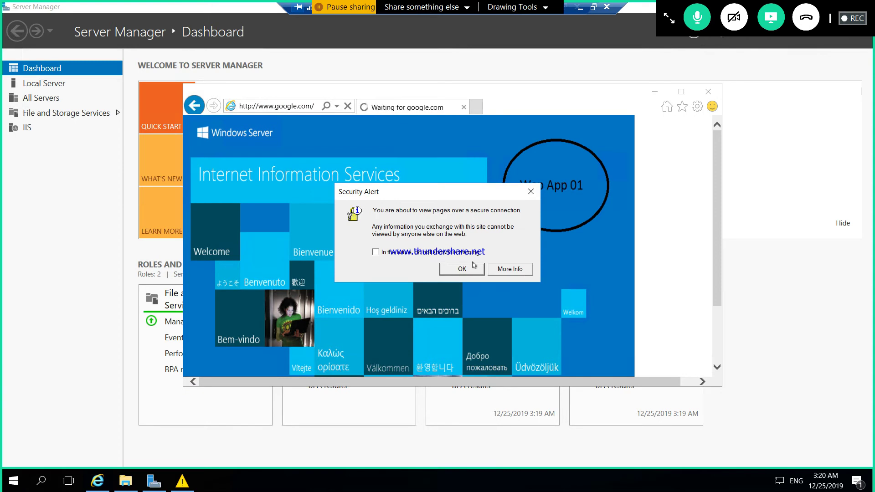
pyautogui.click(470, 270)
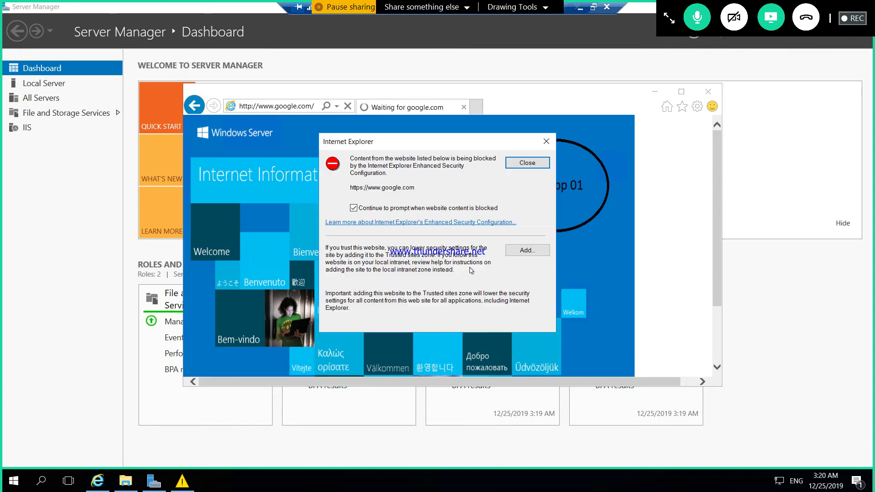
pyautogui.click(521, 251)
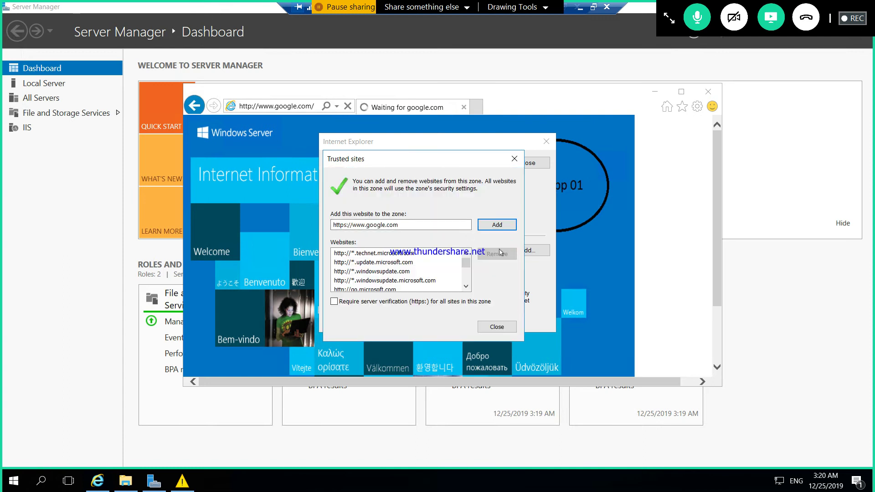
pyautogui.click(493, 226)
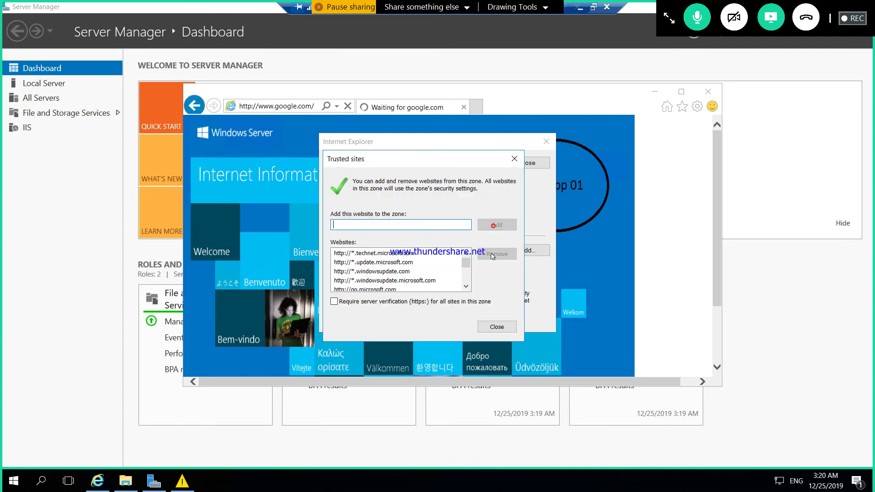
pyautogui.click(493, 326)
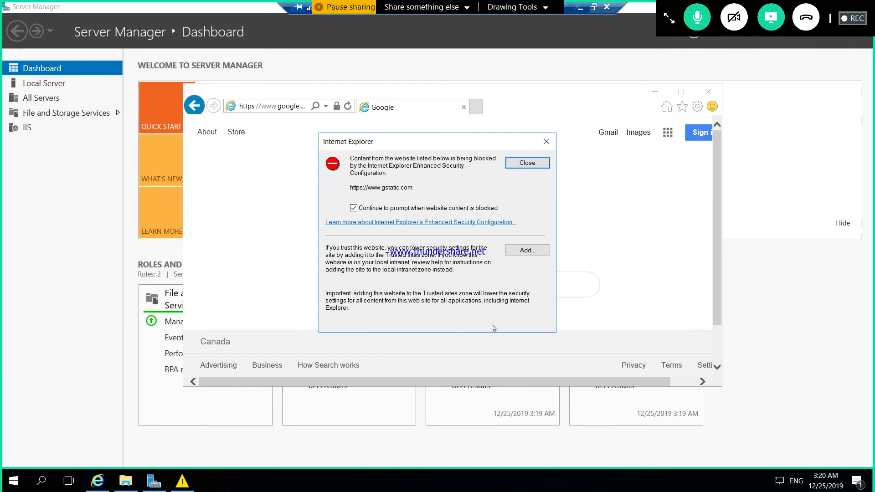
pyautogui.click(546, 141)
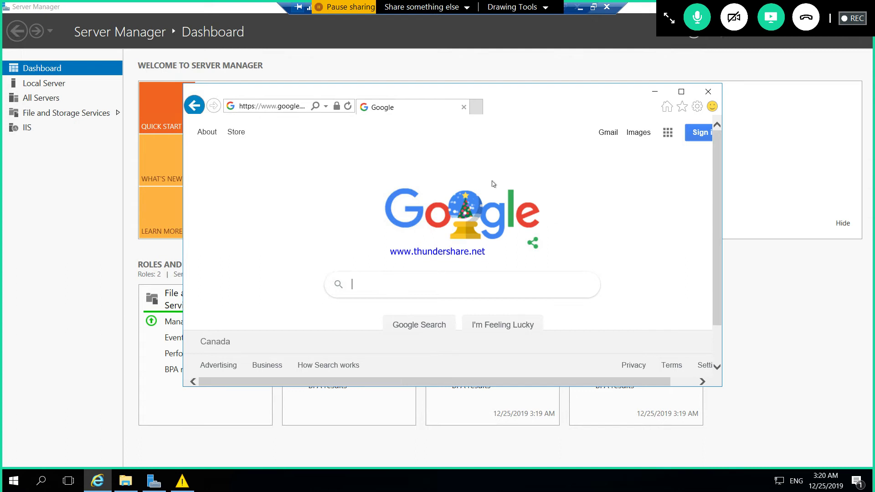
pyautogui.click(607, 7)
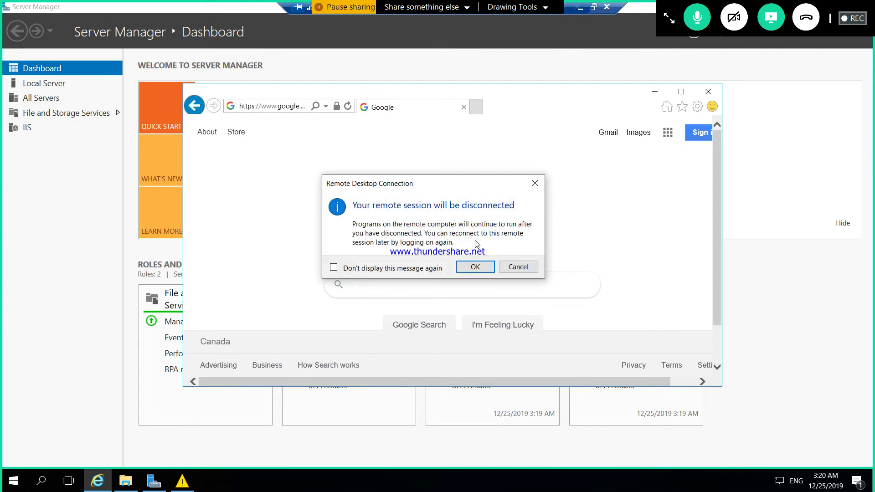
pyautogui.click(475, 267)
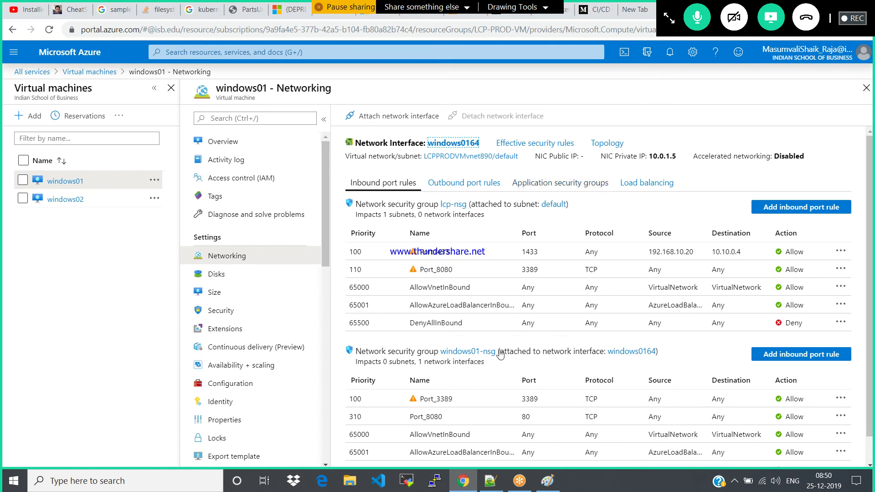
# - Switch to the Paint drawing and add the text "3. how we are getting internet to the vm" below the second question
pyautogui.click(548, 481)
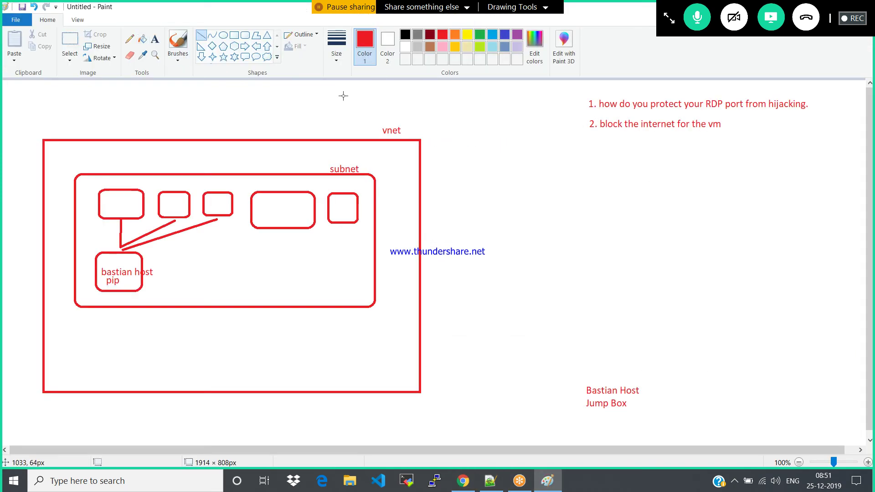
pyautogui.click(155, 39)
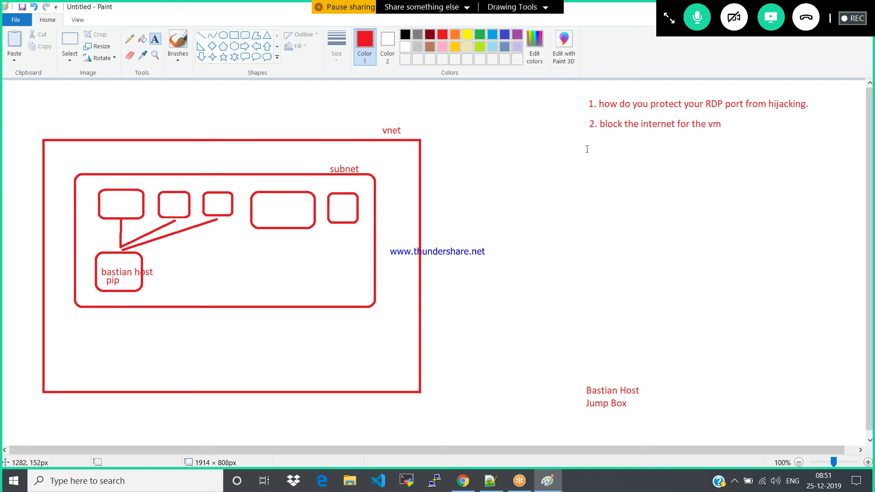
pyautogui.click(589, 134)
pyautogui.write('3')
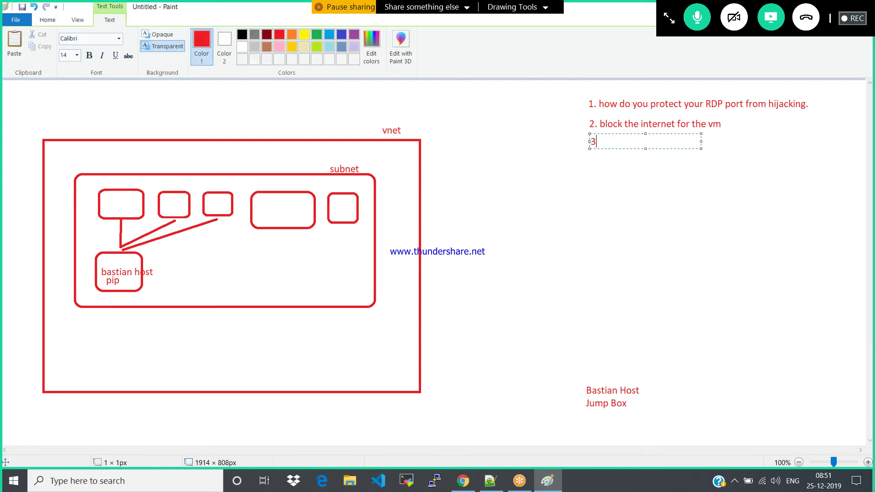
pyautogui.write('. ah')
pyautogui.press('BackSpace')
pyautogui.press('BackSpace')
pyautogui.write('how we are getting interner to the')
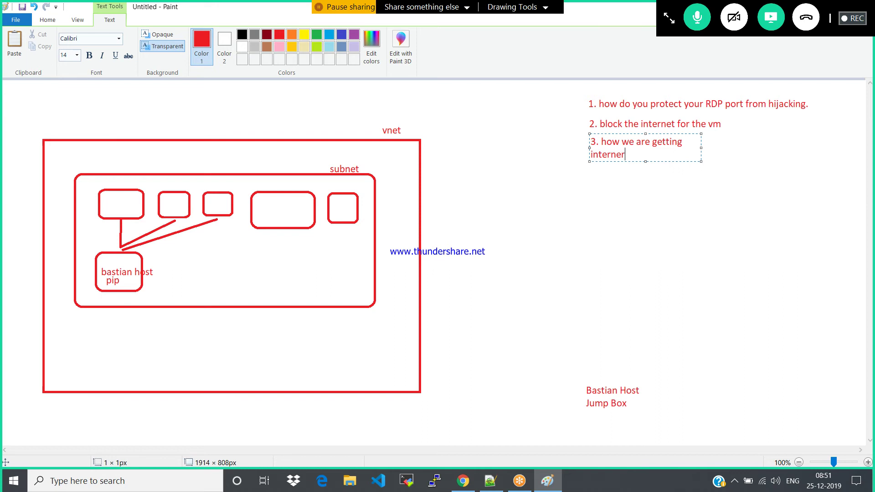
pyautogui.press('BackSpace')
pyautogui.press('BackSpace')
pyautogui.press('BackSpace')
pyautogui.press('BackSpace')
pyautogui.press('BackSpace')
pyautogui.press('BackSpace')
pyautogui.press('BackSpace')
pyautogui.write('t to the vm')
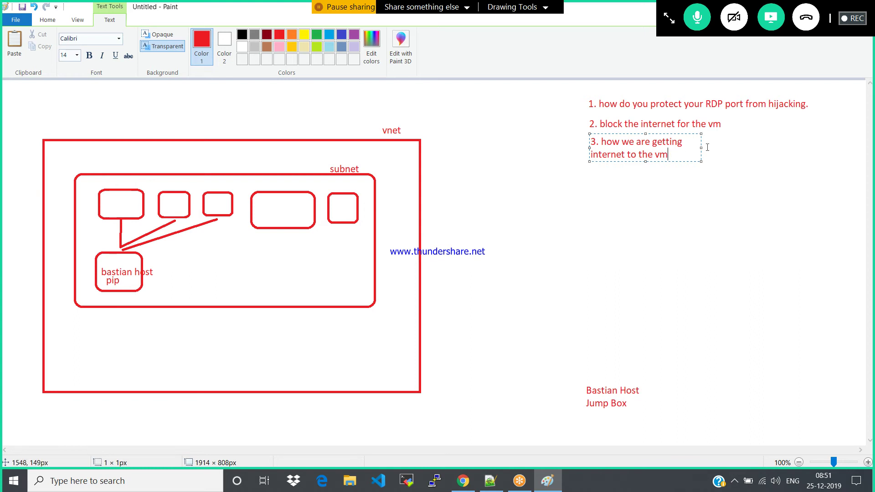